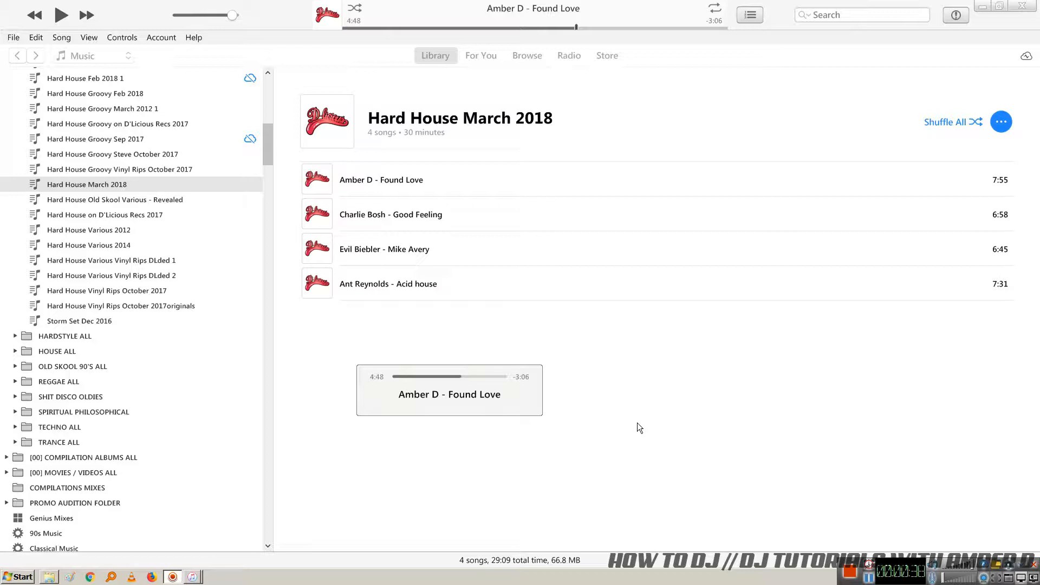
Step: Minimize the iTunes and [HARD HOUSE 2018] folder windows, and bring the main iTunes library window back up
{"action": "left_click", "coordinate": [985, 7]}
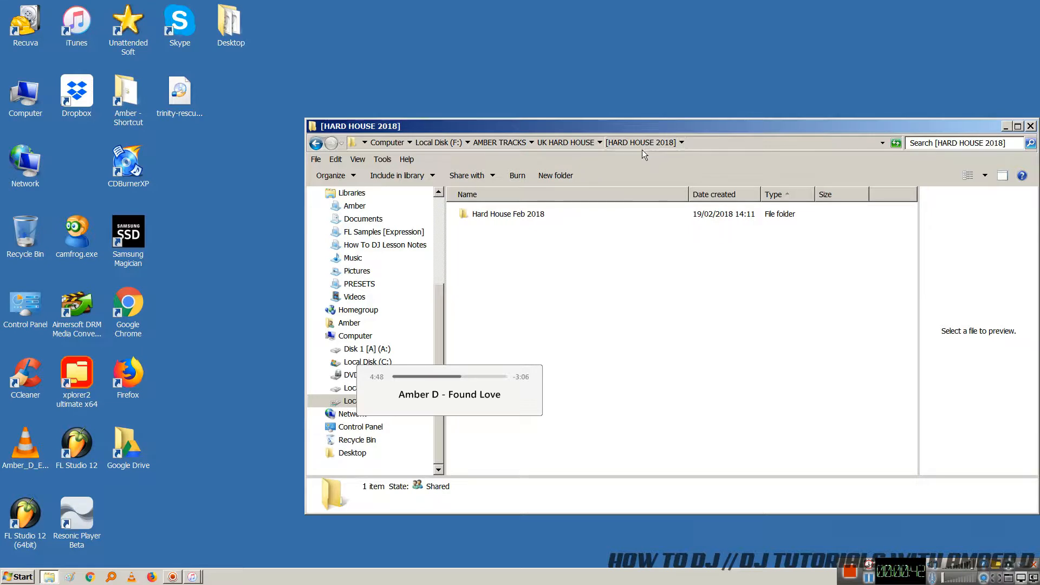
{"action": "left_click", "coordinate": [1006, 126]}
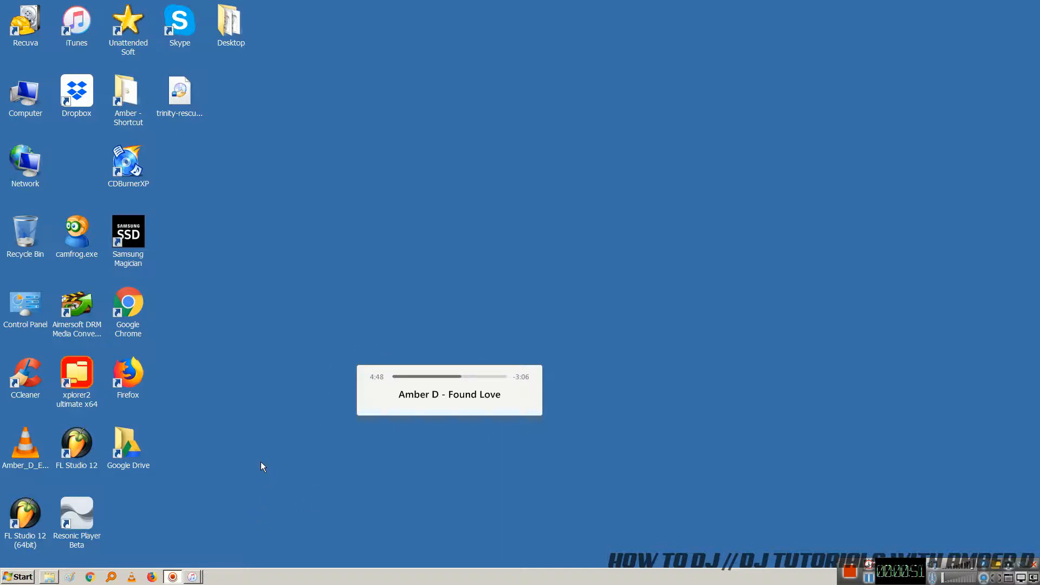
{"action": "mouse_move", "coordinate": [193, 577]}
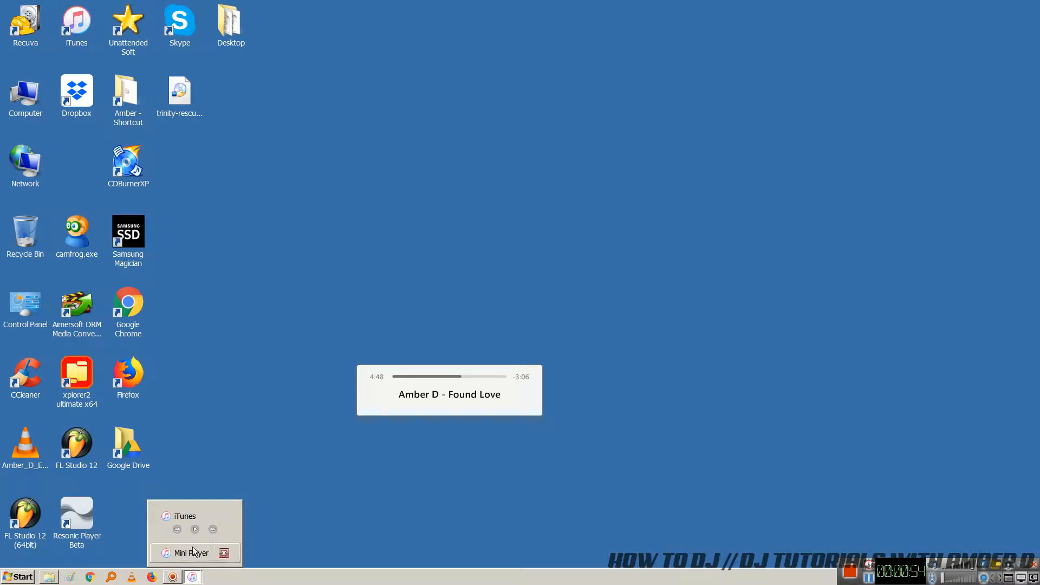
{"action": "left_click", "coordinate": [190, 521]}
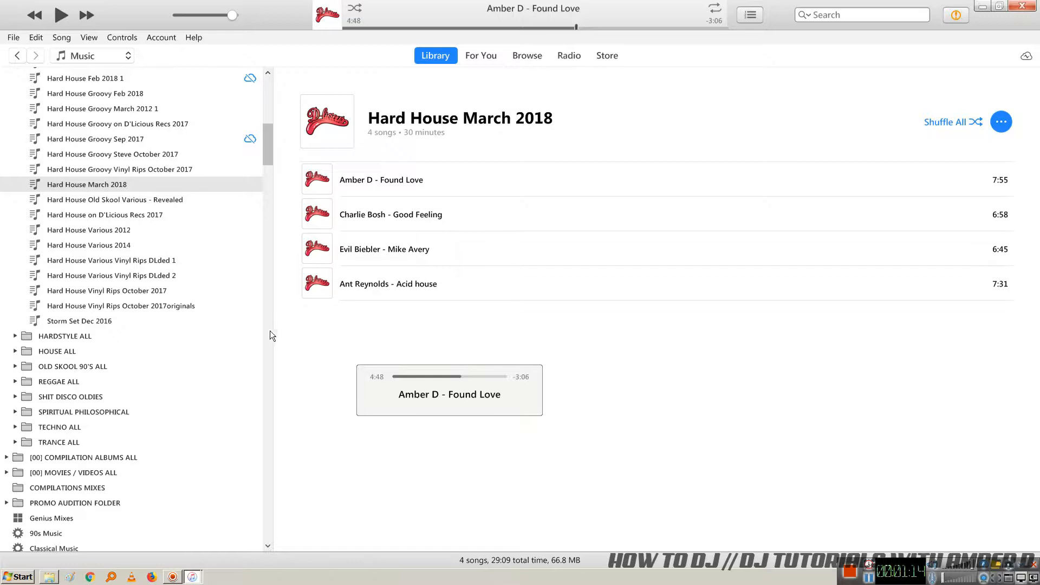
Step: Collapse the HARD HOUSE ALL folder in the music playlists
{"action": "scroll", "coordinate": [184, 266], "scroll_direction": "up", "scroll_amount": 5}
{"action": "scroll", "coordinate": [102, 306], "scroll_direction": "up", "scroll_amount": 2}
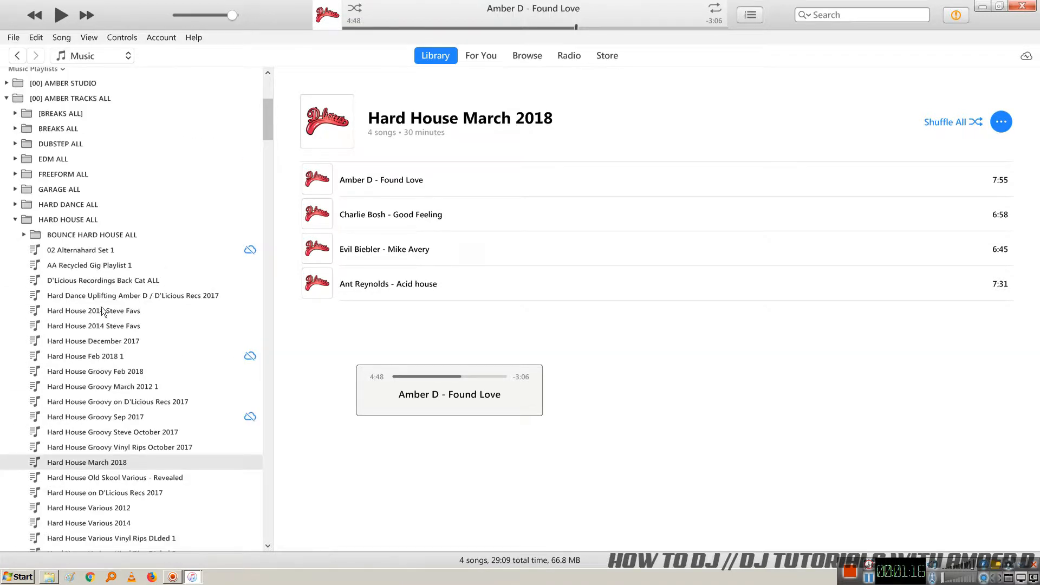
{"action": "left_click", "coordinate": [22, 235]}
{"action": "left_click", "coordinate": [15, 220]}
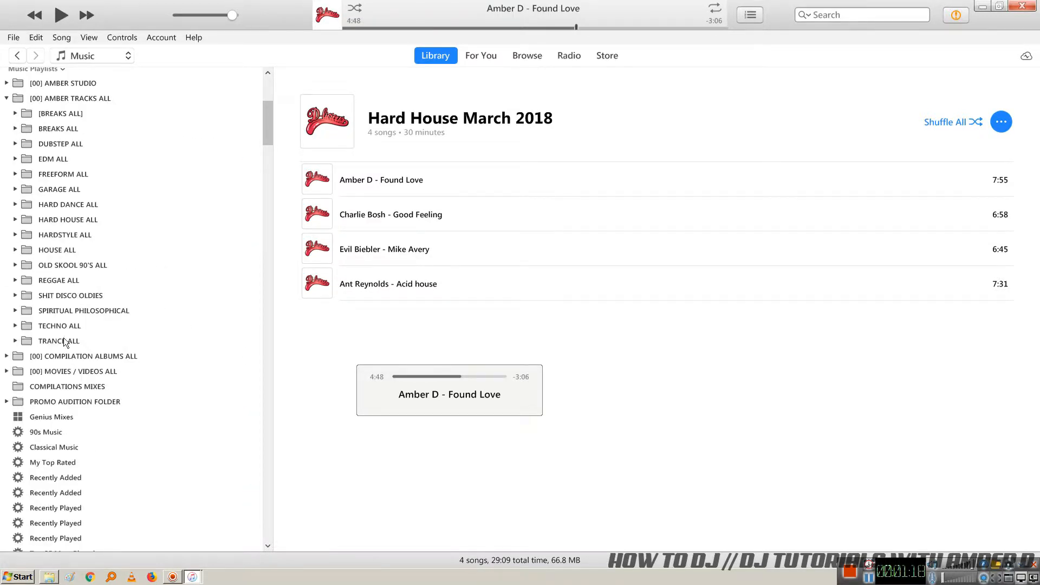
Step: Look over the genre folders inside [00] AMBER TRACKS ALL and the neighbouring library and playlist entries
{"action": "scroll", "coordinate": [89, 323], "scroll_direction": "up", "scroll_amount": 5}
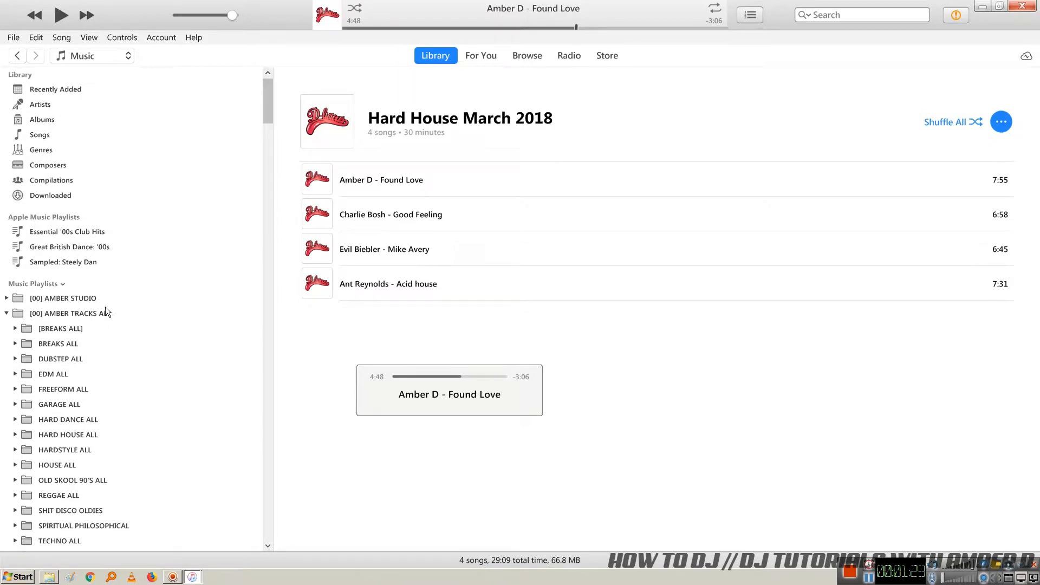
{"action": "scroll", "coordinate": [50, 330], "scroll_direction": "down", "scroll_amount": 1}
{"action": "scroll", "coordinate": [49, 320], "scroll_direction": "down", "scroll_amount": 1}
{"action": "scroll", "coordinate": [48, 319], "scroll_direction": "down", "scroll_amount": 1}
{"action": "scroll", "coordinate": [50, 253], "scroll_direction": "down", "scroll_amount": 2}
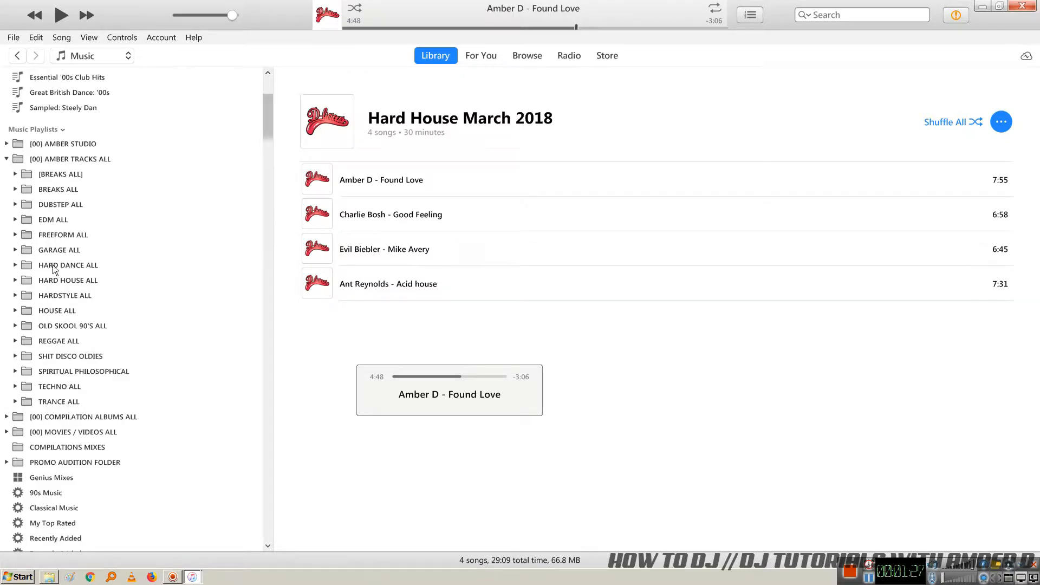
{"action": "scroll", "coordinate": [48, 199], "scroll_direction": "down", "scroll_amount": 7}
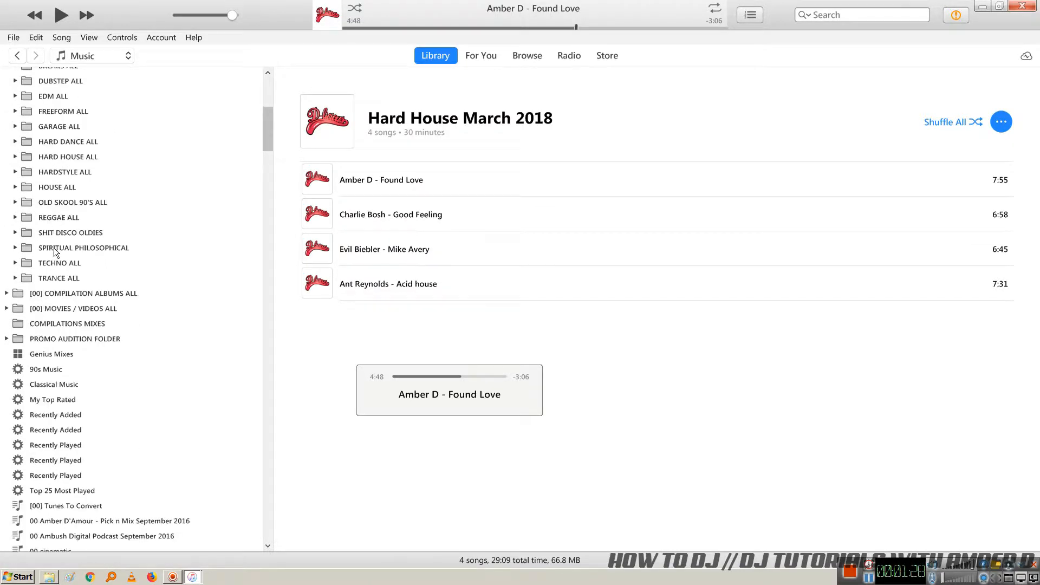
{"action": "scroll", "coordinate": [53, 259], "scroll_direction": "up", "scroll_amount": 9}
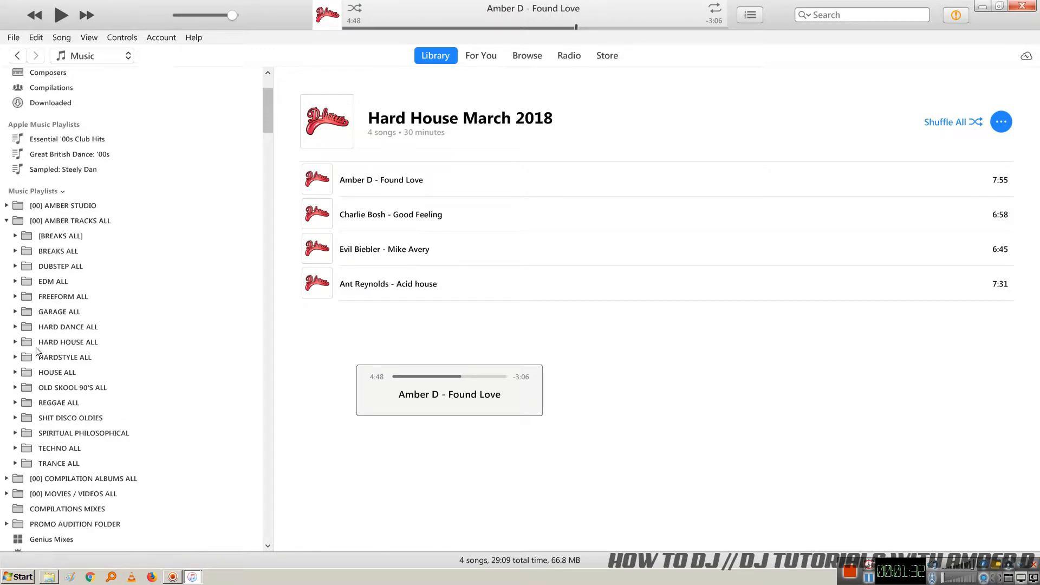
{"action": "scroll", "coordinate": [51, 375], "scroll_direction": "up", "scroll_amount": 3}
{"action": "scroll", "coordinate": [48, 336], "scroll_direction": "down", "scroll_amount": 2}
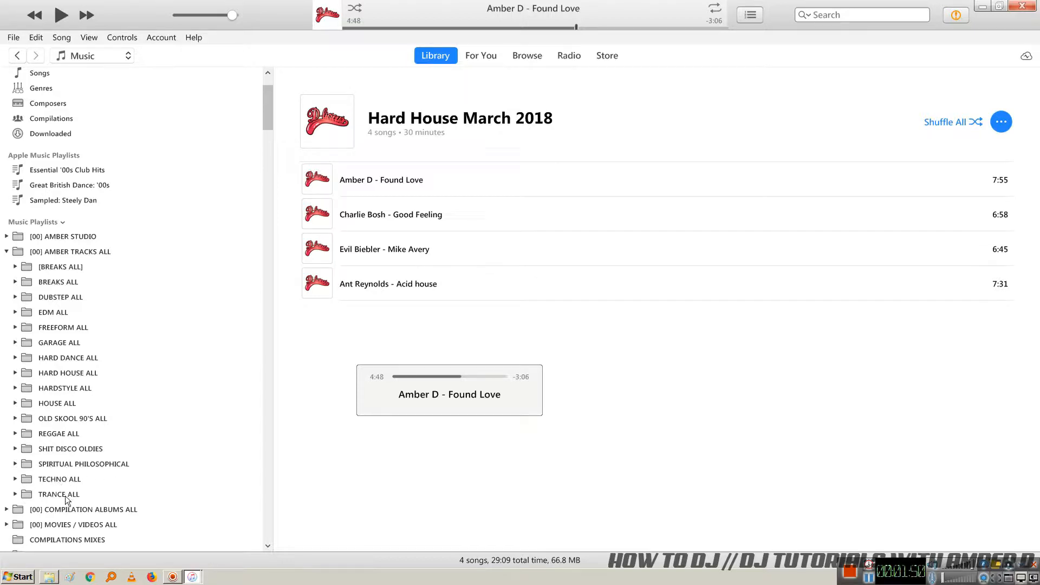
{"action": "scroll", "coordinate": [59, 469], "scroll_direction": "down", "scroll_amount": 2}
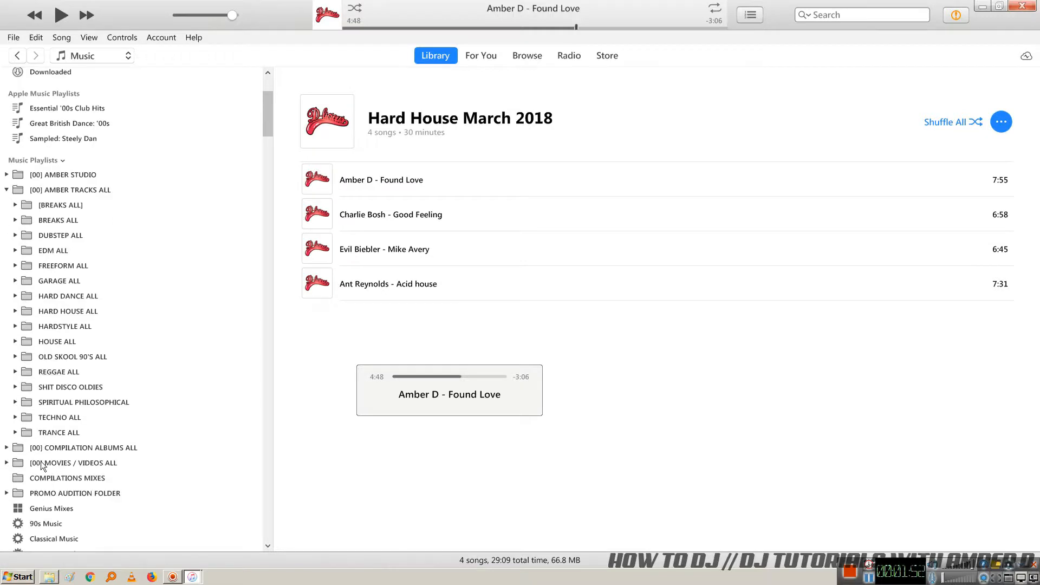
Step: Expand the TRANCE ALL folder to review its subgenre folders, and collapse it again
{"action": "left_click", "coordinate": [15, 432]}
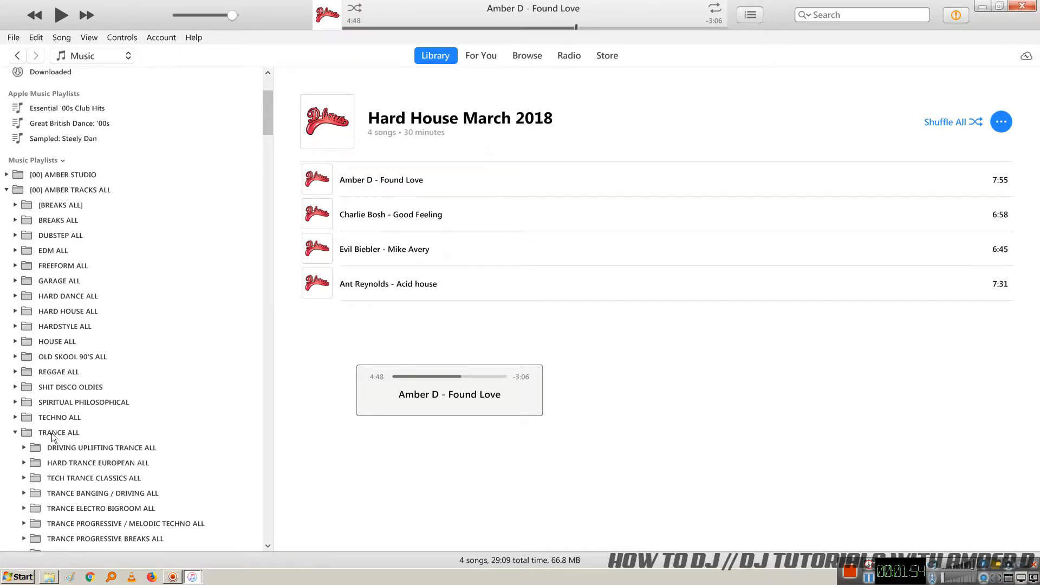
{"action": "scroll", "coordinate": [67, 431], "scroll_direction": "down", "scroll_amount": 3}
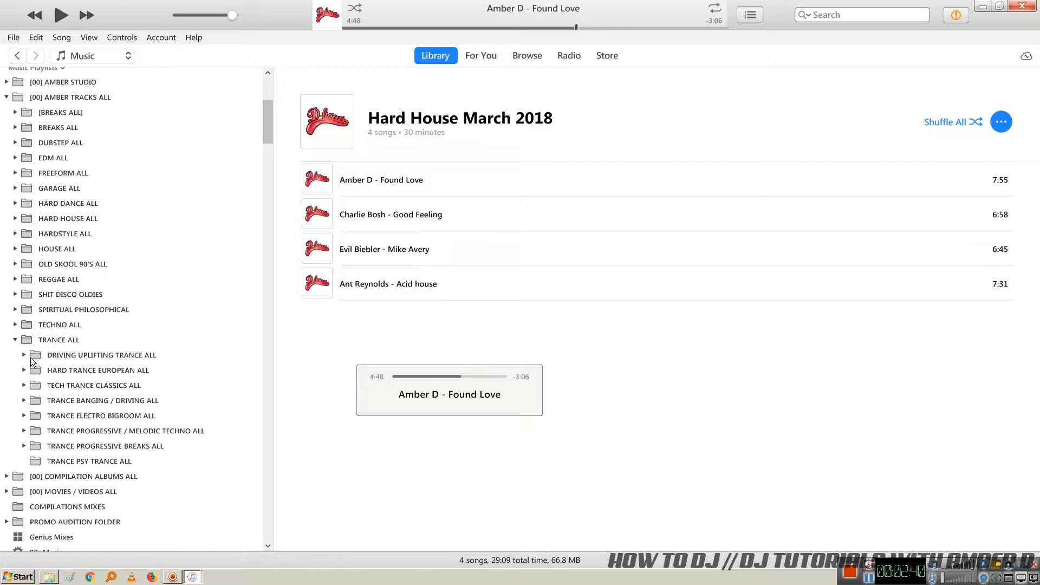
{"action": "left_click", "coordinate": [13, 339]}
Step: Review the subfolders of TECHNO ALL, including TECHNO TECHNO ALL, and collapse the folder again
{"action": "left_click", "coordinate": [14, 325]}
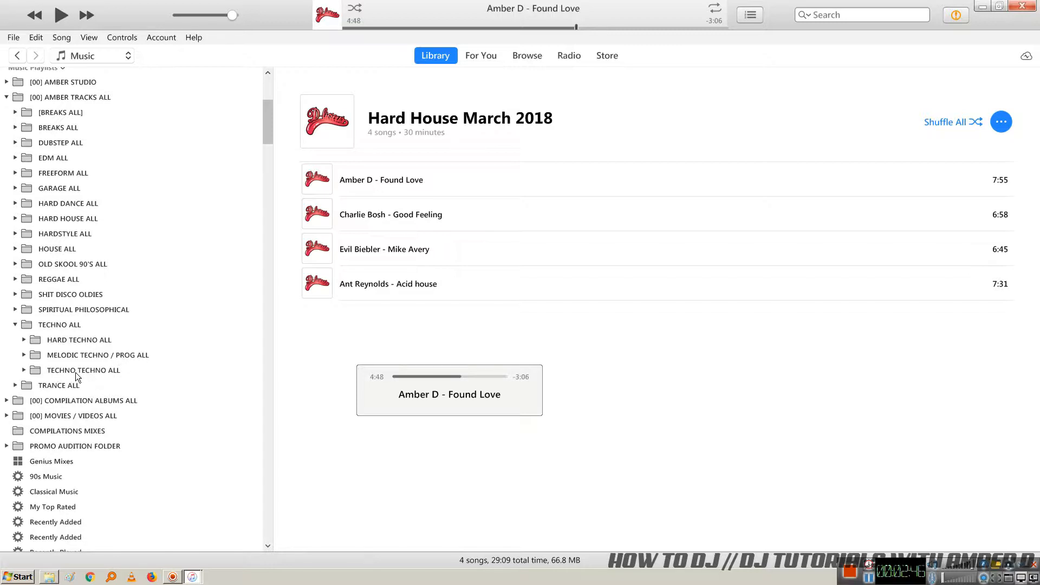
{"action": "left_click", "coordinate": [24, 370]}
{"action": "left_click", "coordinate": [24, 370]}
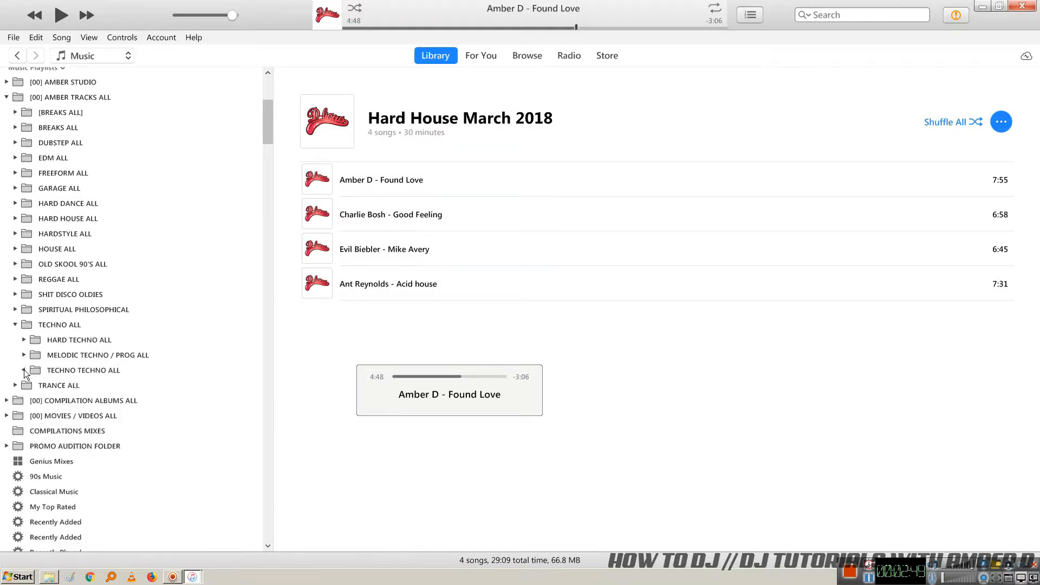
{"action": "left_click", "coordinate": [15, 325]}
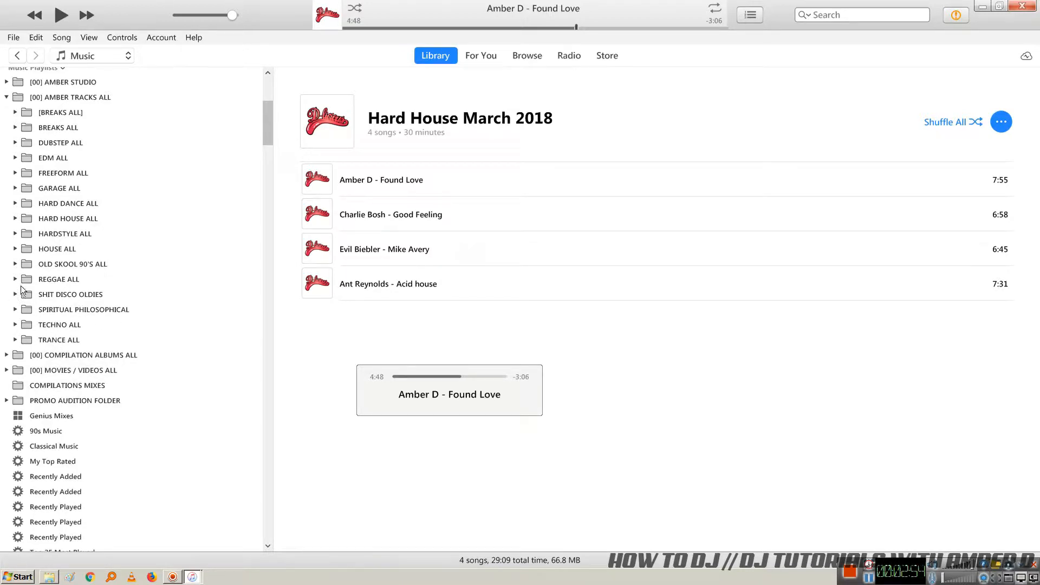
Step: Expand HOUSE ALL and check the playlists inside its HOUSE HOUSE subfolder and inside OLD SKOOL 90'S ALL
{"action": "left_click", "coordinate": [15, 248]}
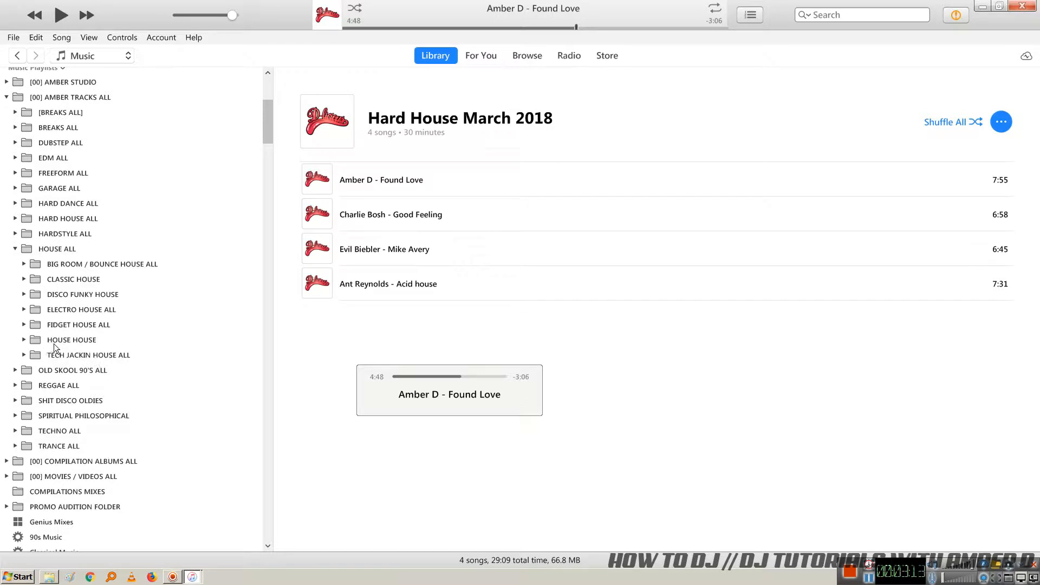
{"action": "left_click", "coordinate": [24, 340]}
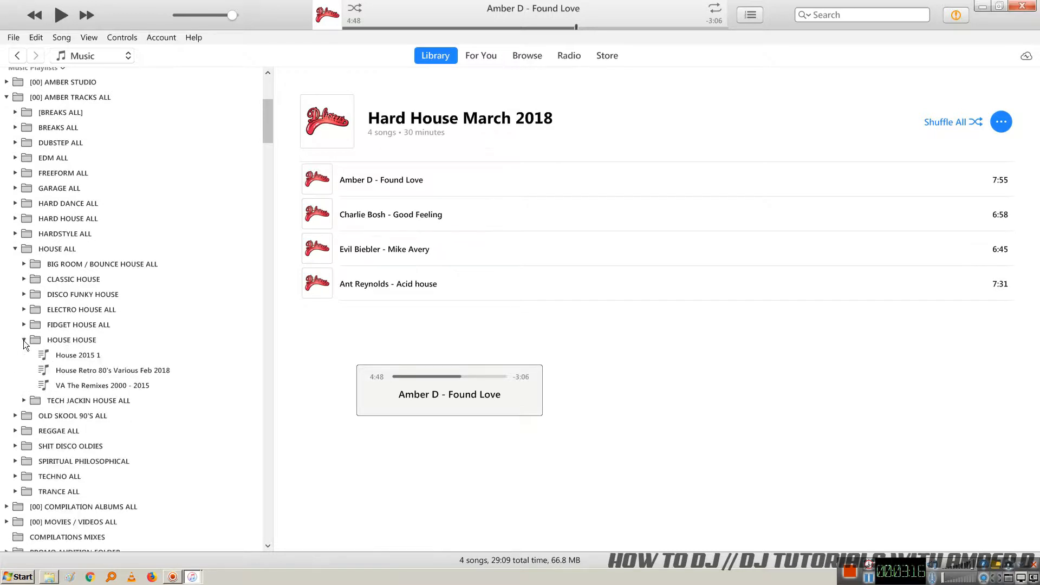
{"action": "left_click", "coordinate": [24, 340]}
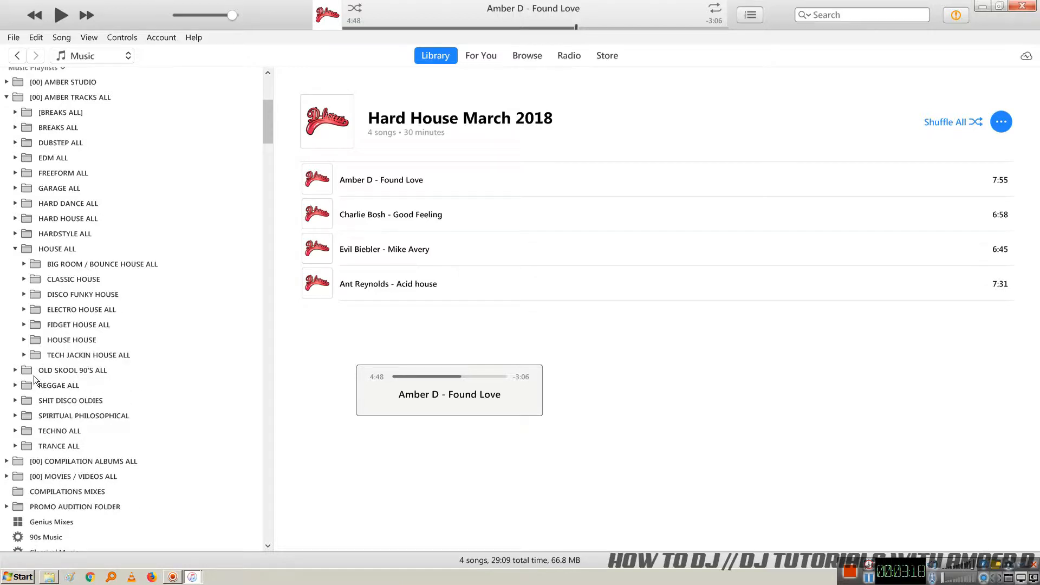
{"action": "left_click", "coordinate": [15, 371]}
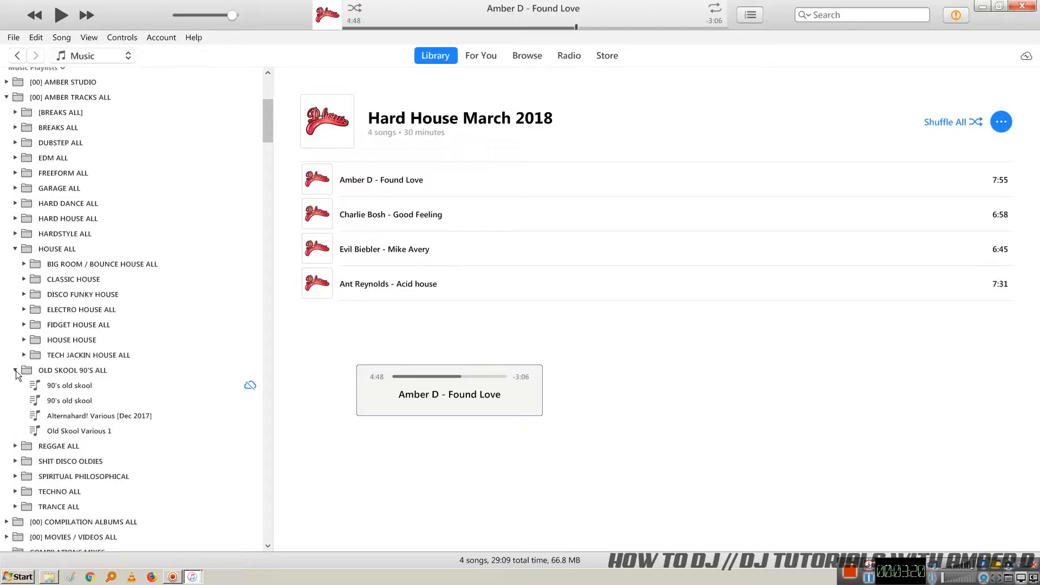
{"action": "left_click", "coordinate": [15, 370]}
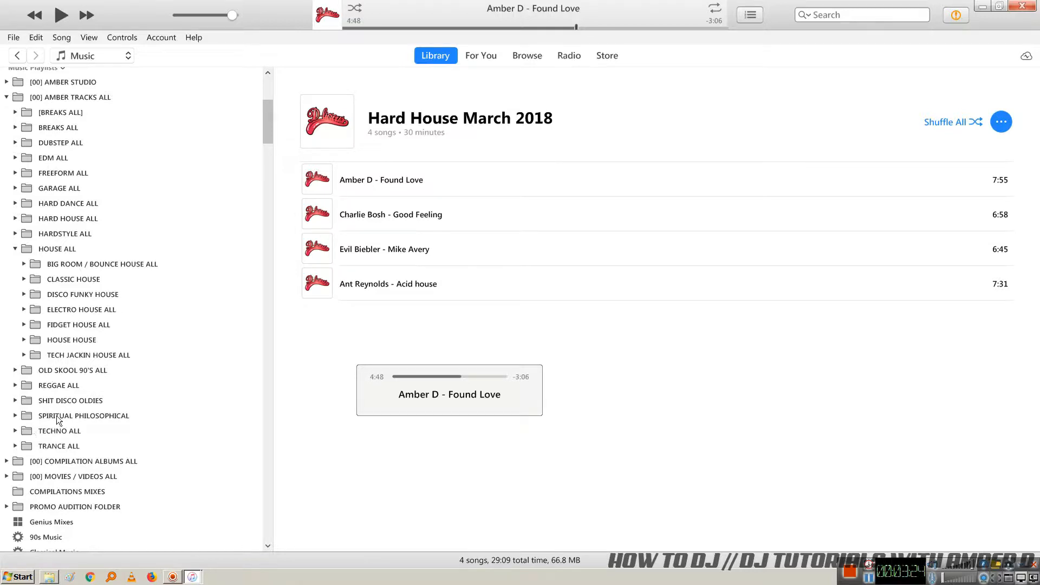
Step: Expand the SHIT DISCO OLDIES folder and view its AA Oldies 2 and AA Oldies THE BEST playlists
{"action": "left_click", "coordinate": [15, 400]}
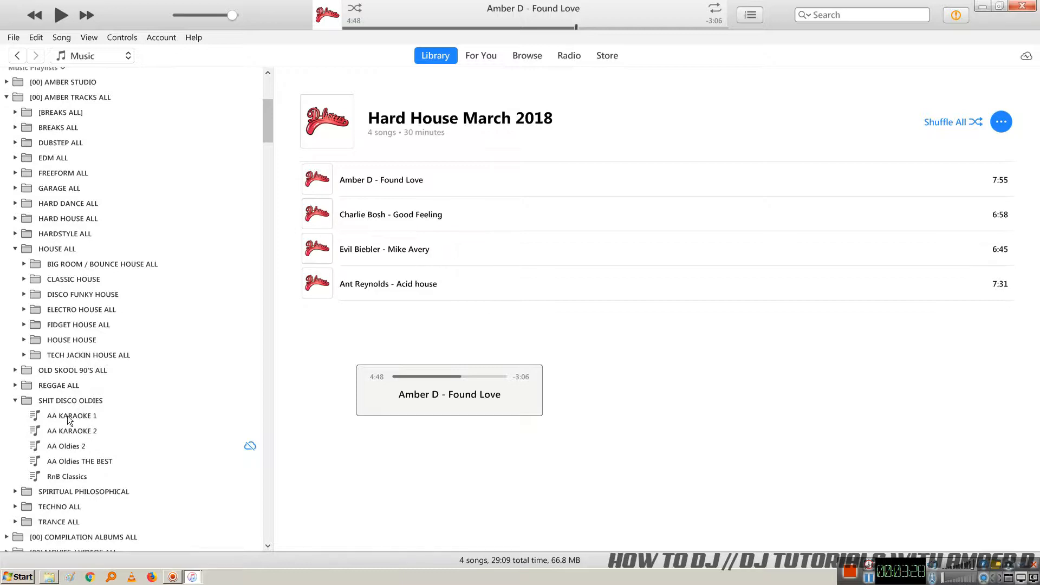
{"action": "left_click", "coordinate": [66, 447]}
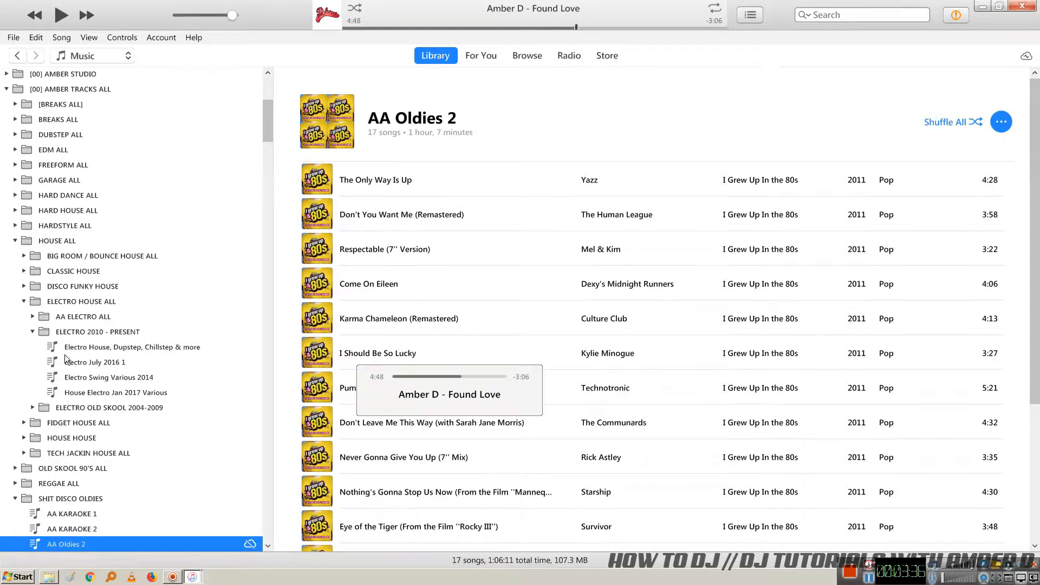
{"action": "scroll", "coordinate": [49, 461], "scroll_direction": "down", "scroll_amount": 3}
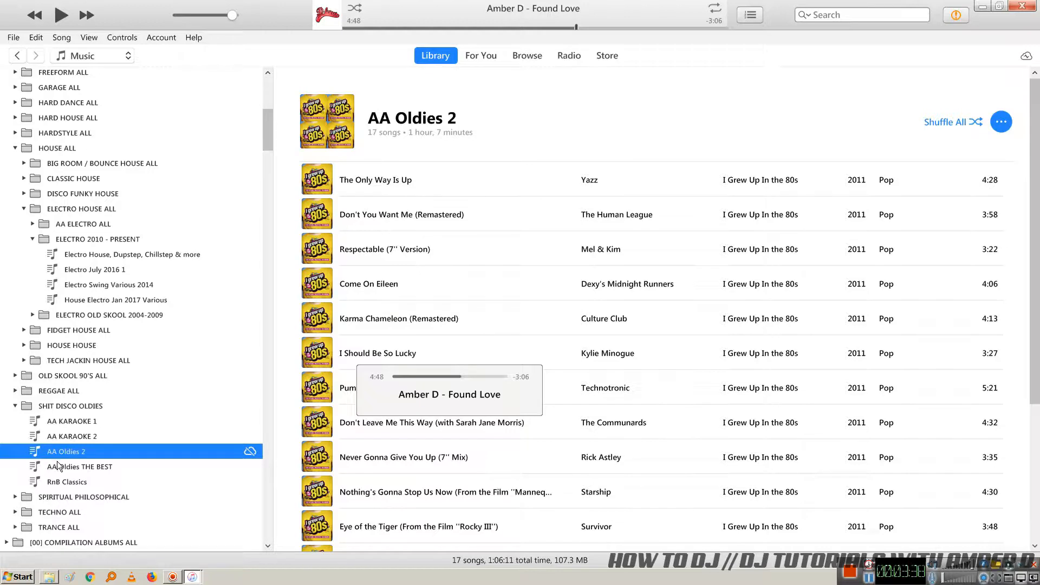
{"action": "left_click", "coordinate": [62, 467]}
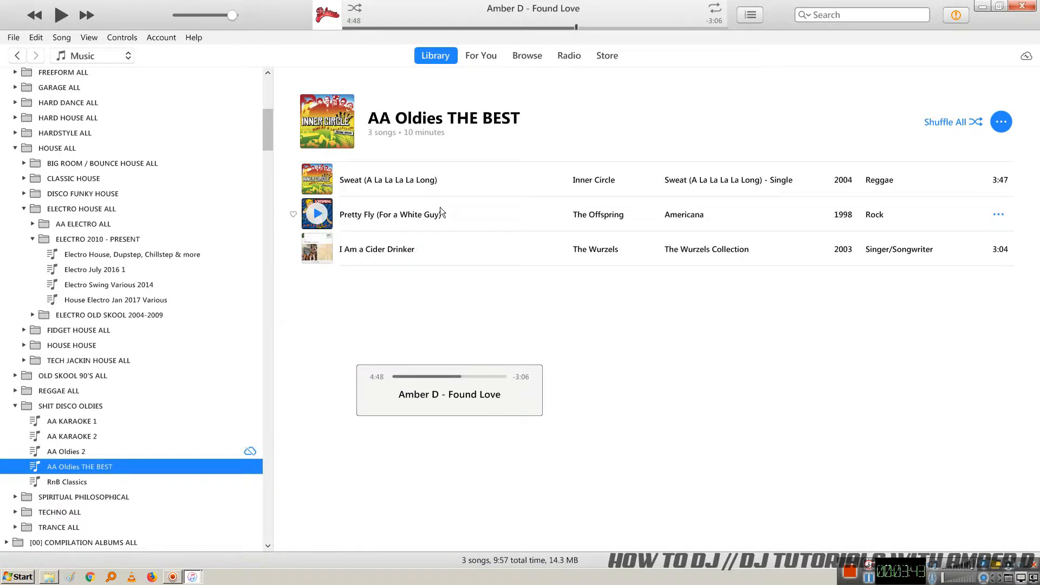
Step: Play Pretty Fly (For a White Guy) from the playlist, skip ahead to about 0:20, and pause it
{"action": "left_click", "coordinate": [369, 214]}
{"action": "double_click", "coordinate": [370, 215]}
{"action": "left_click", "coordinate": [378, 27]}
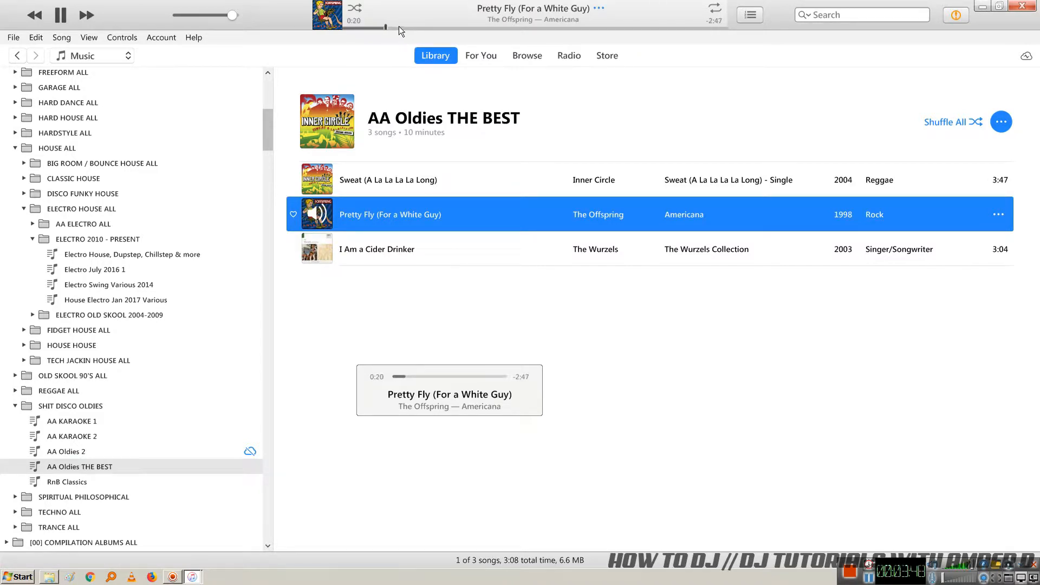
{"action": "left_click", "coordinate": [59, 16]}
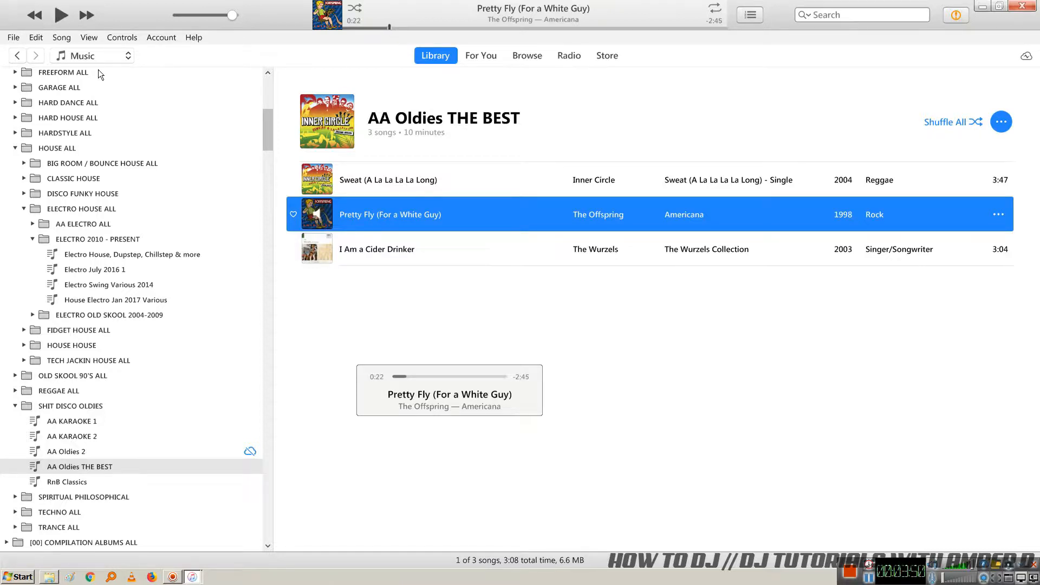
Step: Collapse the SHIT DISCO OLDIES, ELECTRO 2010 - PRESENT, ELECTRO HOUSE ALL and HOUSE ALL folders
{"action": "left_click", "coordinate": [15, 406]}
{"action": "scroll", "coordinate": [41, 379], "scroll_direction": "up", "scroll_amount": 3}
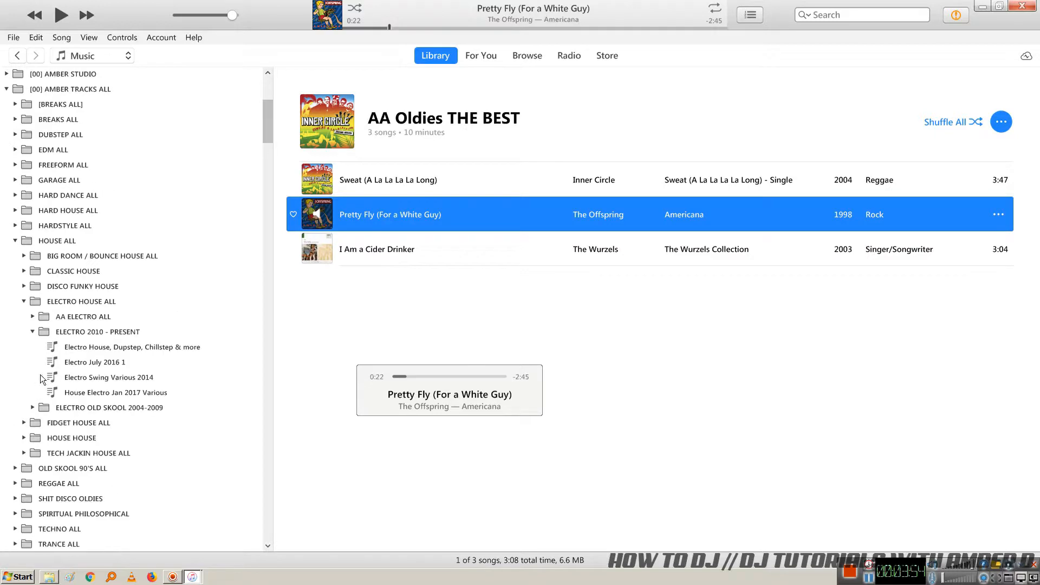
{"action": "left_click", "coordinate": [32, 332]}
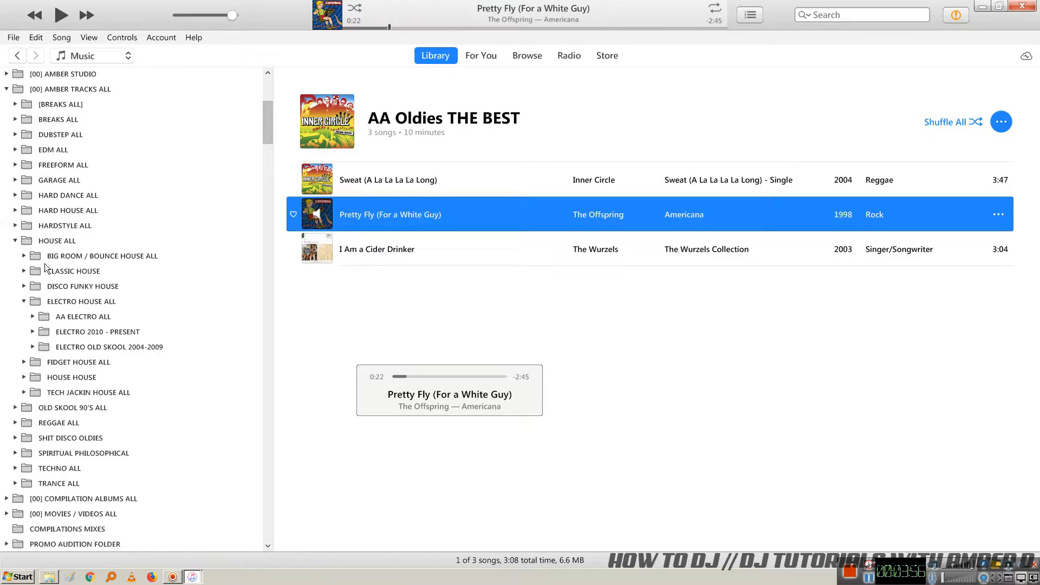
{"action": "left_click", "coordinate": [24, 302]}
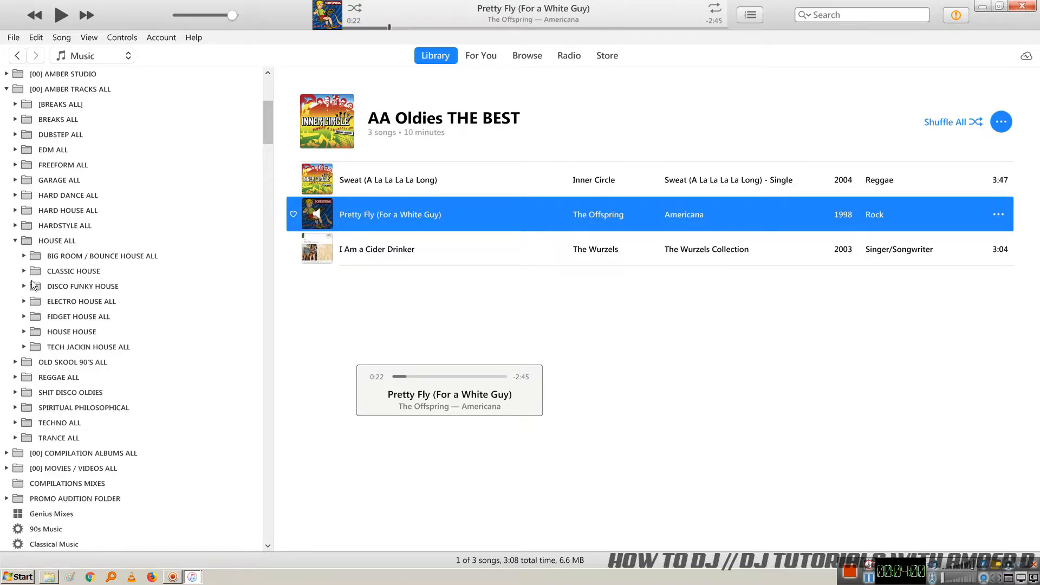
{"action": "left_click", "coordinate": [15, 241]}
{"action": "scroll", "coordinate": [59, 329], "scroll_direction": "up", "scroll_amount": 2}
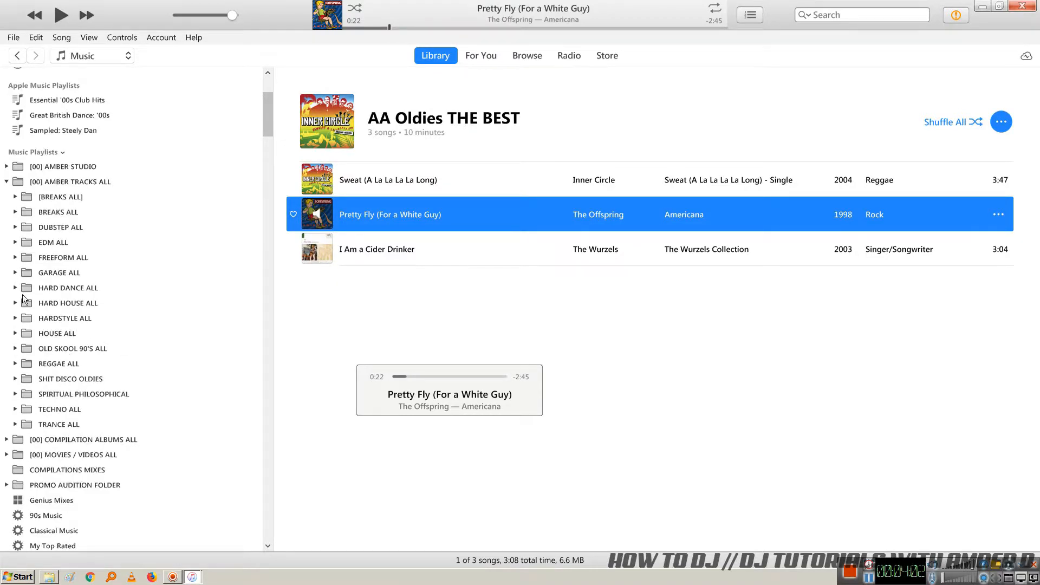
{"action": "scroll", "coordinate": [39, 304], "scroll_direction": "down", "scroll_amount": 1}
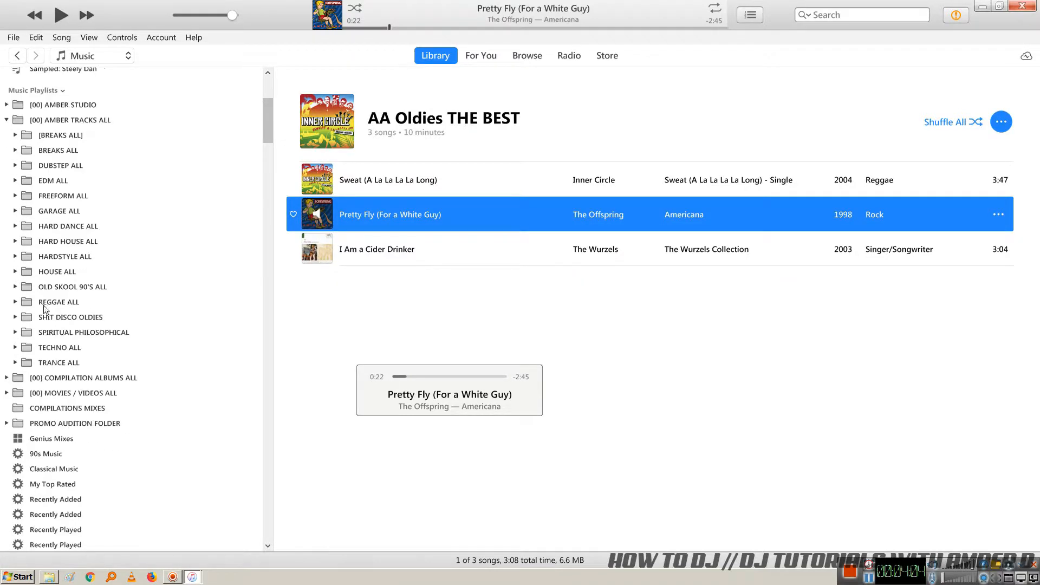
{"action": "scroll", "coordinate": [60, 336], "scroll_direction": "up", "scroll_amount": 3}
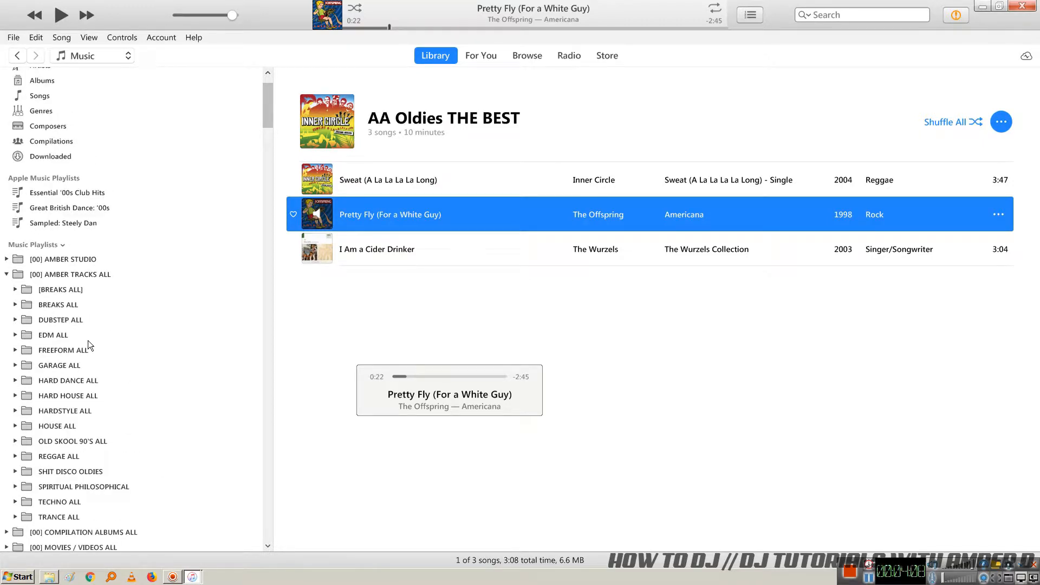
{"action": "scroll", "coordinate": [95, 373], "scroll_direction": "down", "scroll_amount": 1}
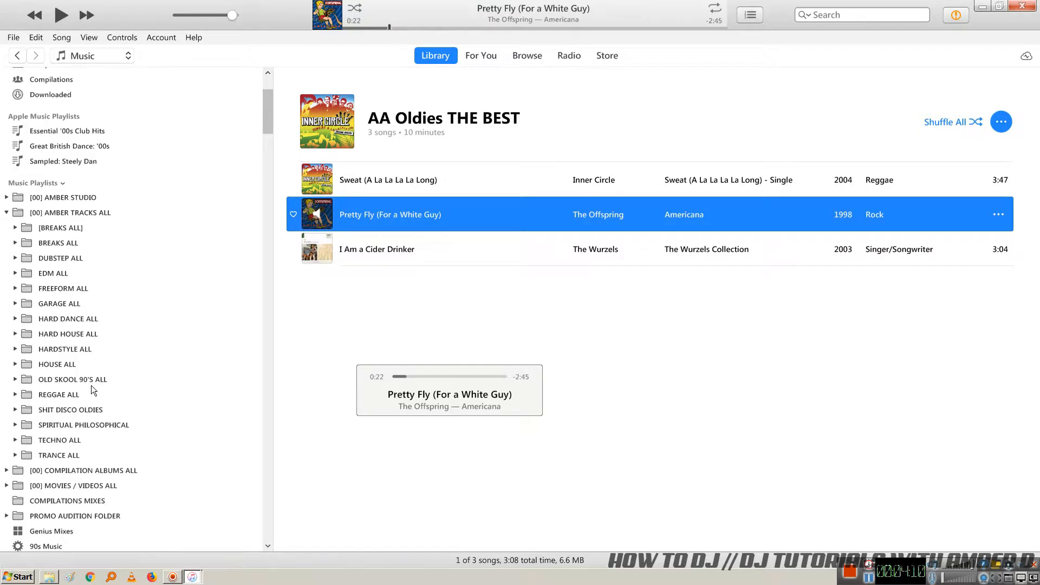
Step: Expand HARD HOUSE ALL, collapse its BOUNCE HARD HOUSE ALL subfolder, and open the Hard House March 2018 playlist
{"action": "left_click", "coordinate": [15, 334]}
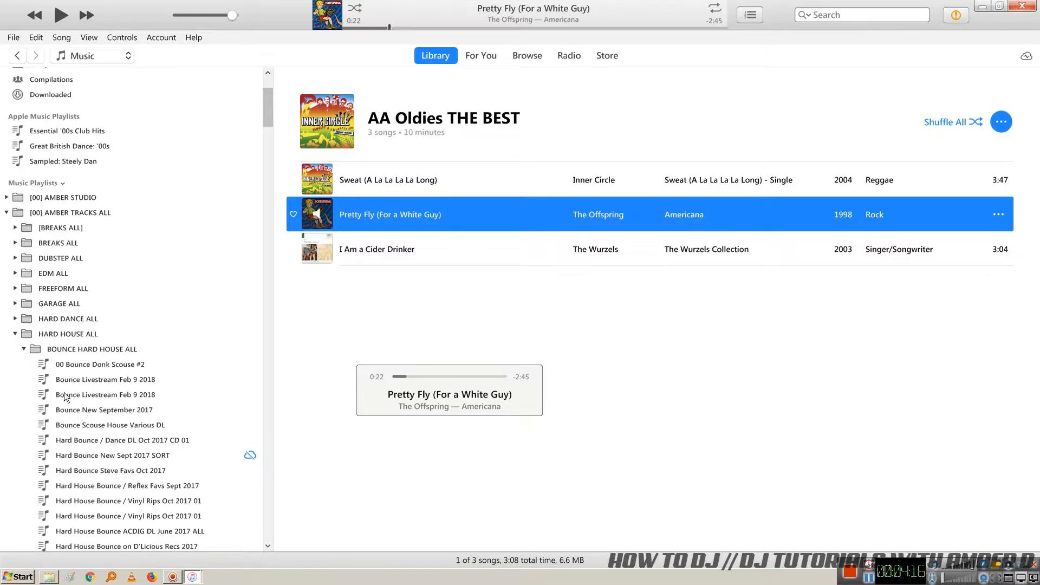
{"action": "scroll", "coordinate": [85, 356], "scroll_direction": "down", "scroll_amount": 2}
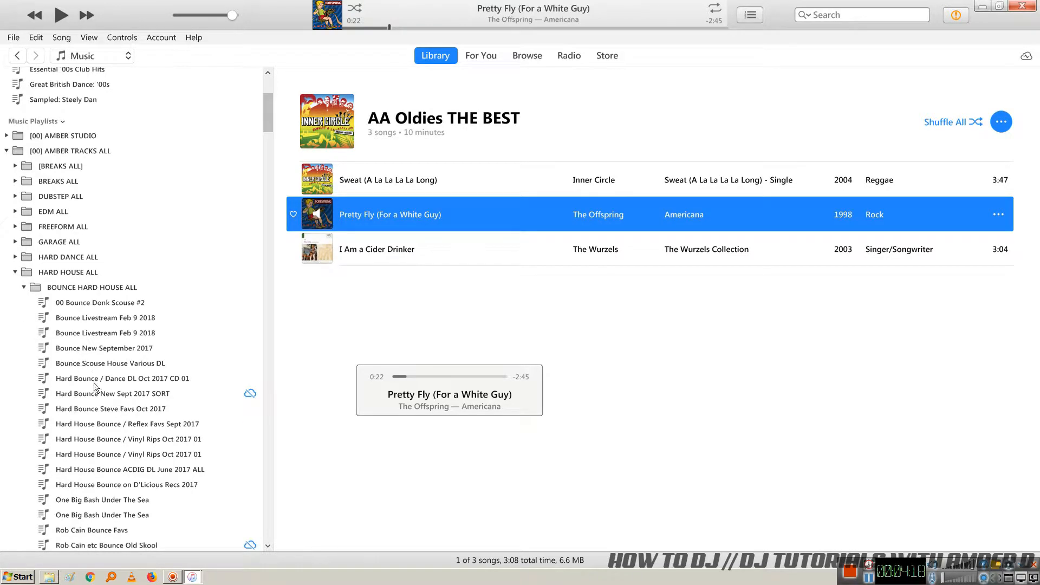
{"action": "left_click", "coordinate": [24, 287]}
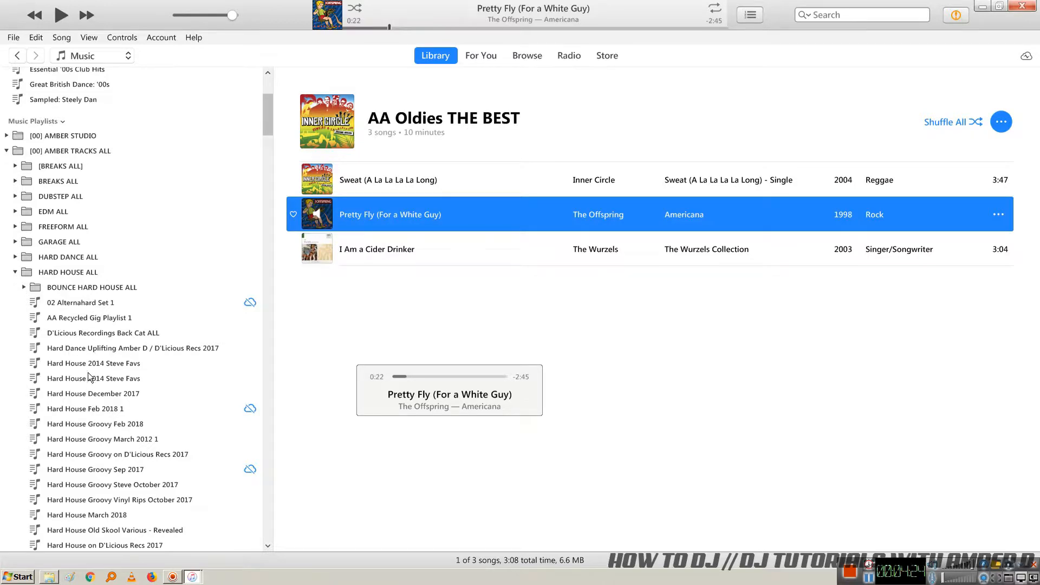
{"action": "scroll", "coordinate": [89, 383], "scroll_direction": "down", "scroll_amount": 1}
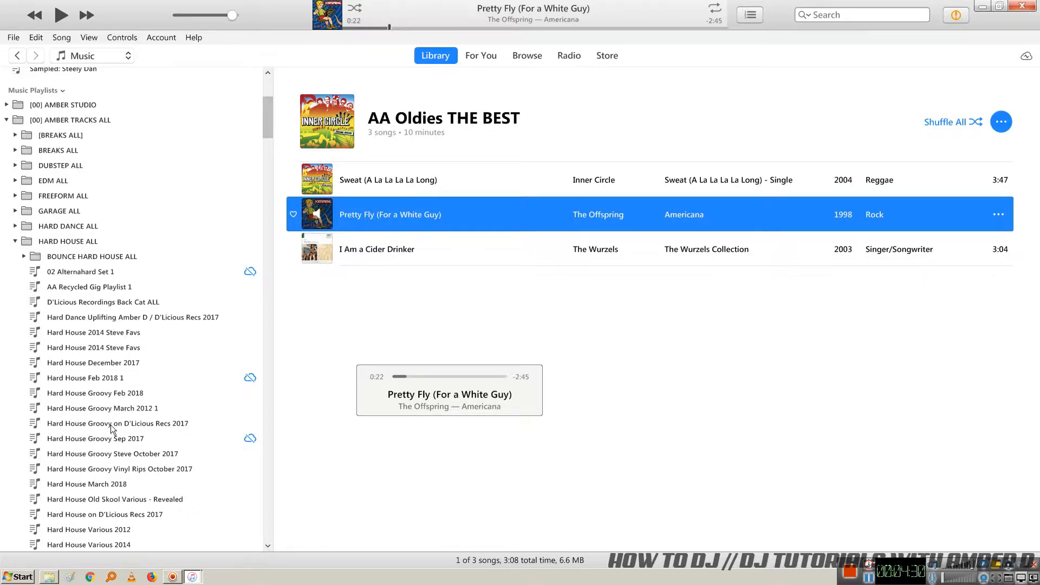
{"action": "scroll", "coordinate": [109, 442], "scroll_direction": "down", "scroll_amount": 1}
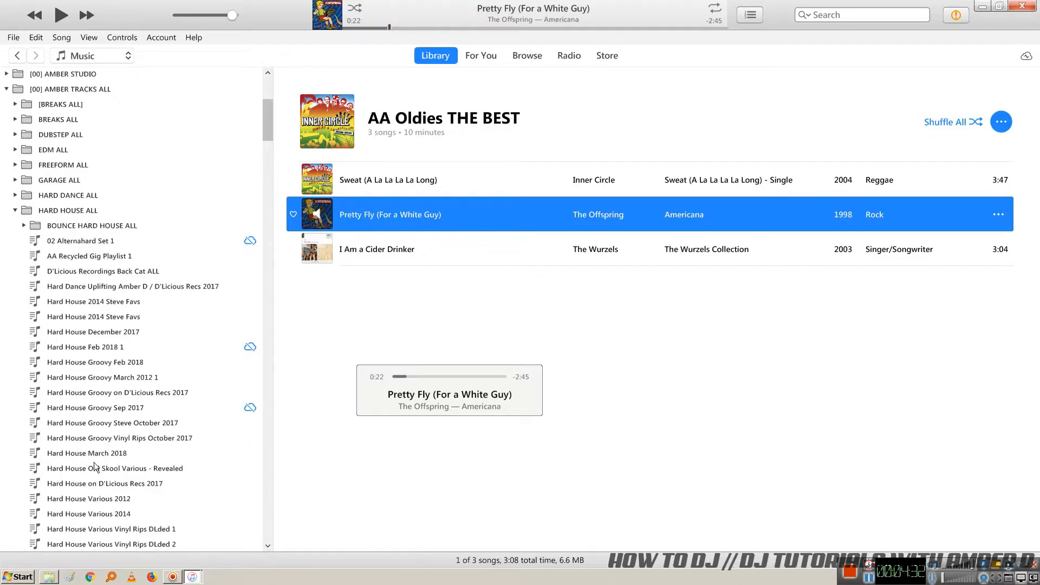
{"action": "left_click", "coordinate": [66, 454]}
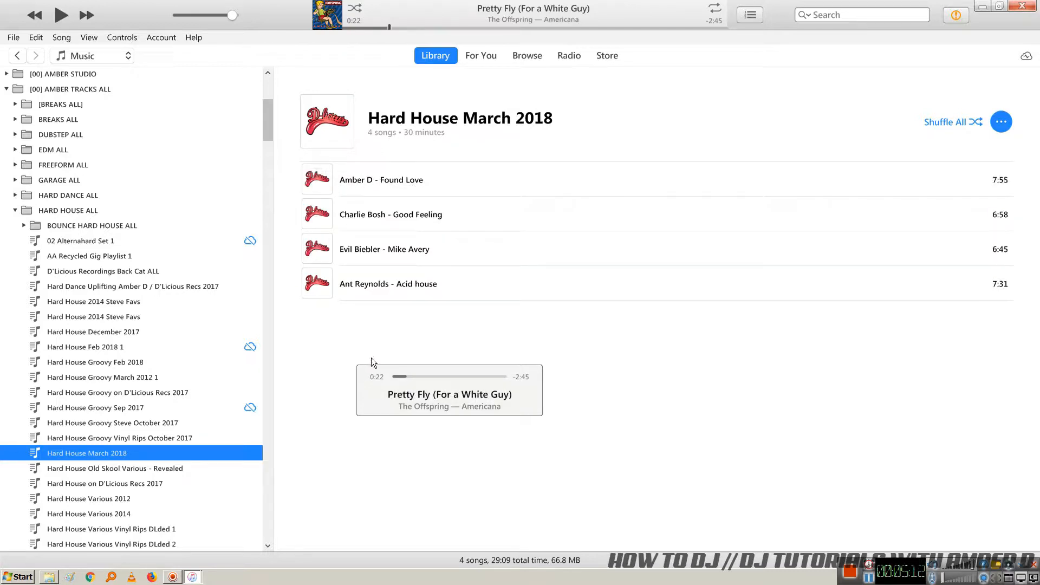
Step: Move the paused Pretty Fly (For a White Guy) ahead to about 0:39 and try to reposition the playlist's first track
{"action": "mouse_move", "coordinate": [405, 375]}
{"action": "mouse_move", "coordinate": [405, 376]}
{"action": "left_mouse_down"}
{"action": "mouse_move", "coordinate": [464, 381]}
{"action": "mouse_move", "coordinate": [416, 375]}
{"action": "left_mouse_up"}
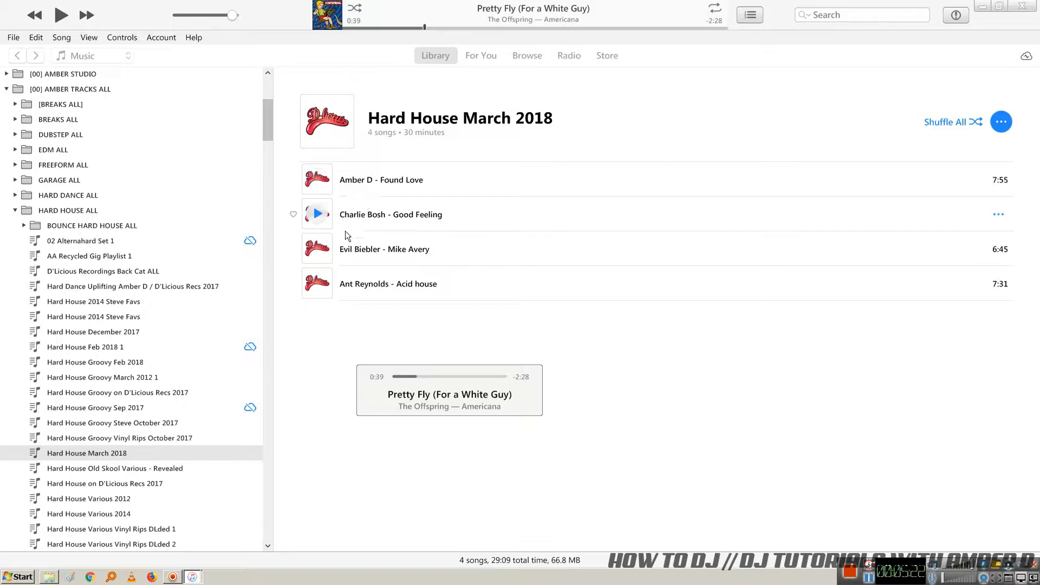
{"action": "left_click_drag", "start_coordinate": [386, 180], "coordinate": [413, 193]}
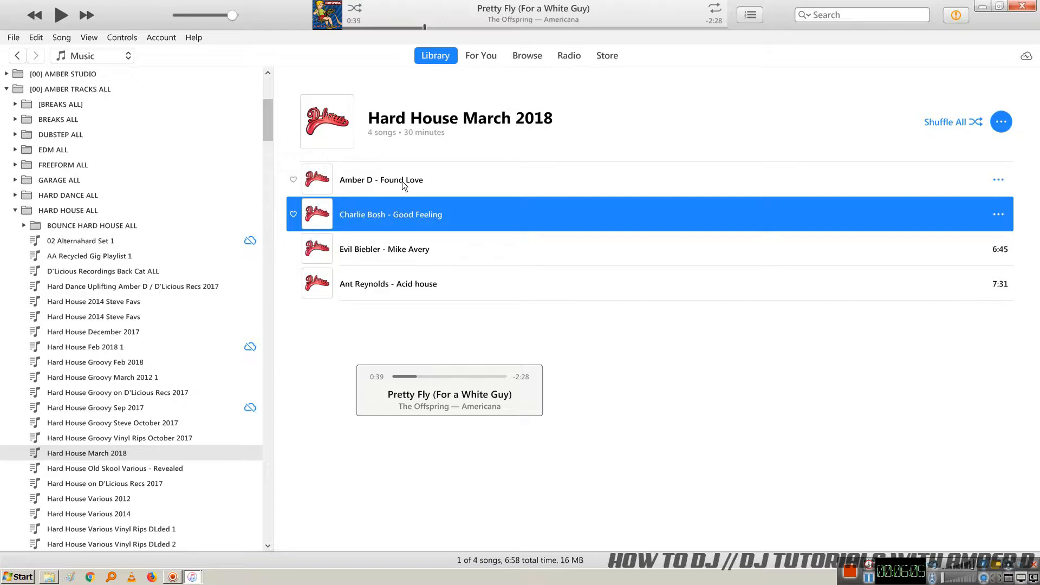
Step: Play Found Love from the Hard House March 2018 playlist and skip ahead past 5:33
{"action": "double_click", "coordinate": [381, 177]}
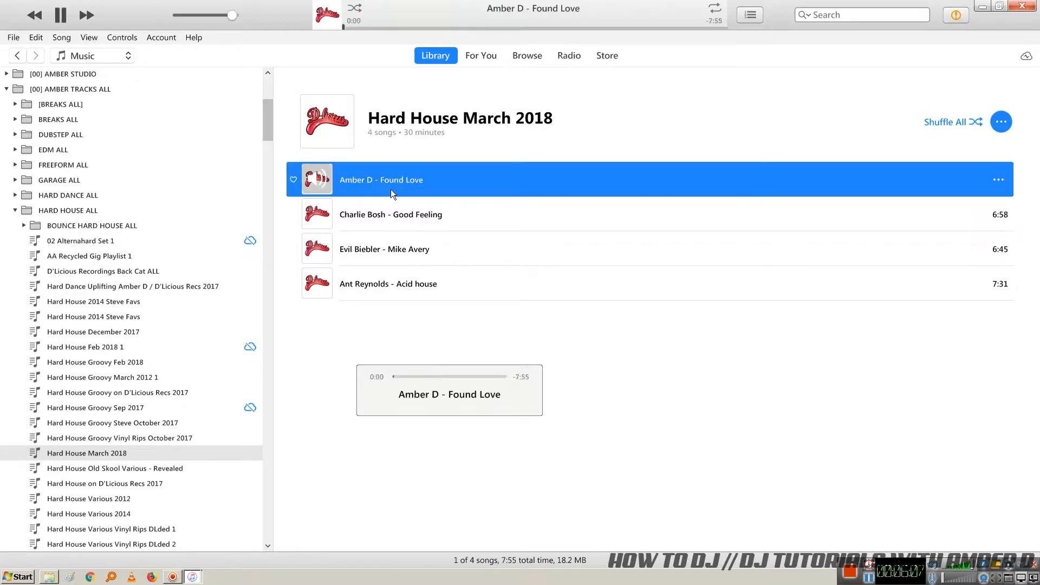
{"action": "left_click_drag", "start_coordinate": [413, 380], "coordinate": [472, 375]}
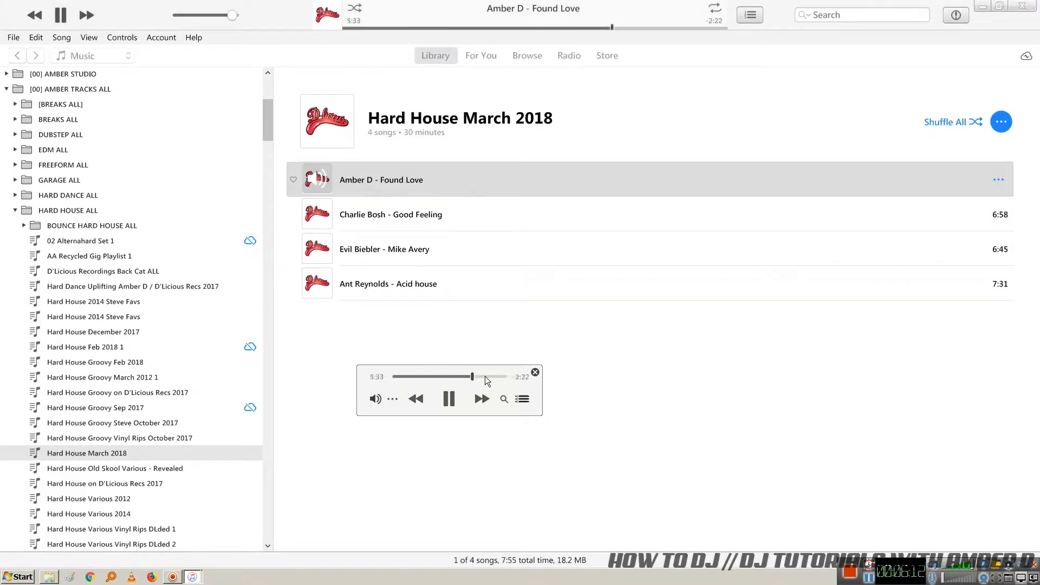
{"action": "left_click", "coordinate": [488, 376]}
Step: Play Good Feeling and sample it in jumps from about 1:26 to past 5:00
{"action": "left_click", "coordinate": [369, 217]}
{"action": "double_click", "coordinate": [369, 217]}
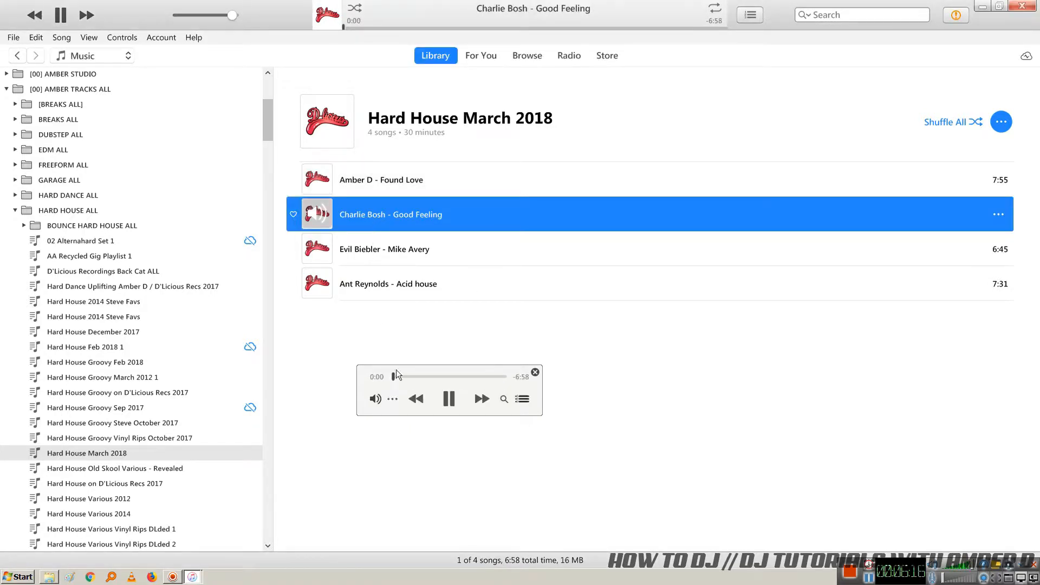
{"action": "left_click", "coordinate": [415, 376]}
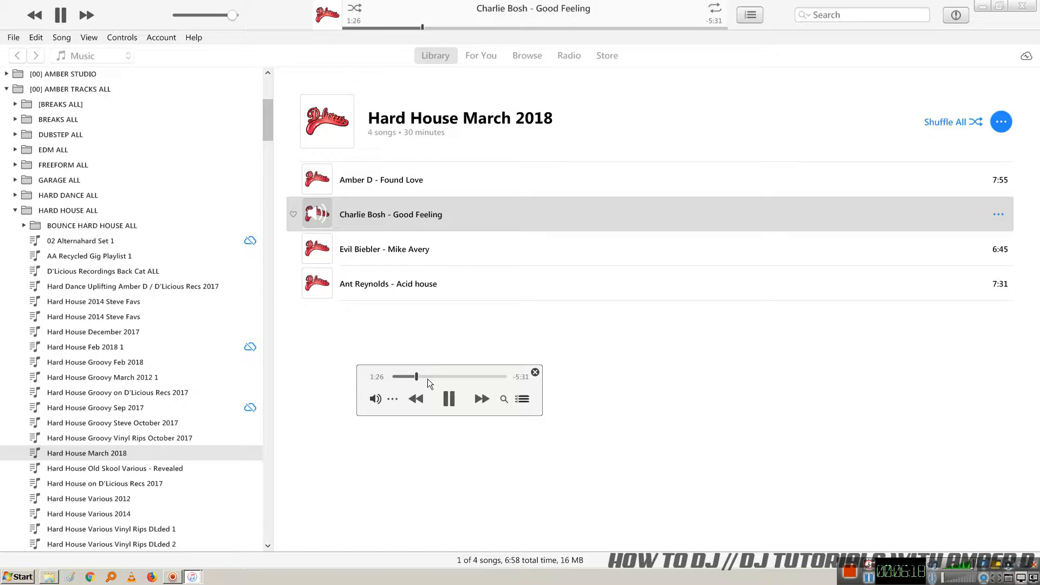
{"action": "left_click", "coordinate": [431, 376]}
{"action": "left_click", "coordinate": [445, 376]}
{"action": "left_click", "coordinate": [461, 376]}
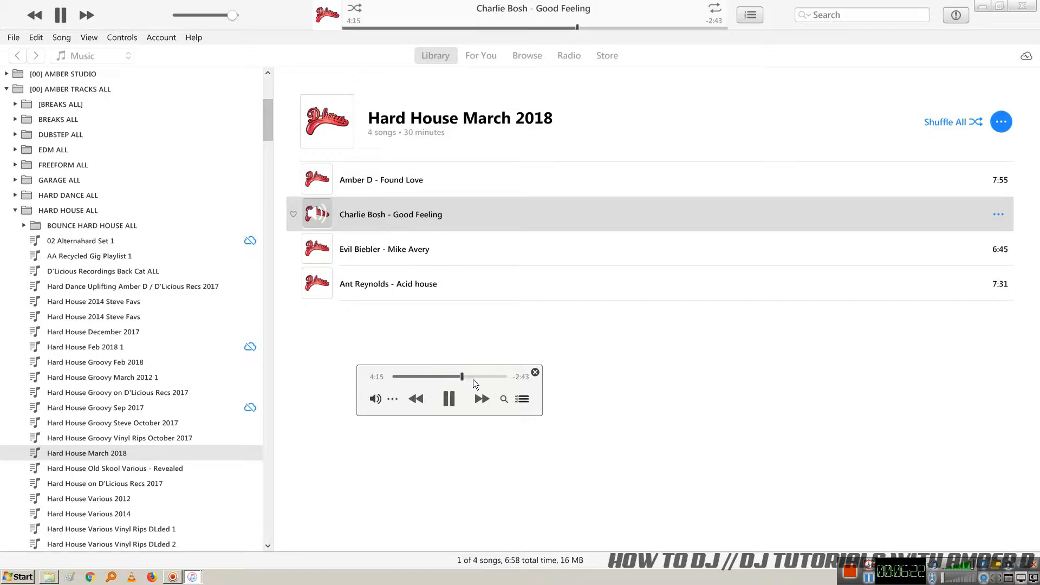
{"action": "left_click", "coordinate": [477, 375]}
Step: Play the Evil Biebler track and sample it in jumps from about 1:10 to about 4:20
{"action": "left_click", "coordinate": [373, 247]}
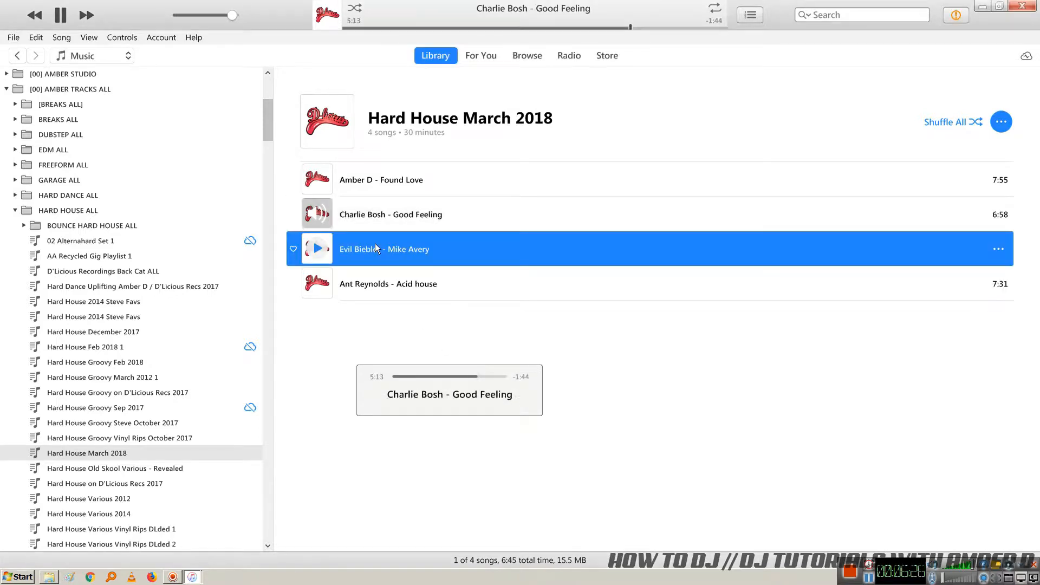
{"action": "left_click", "coordinate": [412, 376]}
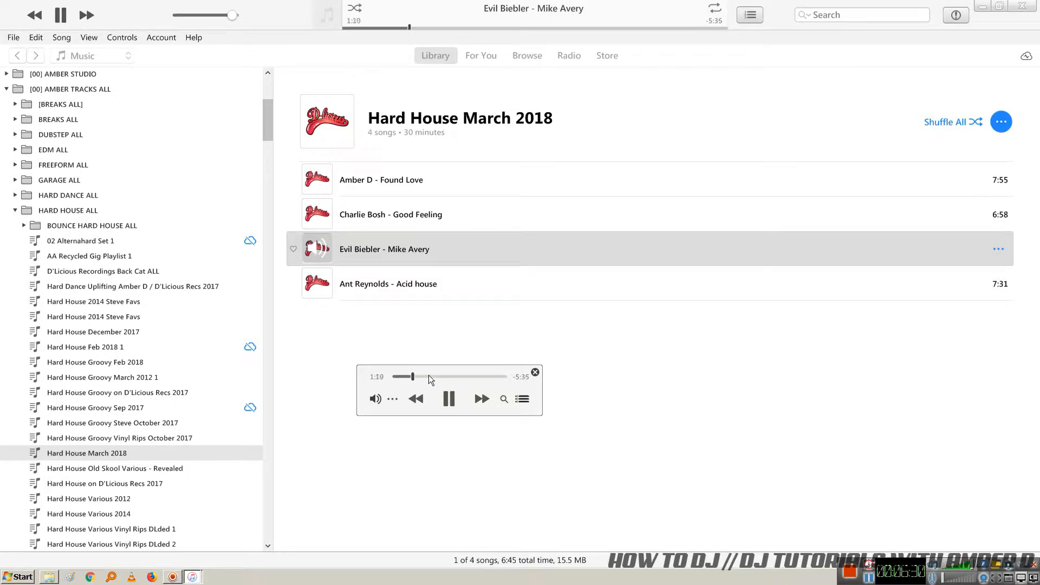
{"action": "left_click", "coordinate": [428, 376]}
{"action": "left_click", "coordinate": [448, 375]}
{"action": "left_click", "coordinate": [459, 375]}
{"action": "left_click", "coordinate": [467, 375]}
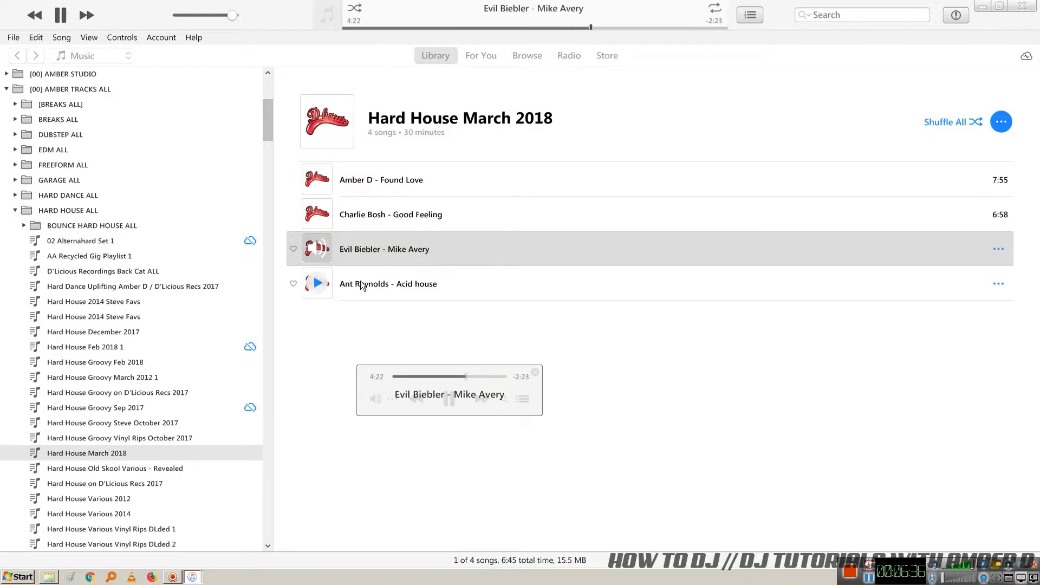
Step: Play Acid house, sample it in jumps up to about 6:00, and pause it
{"action": "double_click", "coordinate": [374, 283]}
{"action": "left_click_drag", "start_coordinate": [404, 377], "coordinate": [429, 376]}
{"action": "left_click", "coordinate": [450, 376]}
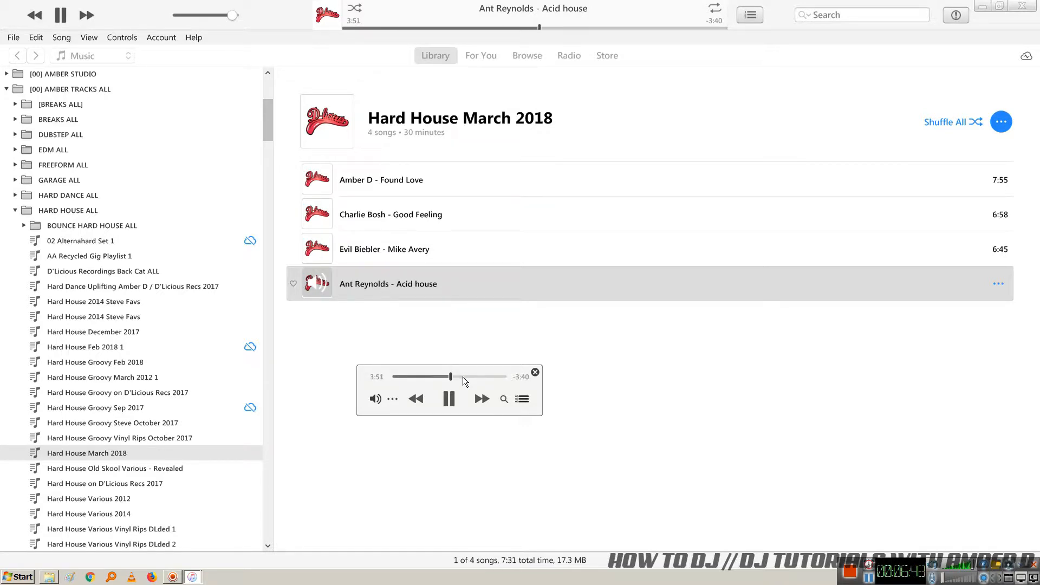
{"action": "left_click", "coordinate": [466, 376]}
{"action": "left_click", "coordinate": [483, 376]}
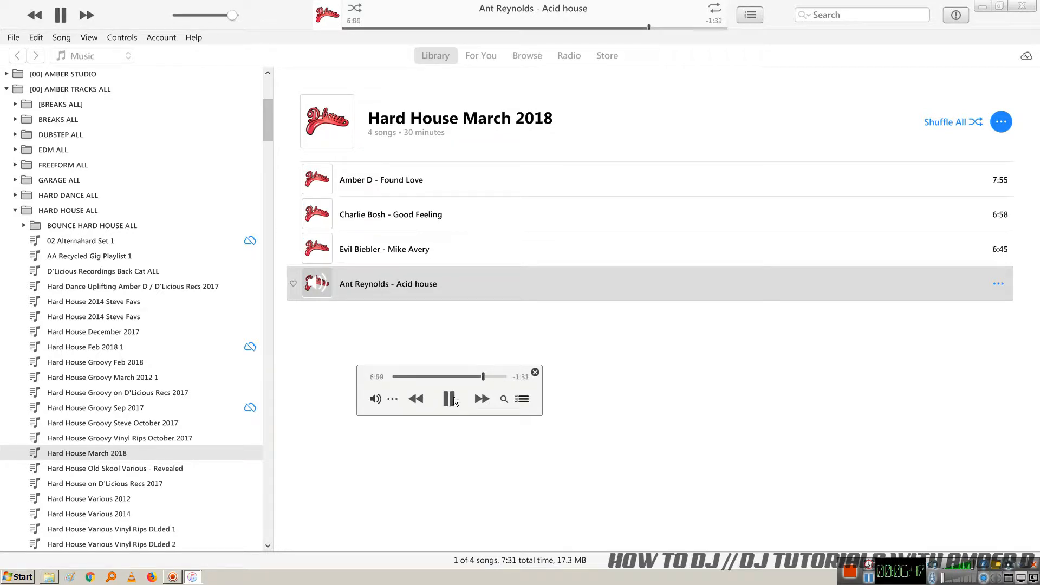
{"action": "left_click", "coordinate": [448, 399]}
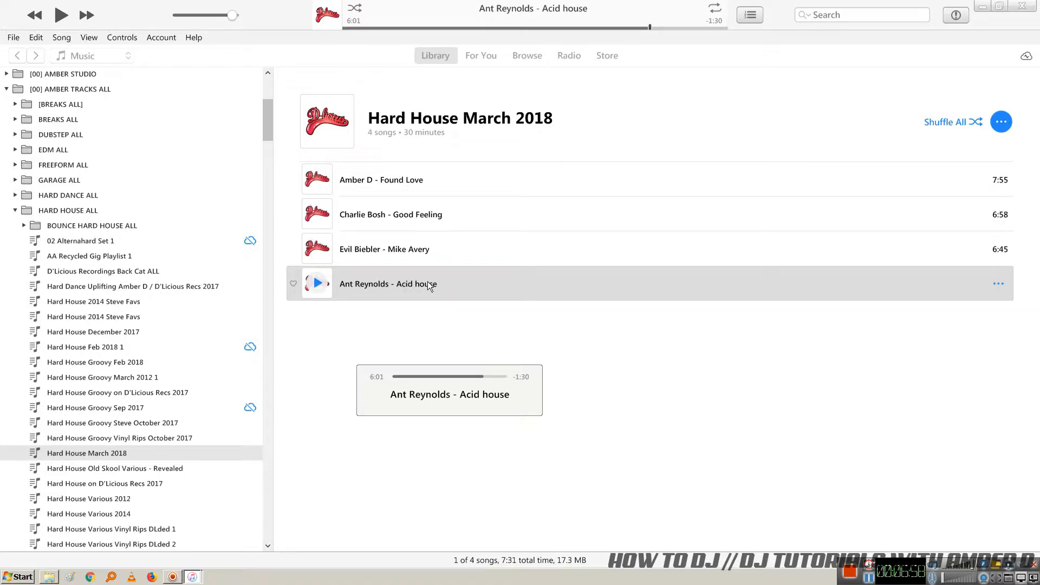
Step: Reorder the playlist so Acid house is first and the Evil Biebler track is second
{"action": "left_click_drag", "start_coordinate": [395, 287], "coordinate": [414, 170]}
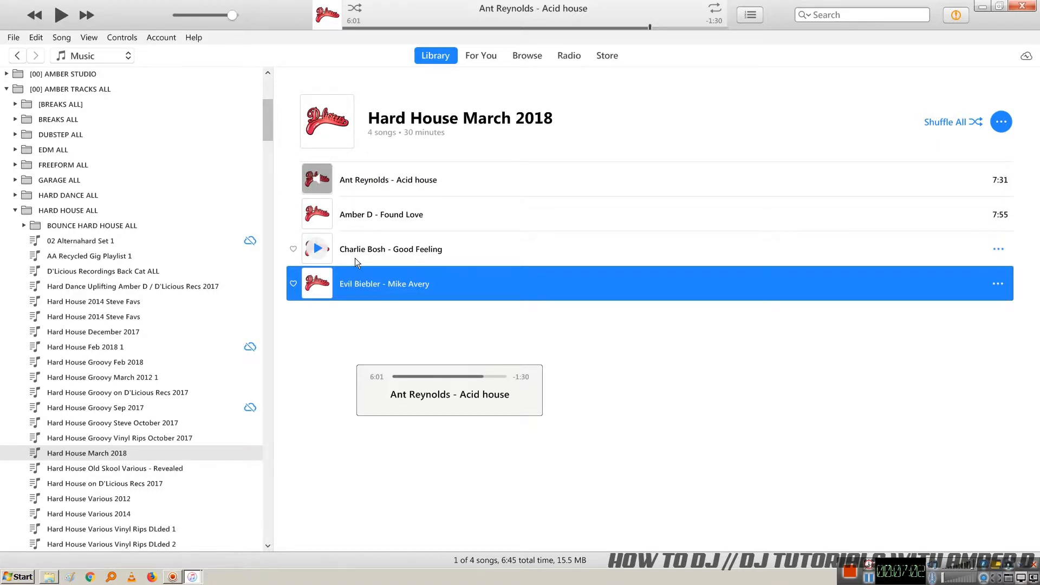
{"action": "left_click_drag", "start_coordinate": [401, 287], "coordinate": [412, 192]}
Step: Preview the first two tracks in order, skipping Acid house to about 5:21 and the Evil Biebler track to about 4:11, and pause playback
{"action": "left_click", "coordinate": [395, 178]}
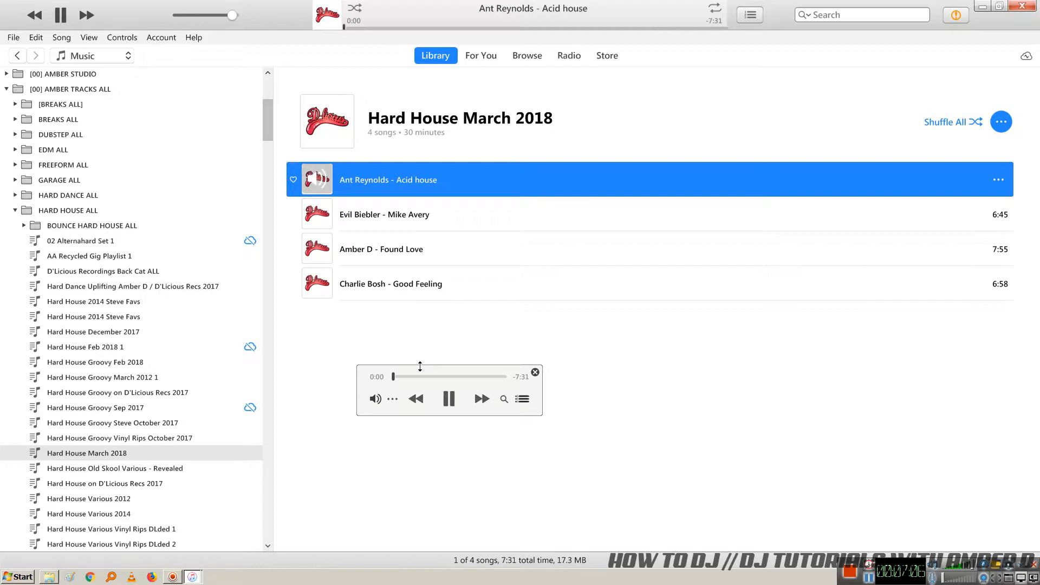
{"action": "left_click", "coordinate": [414, 377]}
{"action": "left_click_drag", "start_coordinate": [435, 376], "coordinate": [473, 375]}
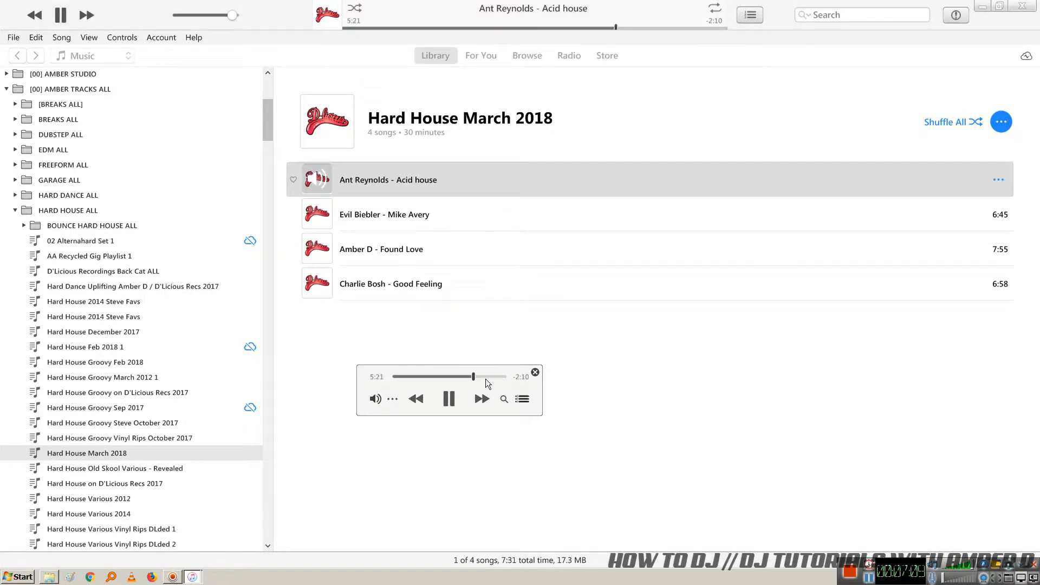
{"action": "left_click", "coordinate": [366, 211]}
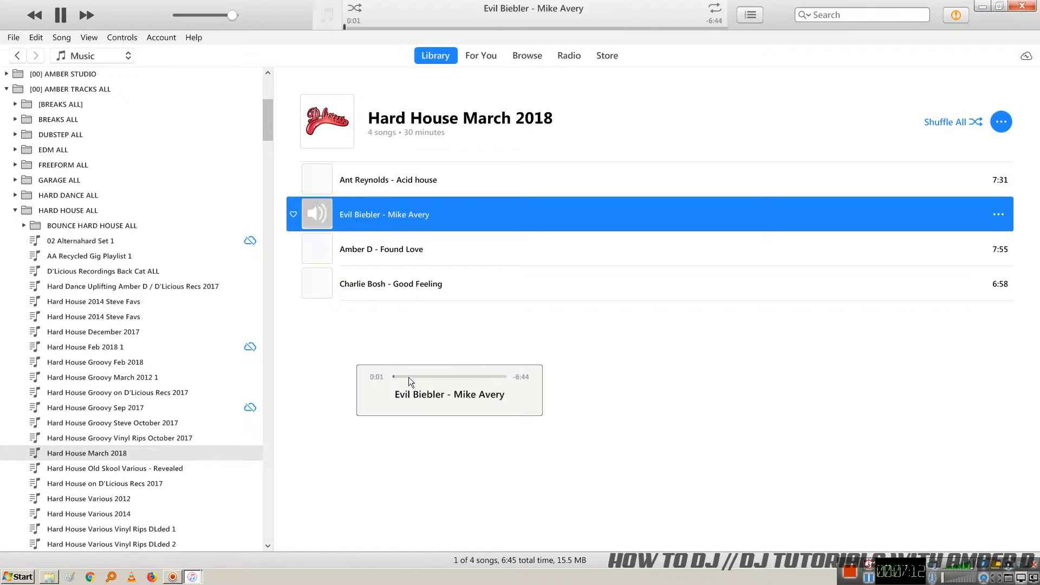
{"action": "left_click", "coordinate": [409, 377]}
{"action": "left_click_drag", "start_coordinate": [420, 376], "coordinate": [464, 376]}
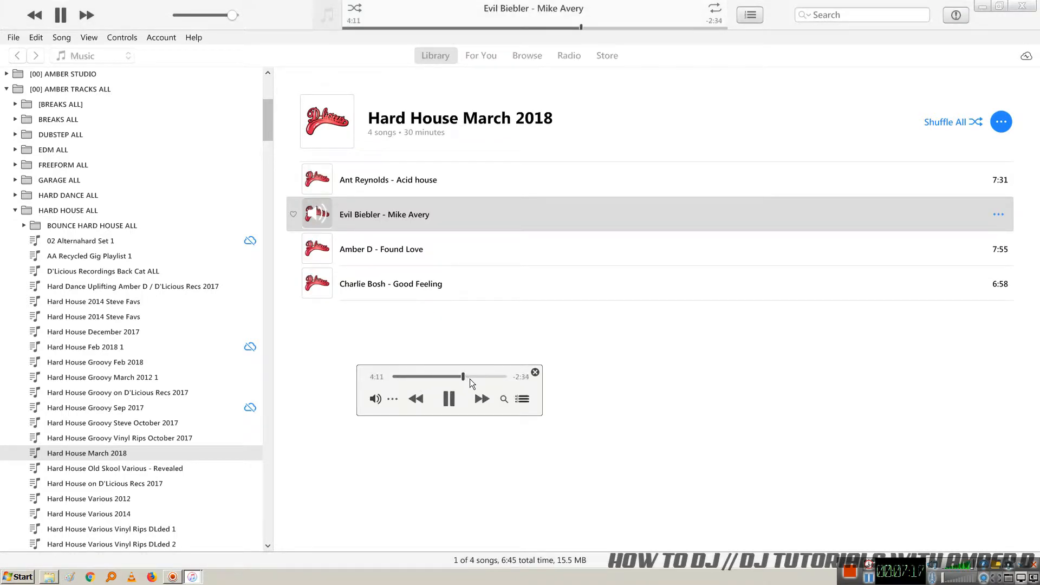
{"action": "left_click", "coordinate": [450, 399]}
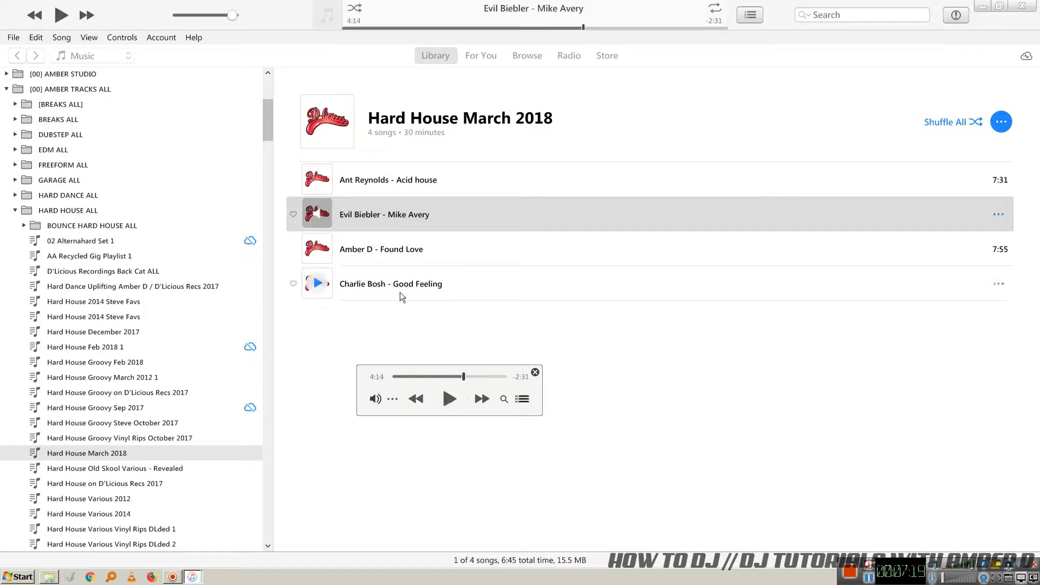
Step: Preview Found Love up to about 6:12, pause it, and move it below Good Feeling as the last track
{"action": "left_click", "coordinate": [359, 253]}
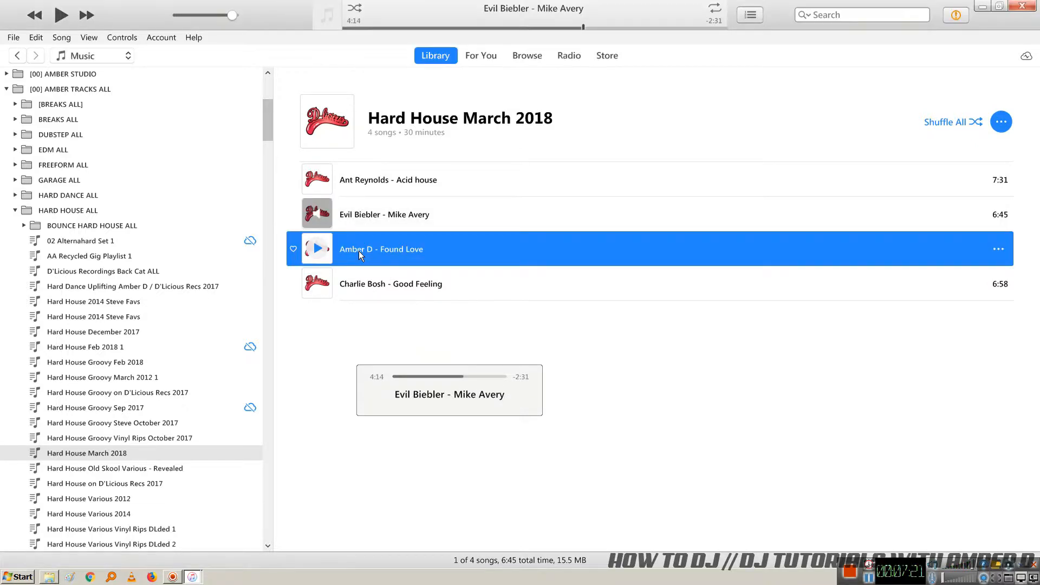
{"action": "left_click", "coordinate": [410, 377]}
{"action": "left_click", "coordinate": [443, 376]}
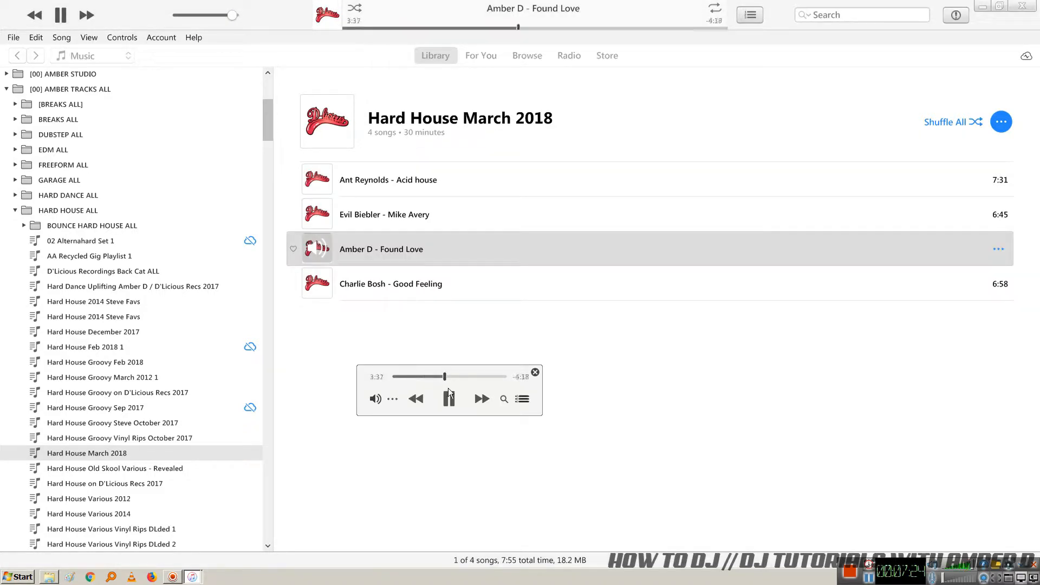
{"action": "left_click", "coordinate": [464, 376]}
{"action": "left_click", "coordinate": [481, 376]}
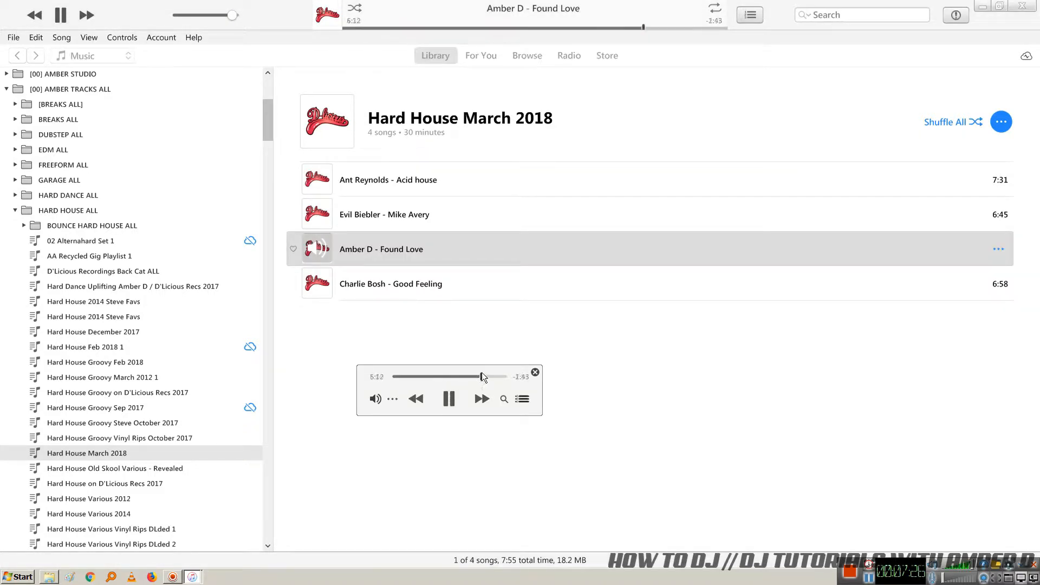
{"action": "left_click", "coordinate": [449, 399]}
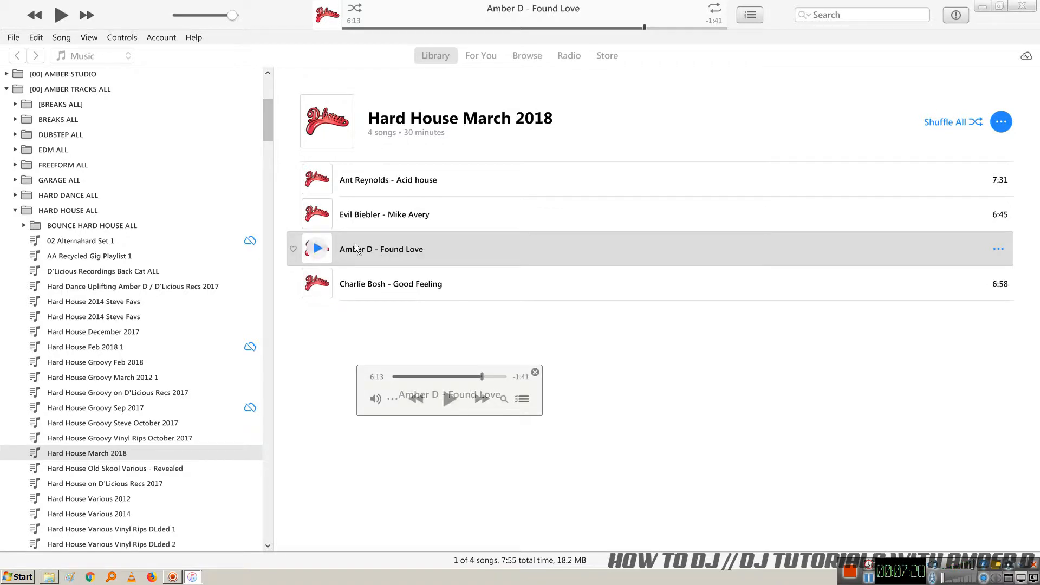
{"action": "left_click_drag", "start_coordinate": [454, 245], "coordinate": [431, 311]}
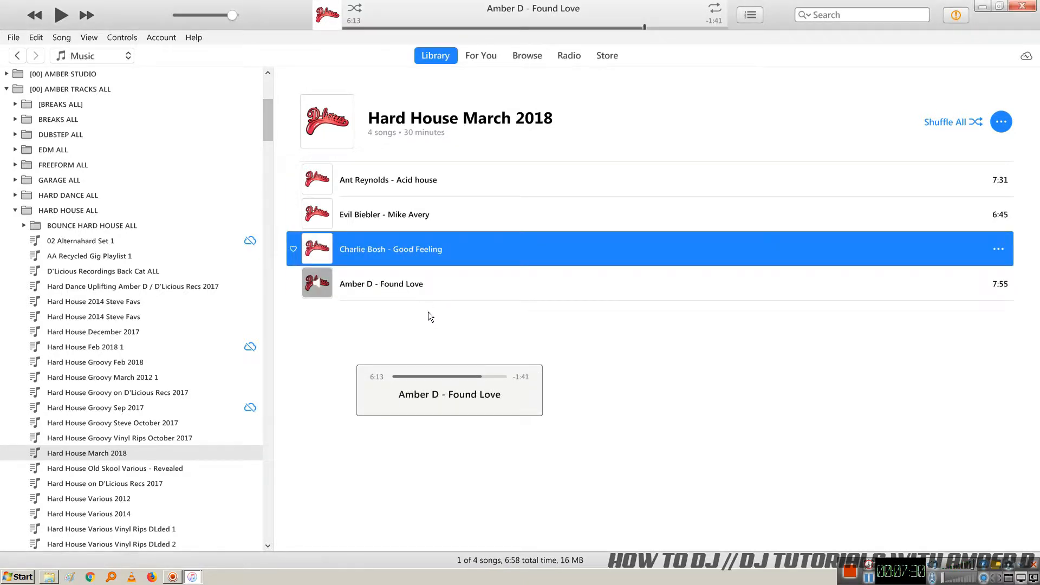
Step: Play Good Feeling from the third position, skip ahead in jumps to about 4:11, and pause it
{"action": "double_click", "coordinate": [360, 246]}
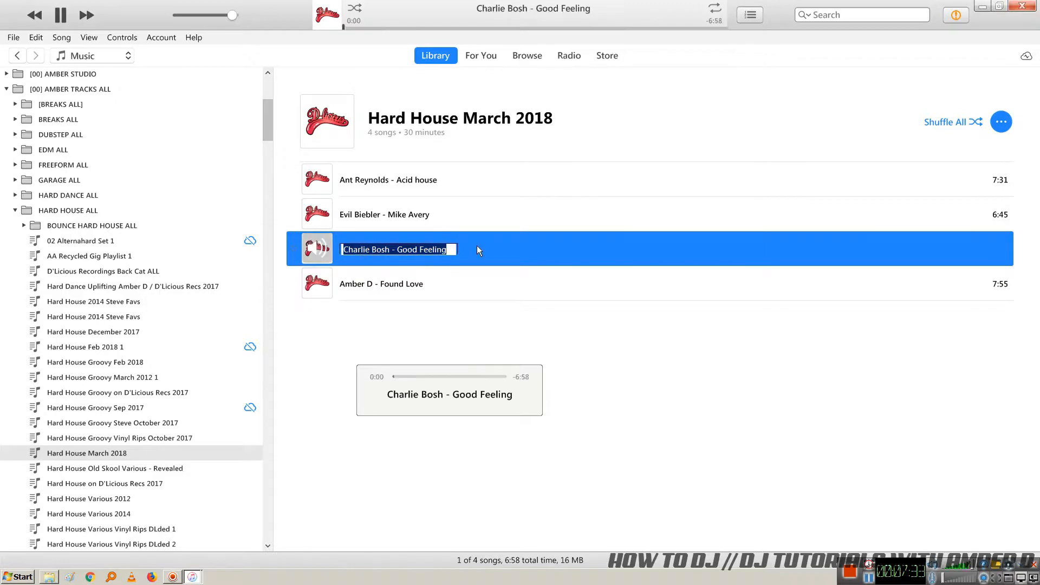
{"action": "left_click", "coordinate": [414, 376]}
{"action": "left_click", "coordinate": [430, 376]}
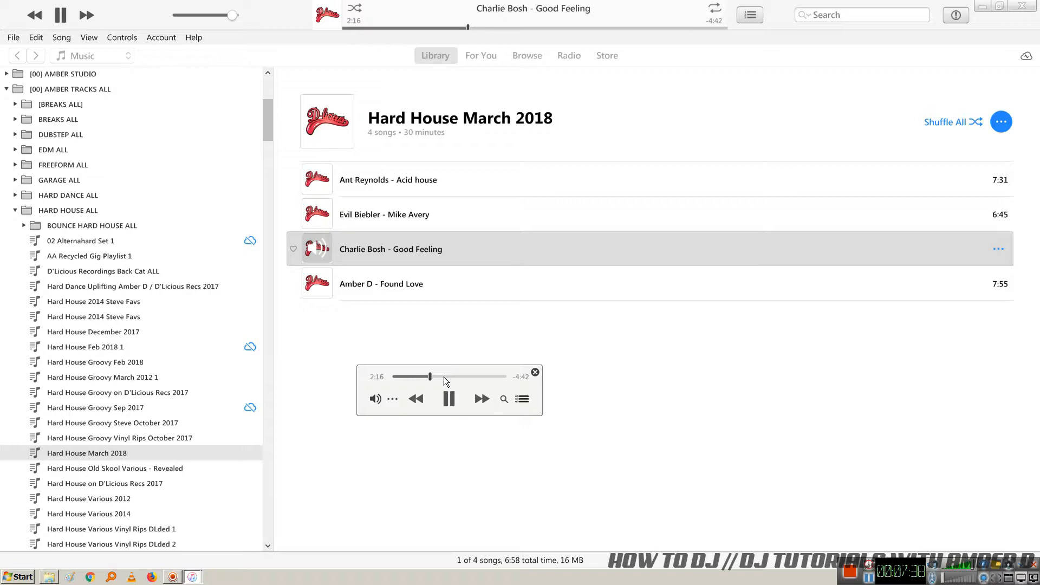
{"action": "left_click_drag", "start_coordinate": [446, 376], "coordinate": [461, 378]}
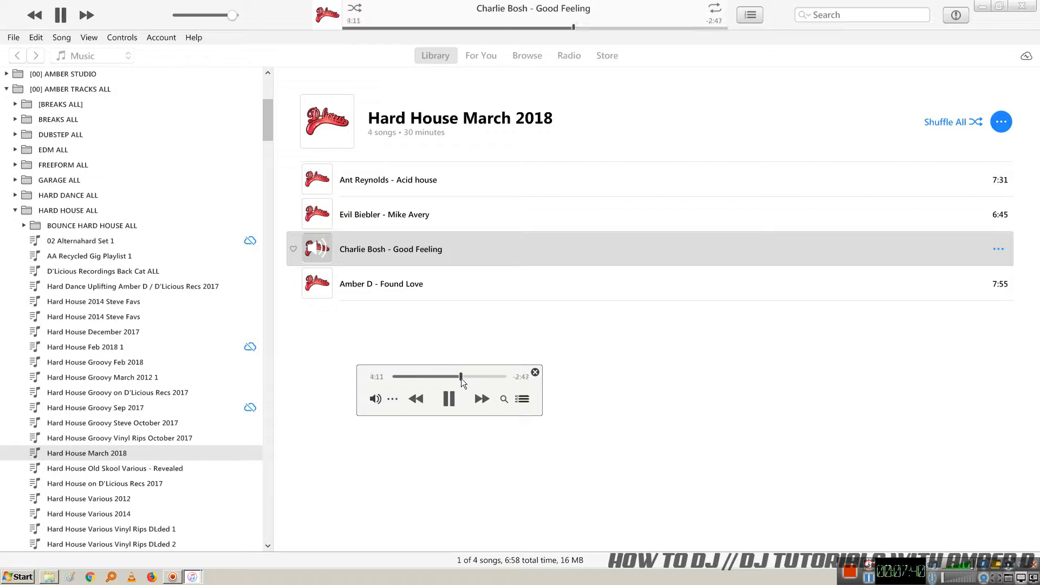
{"action": "left_click", "coordinate": [448, 399]}
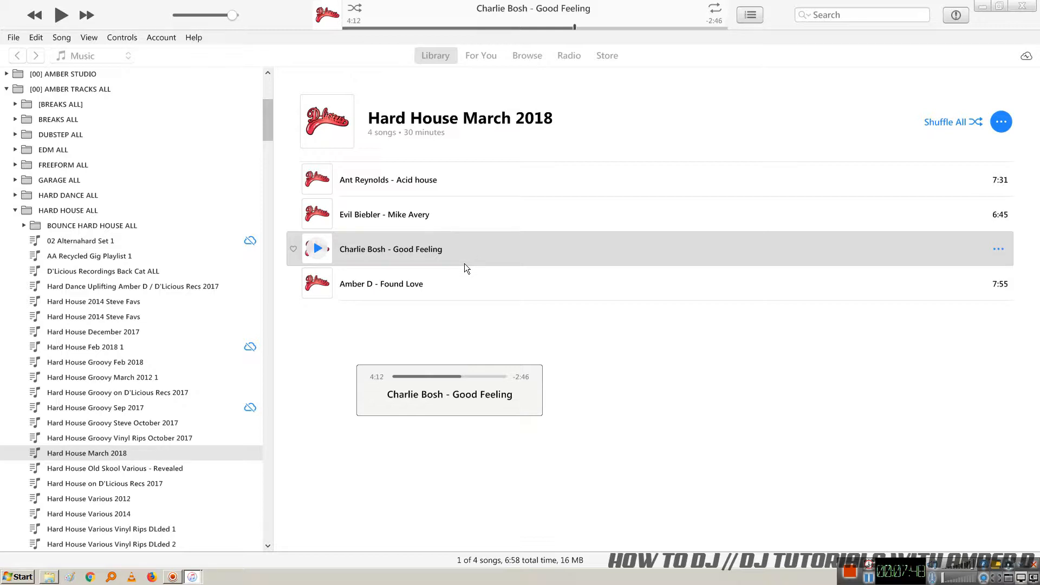
Step: Resume Good Feeling, move playback back to about 3:05, and pause it
{"action": "left_click", "coordinate": [449, 399]}
{"action": "left_click_drag", "start_coordinate": [467, 375], "coordinate": [443, 373]}
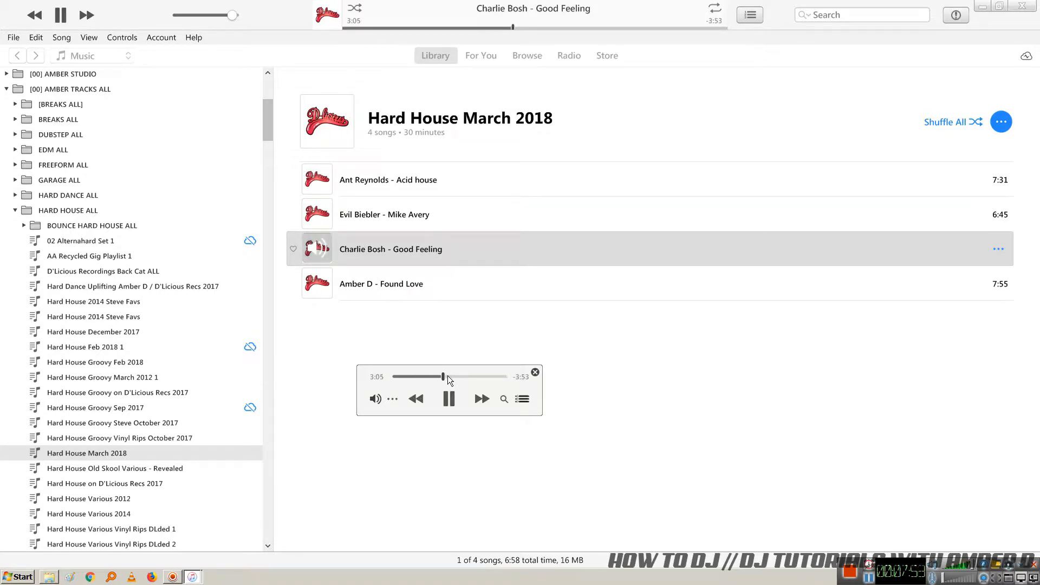
{"action": "left_click", "coordinate": [449, 397]}
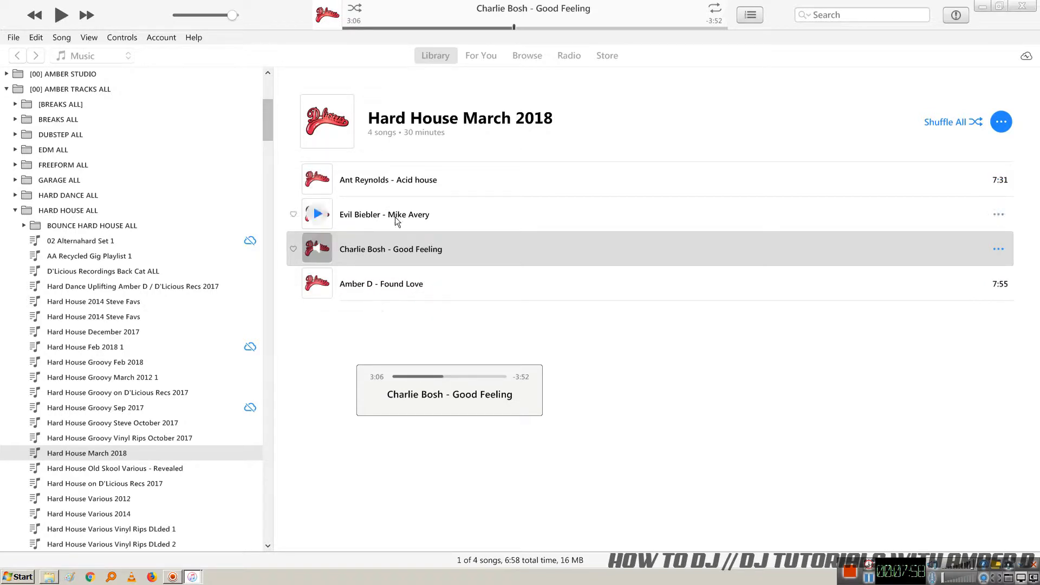
Step: Preview the transition from Acid house at about 5:30 into the Evil Biebler track at about 1:05, and pause playback
{"action": "double_click", "coordinate": [383, 181]}
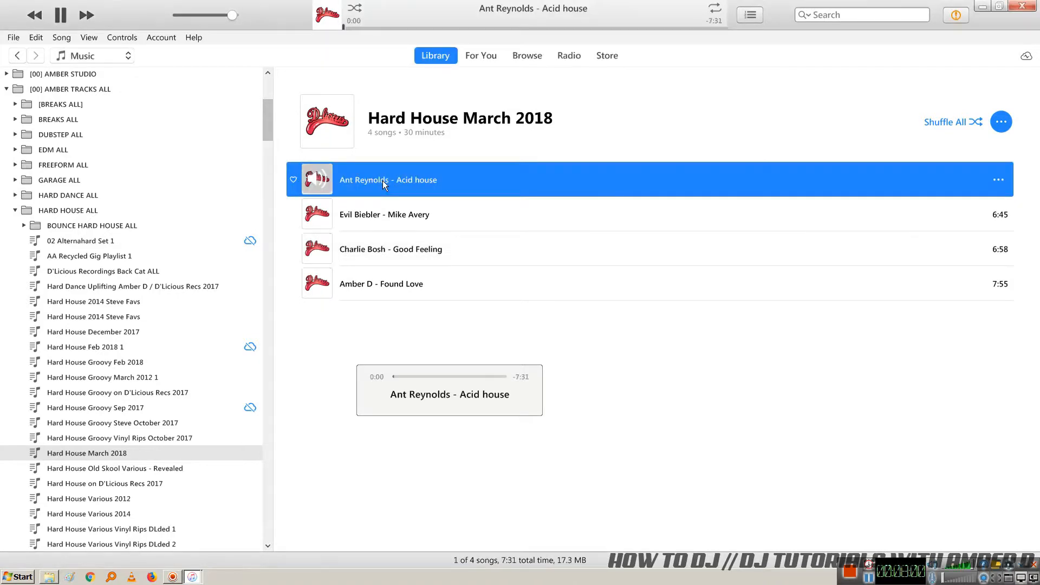
{"action": "left_click", "coordinate": [417, 377]}
{"action": "left_click_drag", "start_coordinate": [417, 378], "coordinate": [473, 376]}
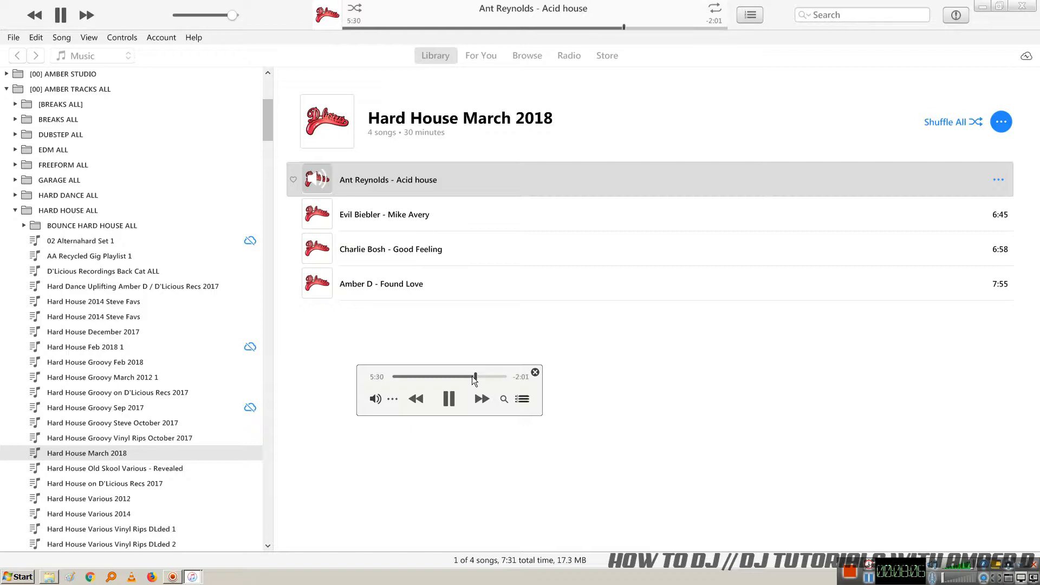
{"action": "left_click", "coordinate": [366, 214]}
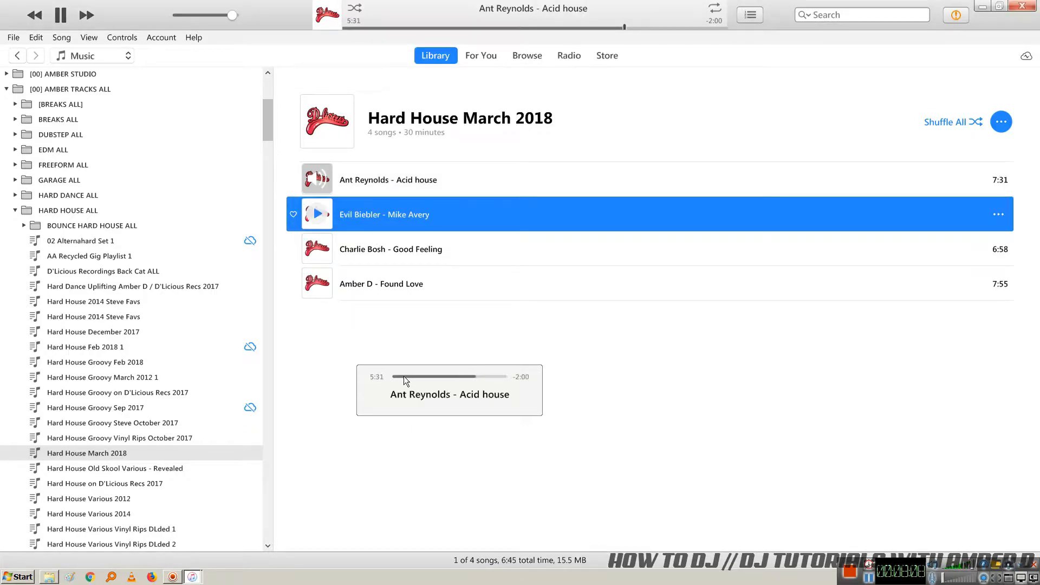
{"action": "left_click_drag", "start_coordinate": [404, 376], "coordinate": [416, 379]}
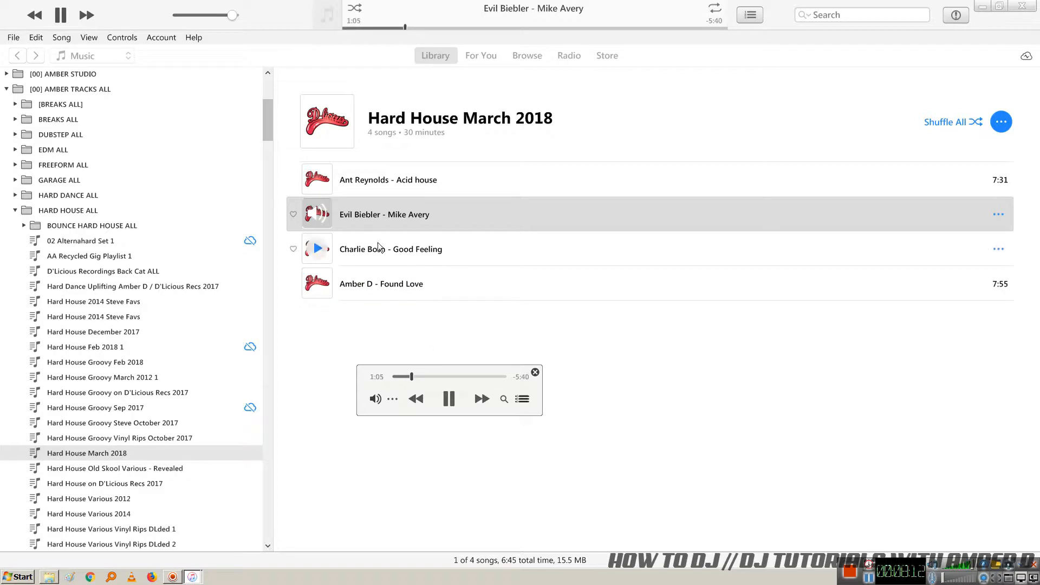
{"action": "left_click", "coordinate": [449, 399]}
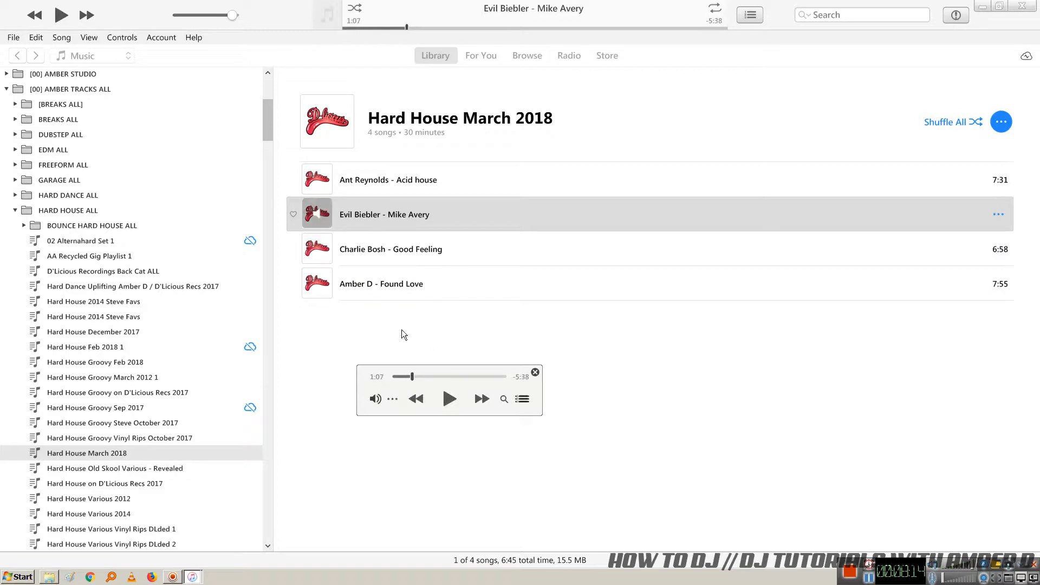
{"action": "left_click", "coordinate": [432, 179]}
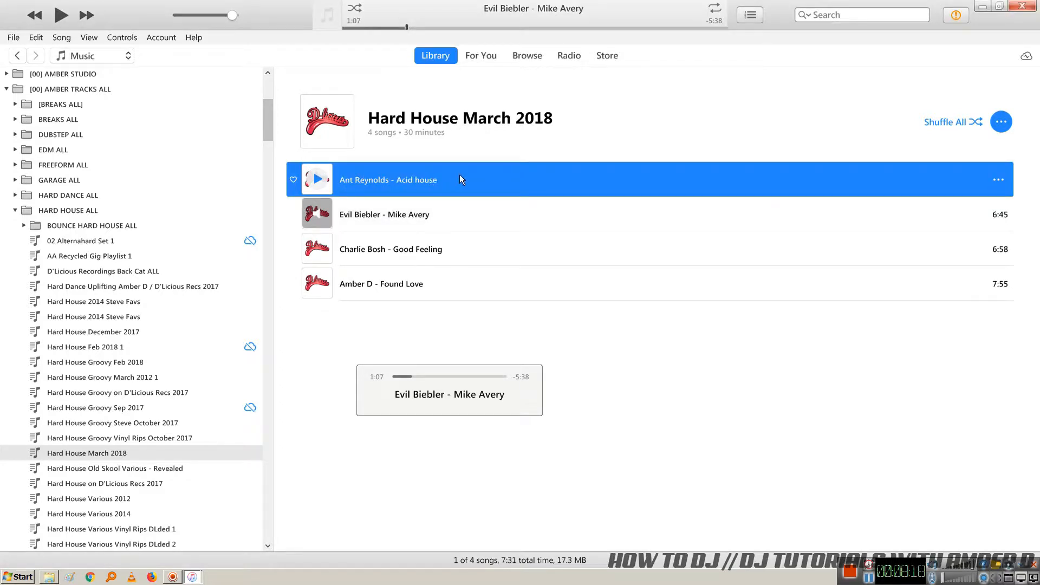
{"action": "left_click", "coordinate": [378, 214]}
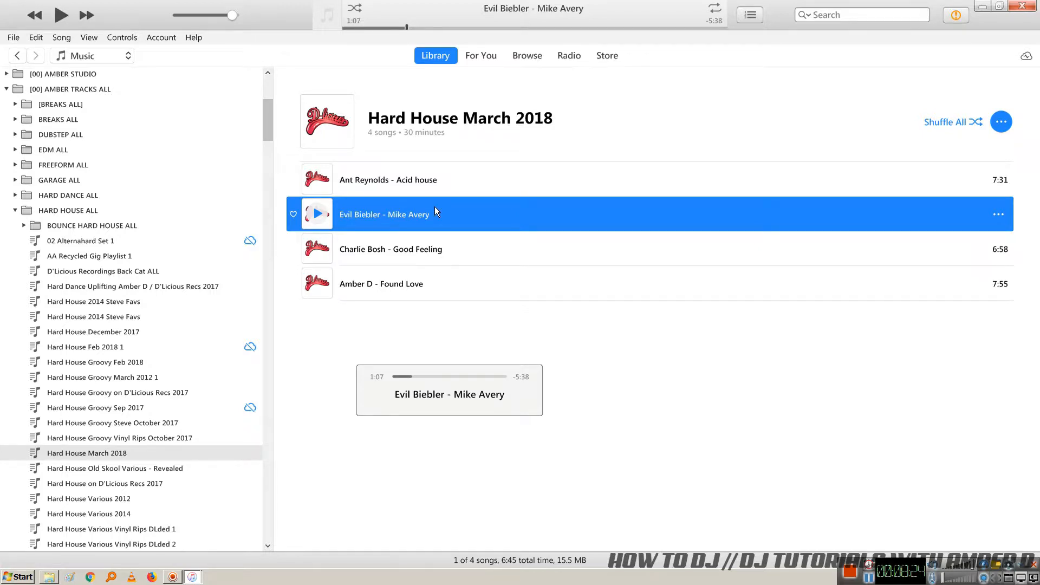
{"action": "left_click", "coordinate": [409, 175]}
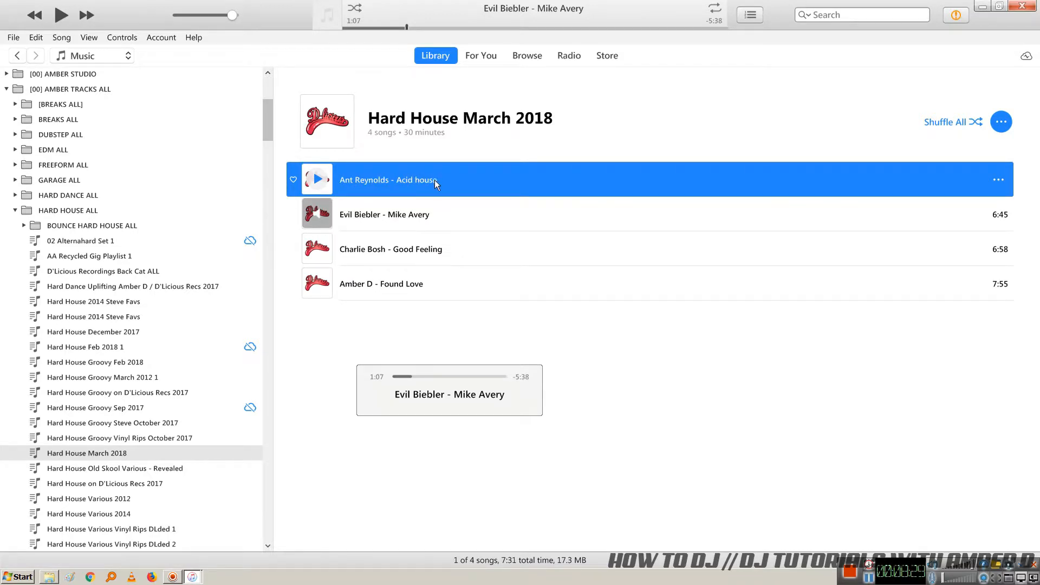
{"action": "mouse_move", "coordinate": [454, 381]}
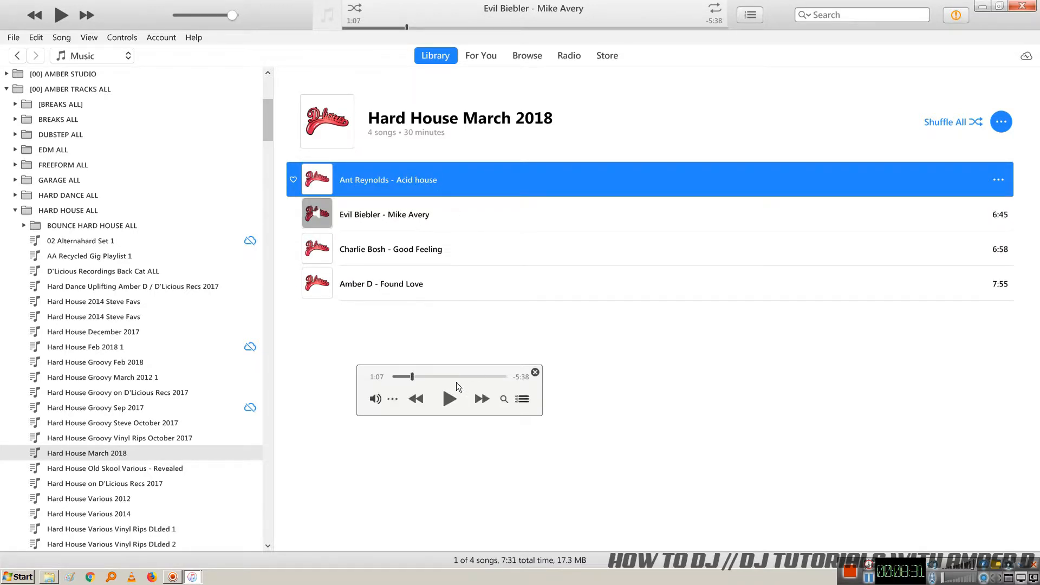
{"action": "mouse_move", "coordinate": [330, 223]}
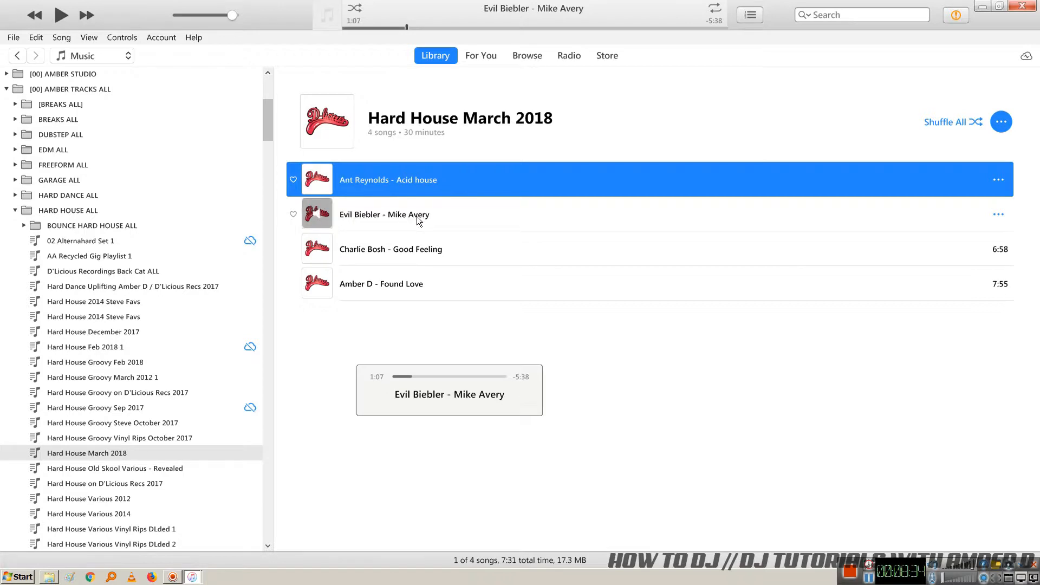
Step: Play Acid house from about 5:58, switch to the Evil Biebler track at about 0:53, and pause it
{"action": "mouse_move", "coordinate": [401, 171]}
{"action": "double_click", "coordinate": [419, 181]}
{"action": "left_click_drag", "start_coordinate": [459, 380], "coordinate": [482, 378]}
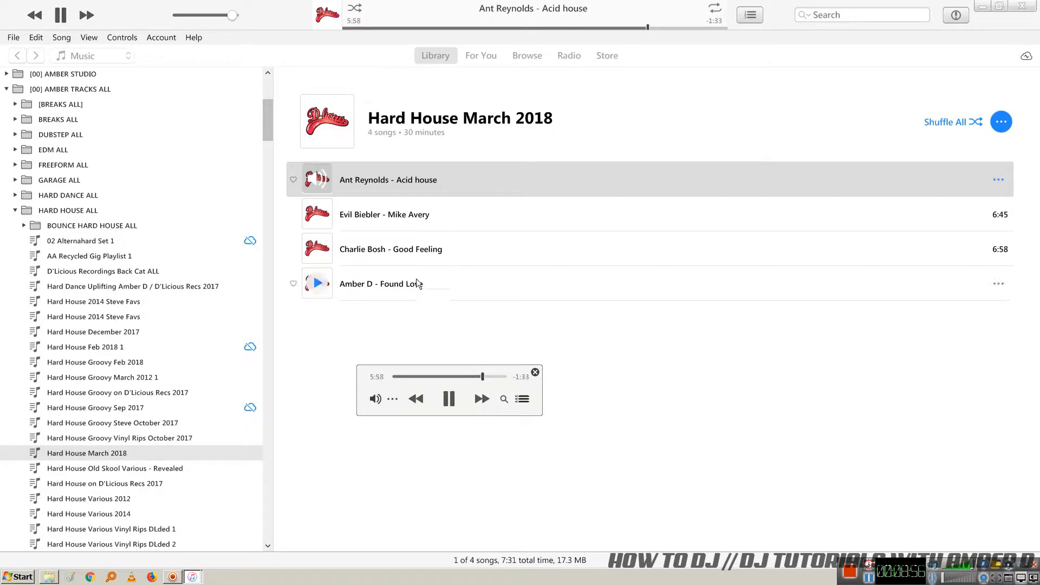
{"action": "left_click", "coordinate": [358, 215]}
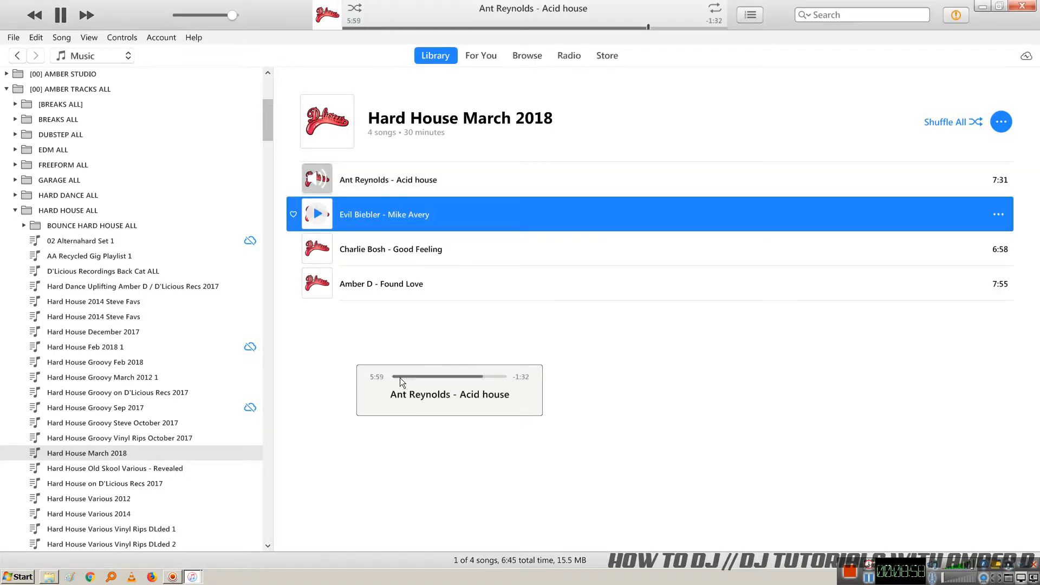
{"action": "left_click_drag", "start_coordinate": [399, 376], "coordinate": [407, 376]}
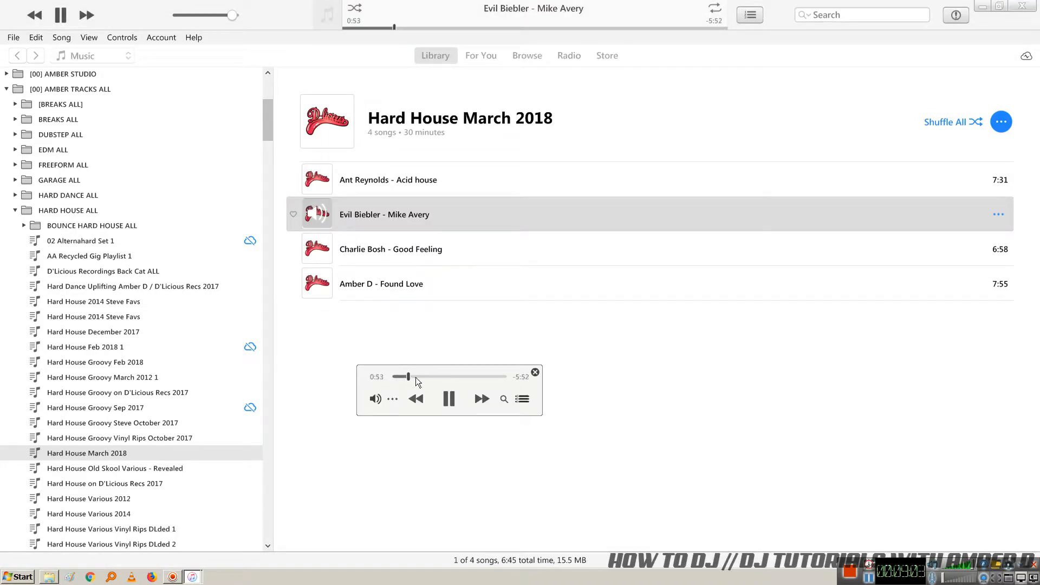
{"action": "left_click", "coordinate": [452, 398]}
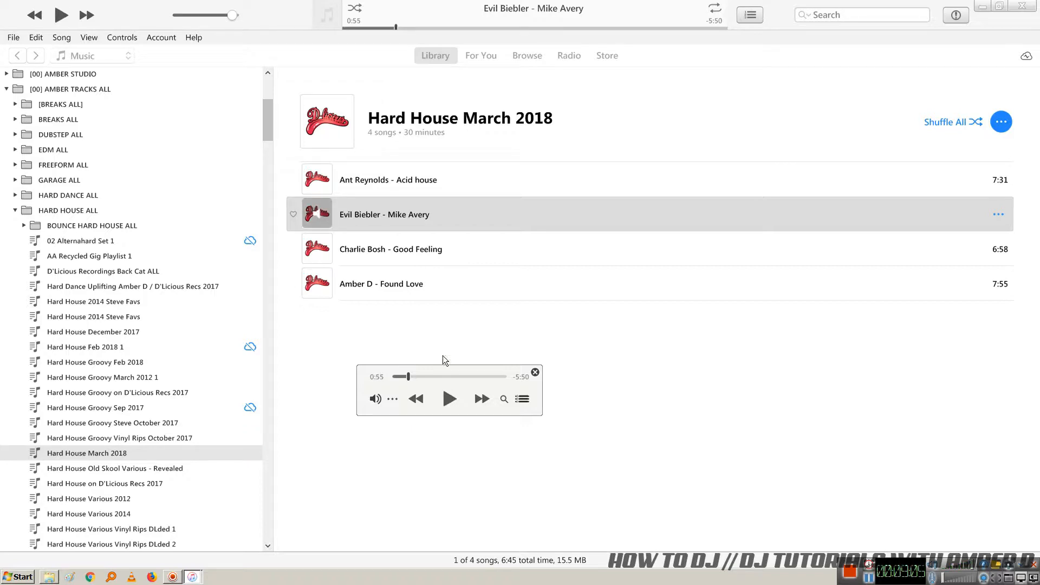
Step: Resume the Evil Biebler track, skip to about 4:11 and further towards its end, and pause it
{"action": "left_click", "coordinate": [386, 173]}
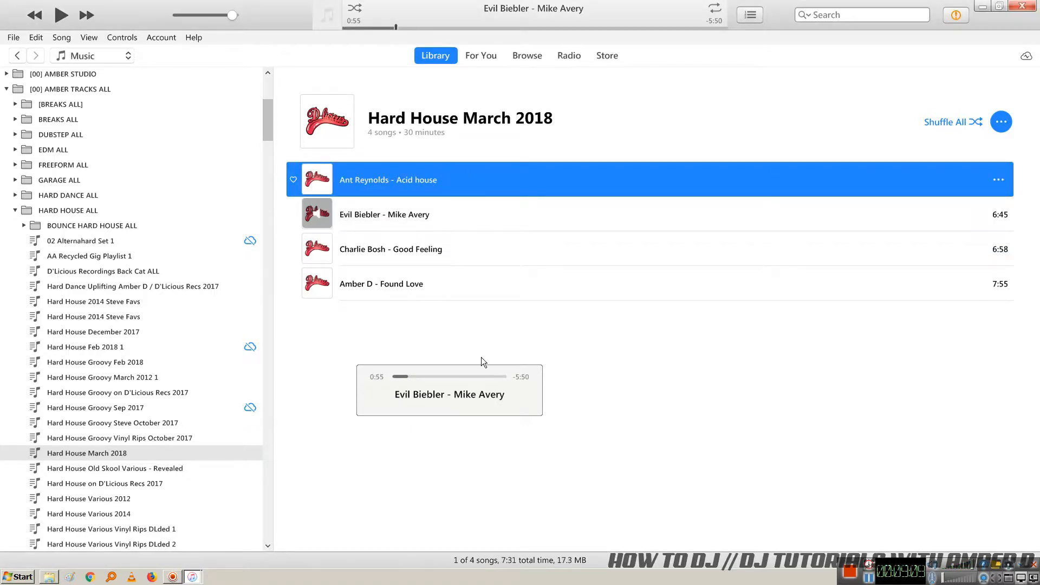
{"action": "left_click", "coordinate": [379, 214]}
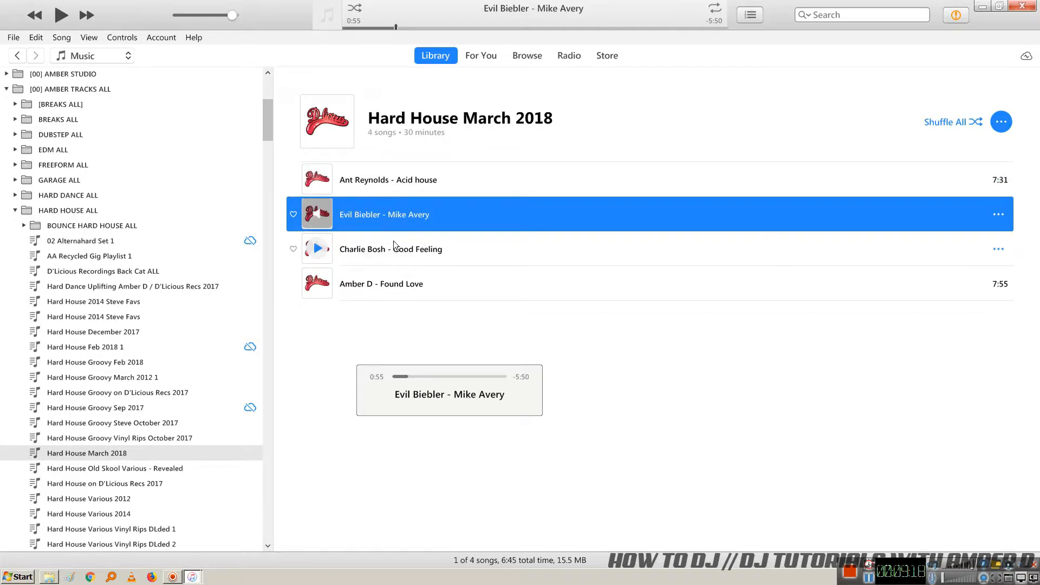
{"action": "left_click", "coordinate": [404, 214]}
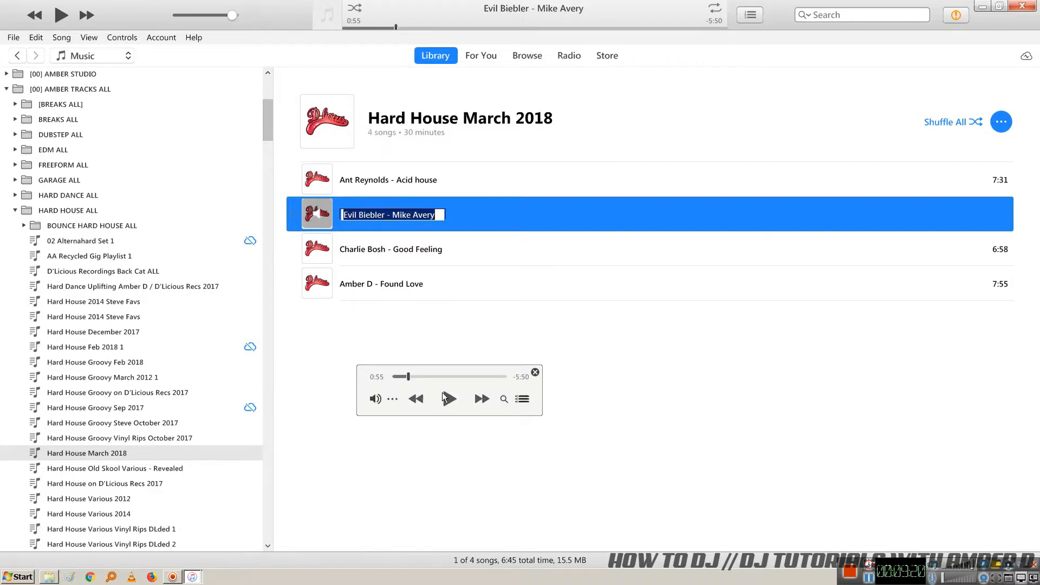
{"action": "left_click", "coordinate": [443, 397]}
{"action": "left_click", "coordinate": [431, 376]}
{"action": "left_click_drag", "start_coordinate": [431, 376], "coordinate": [473, 375]}
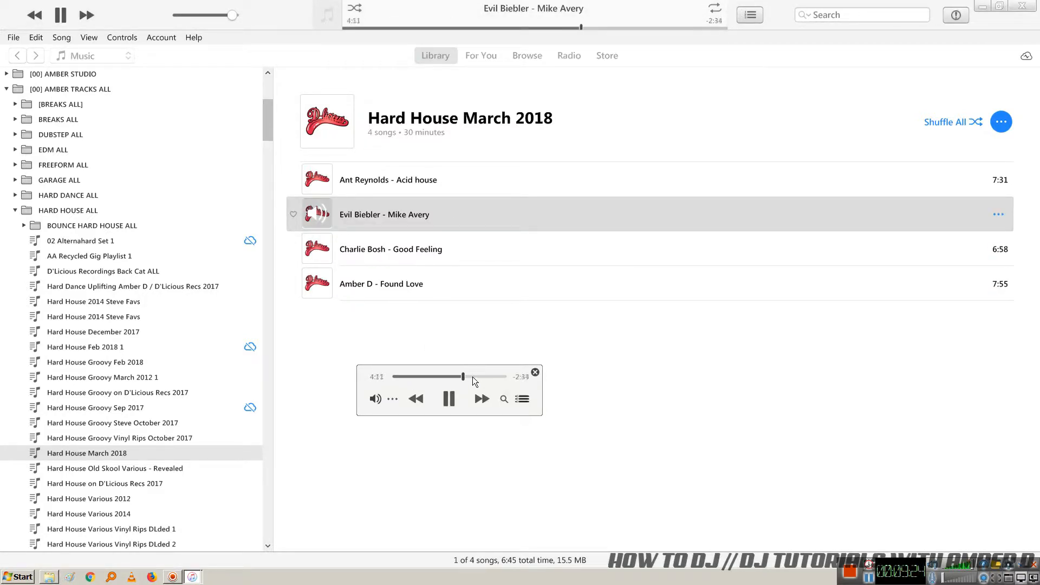
{"action": "left_click", "coordinate": [473, 377]}
{"action": "left_click_drag", "start_coordinate": [475, 378], "coordinate": [484, 379]}
{"action": "left_click", "coordinate": [448, 399]}
Step: Play the third track, Good Feeling, from about 0:53 and pause it
{"action": "double_click", "coordinate": [372, 249]}
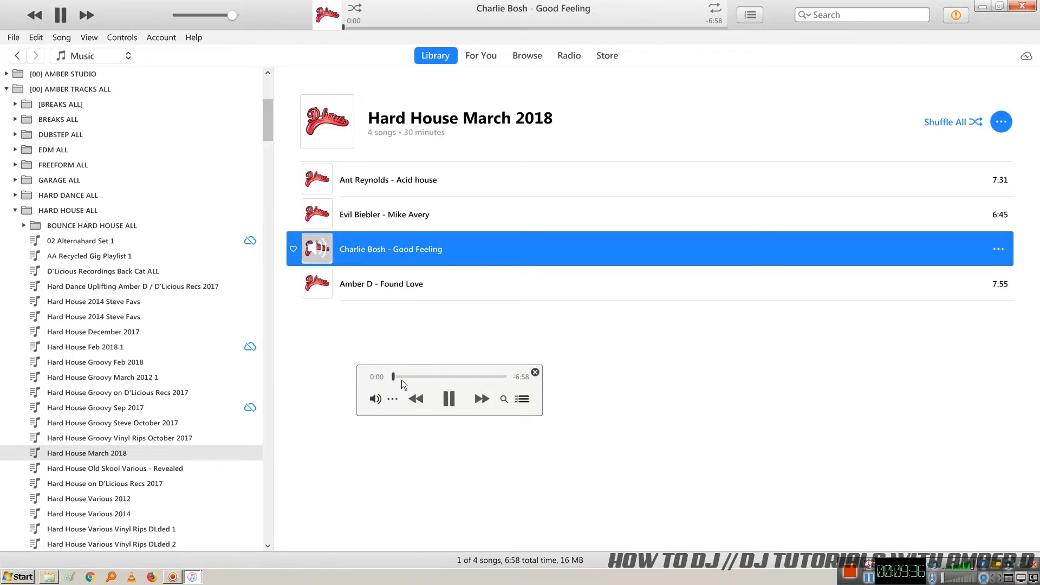
{"action": "left_click_drag", "start_coordinate": [402, 377], "coordinate": [409, 378]}
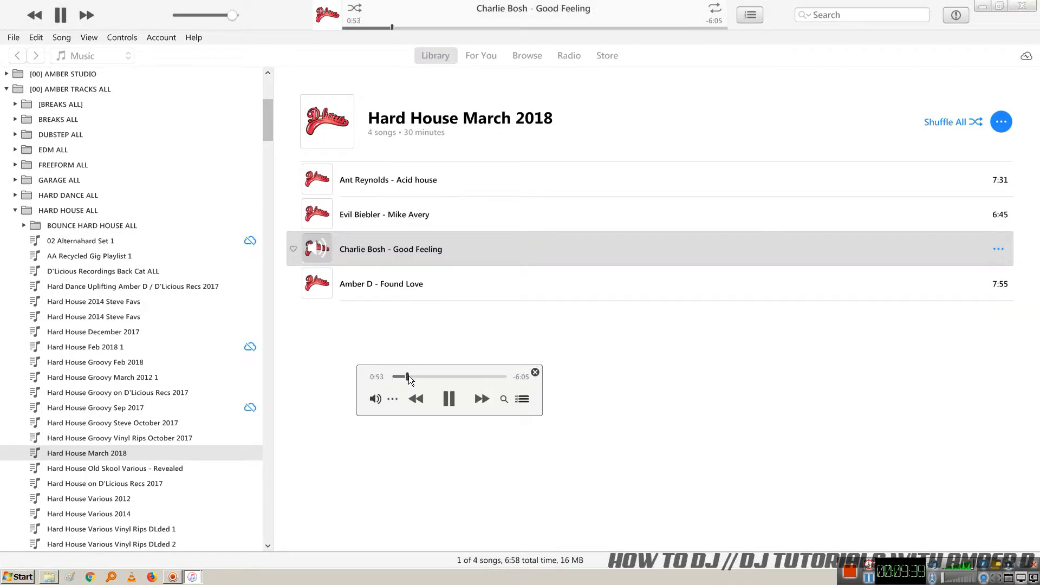
{"action": "left_click", "coordinate": [449, 399]}
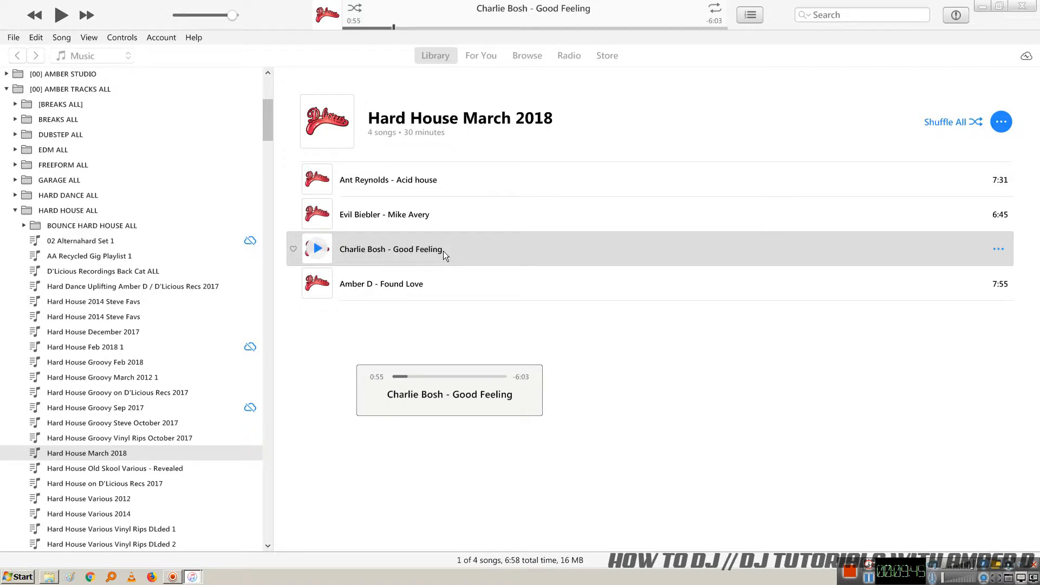
{"action": "left_click", "coordinate": [388, 216]}
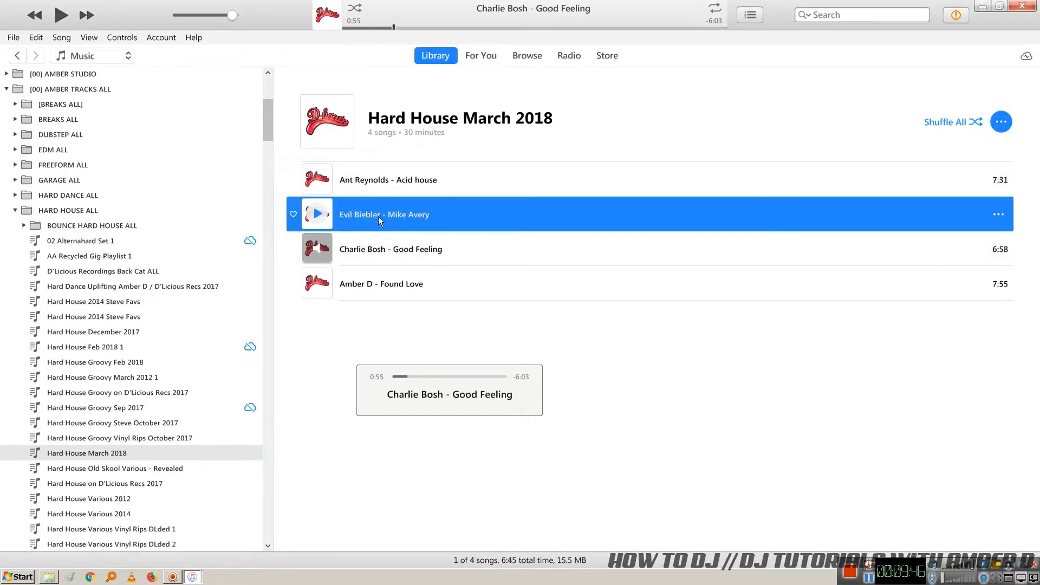
{"action": "mouse_move", "coordinate": [500, 379]}
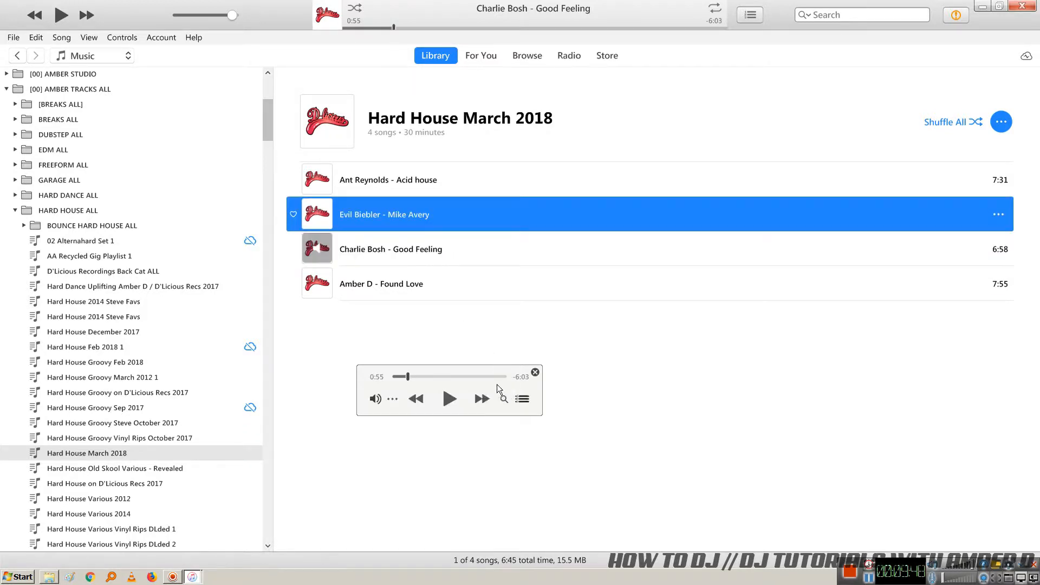
{"action": "left_click", "coordinate": [376, 243]}
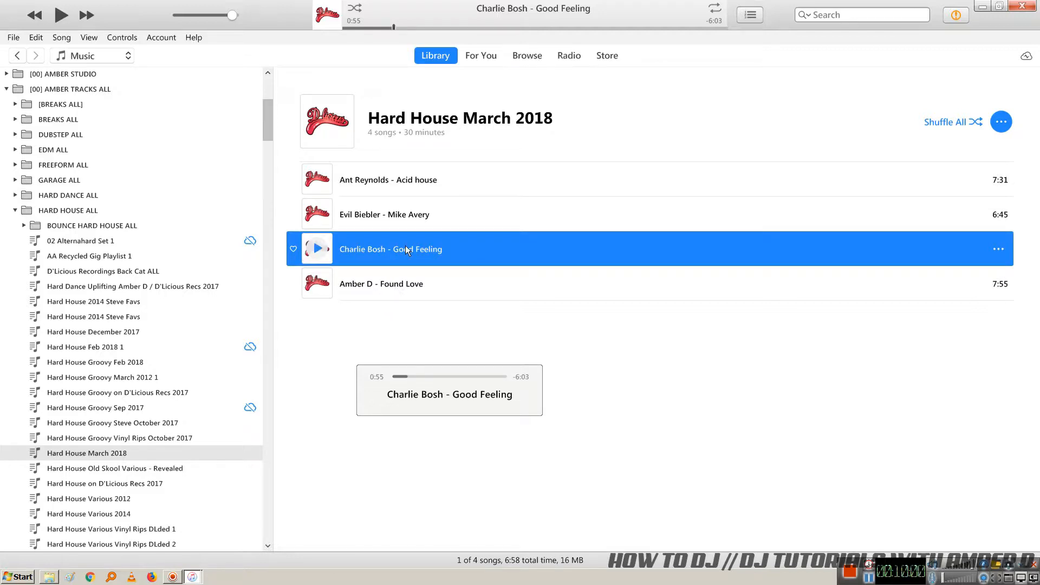
{"action": "left_click", "coordinate": [376, 202]}
{"action": "left_click", "coordinate": [382, 184]}
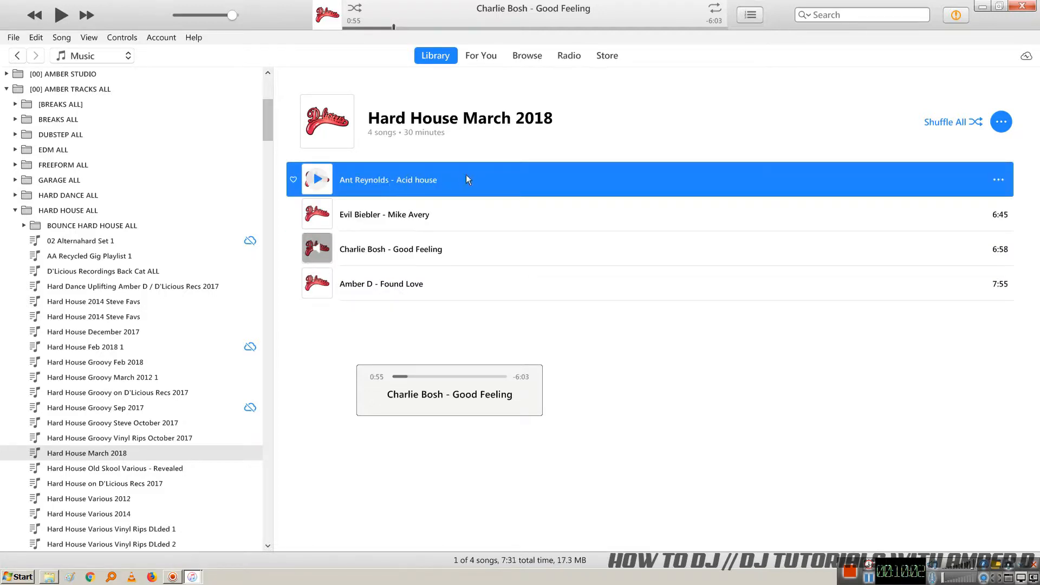
{"action": "left_click", "coordinate": [424, 212]}
{"action": "left_click", "coordinate": [430, 255]}
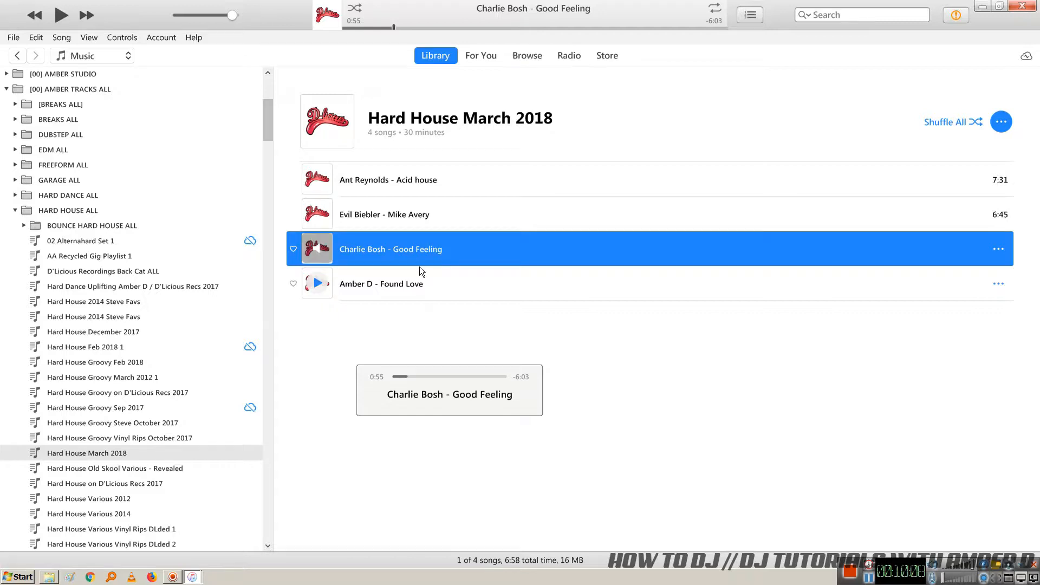
Step: Preview Good Feeling at about 5:58 and 6:18, switch to Found Love, skip it ahead to about 1:29, and pause
{"action": "double_click", "coordinate": [428, 242]}
{"action": "left_click_drag", "start_coordinate": [430, 376], "coordinate": [489, 376]}
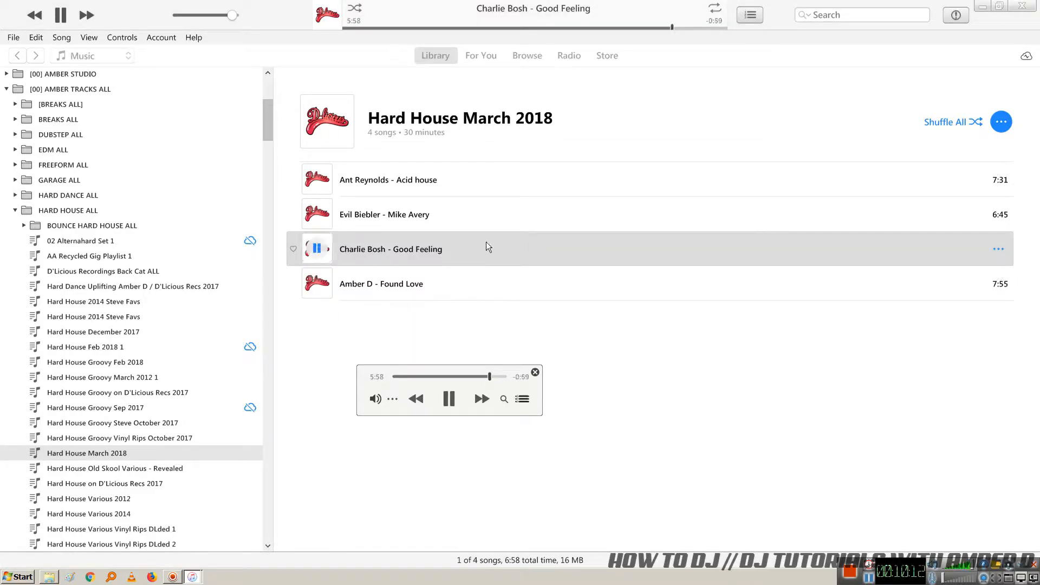
{"action": "left_click_drag", "start_coordinate": [488, 377], "coordinate": [490, 377]}
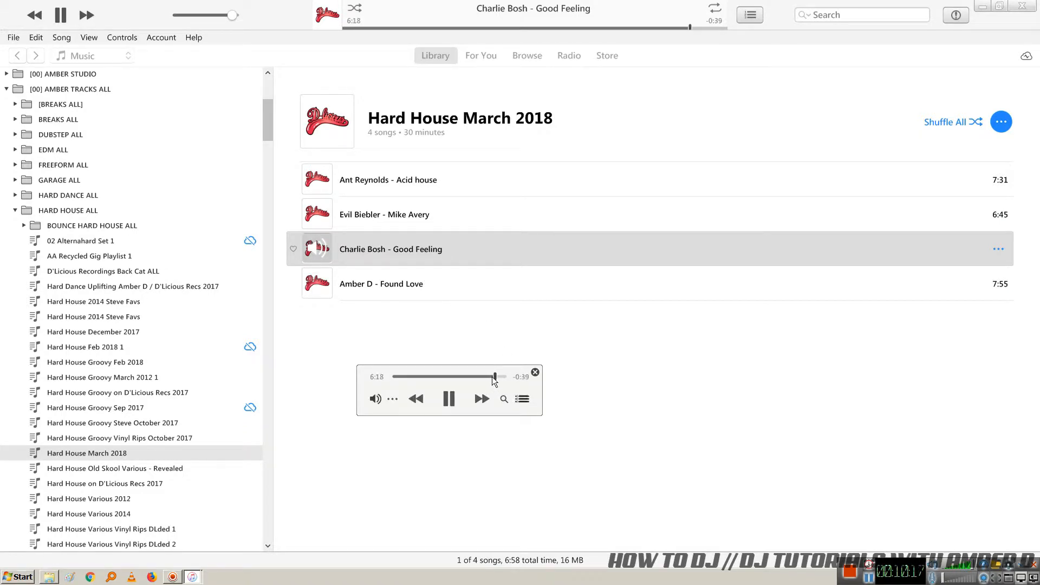
{"action": "double_click", "coordinate": [383, 298]}
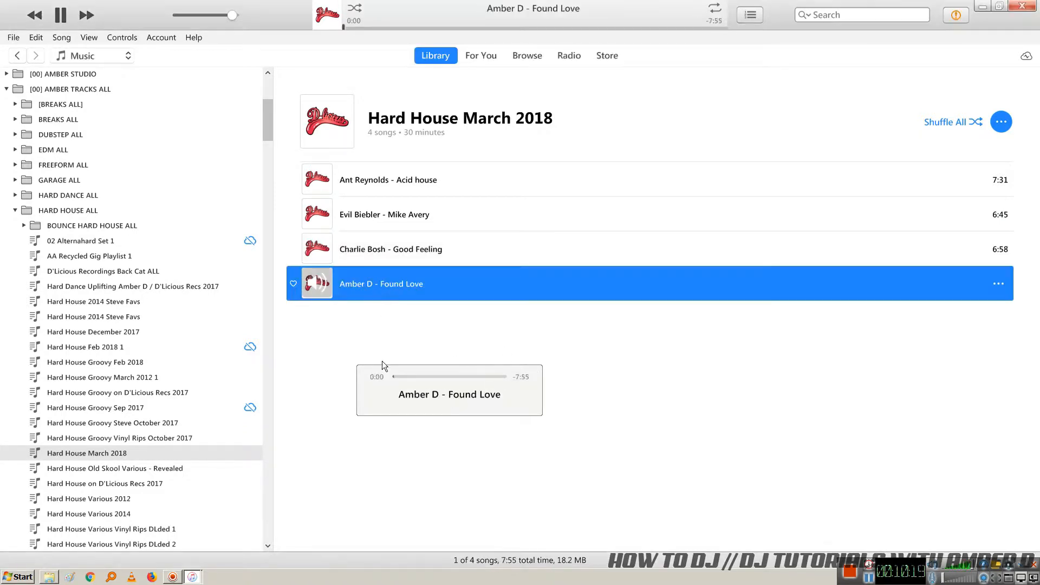
{"action": "left_click", "coordinate": [401, 377]}
{"action": "scroll", "coordinate": [402, 379], "scroll_direction": "up", "scroll_amount": 5}
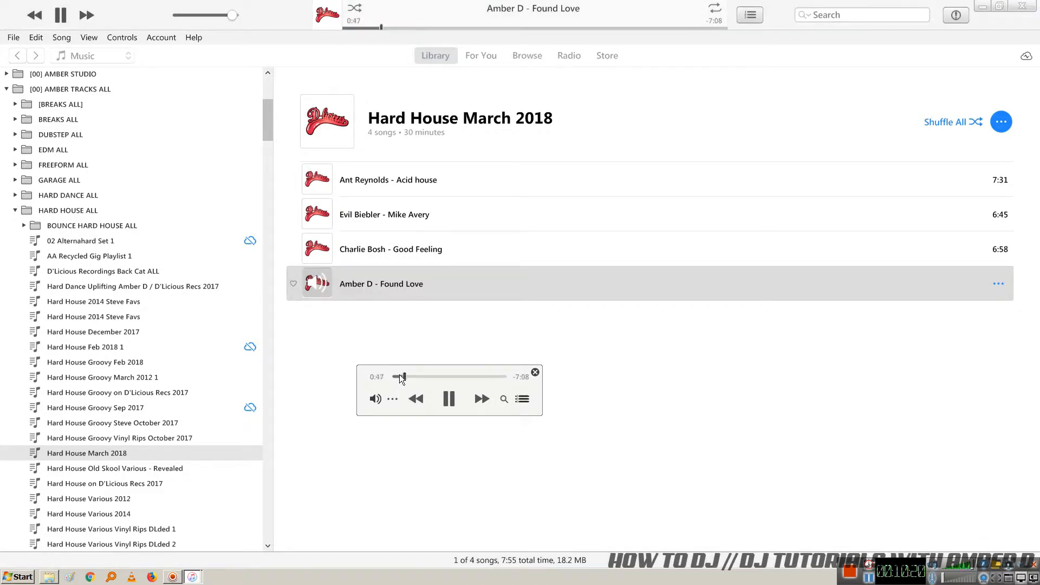
{"action": "scroll", "coordinate": [402, 379], "scroll_direction": "up", "scroll_amount": 2}
{"action": "left_click", "coordinate": [448, 399]}
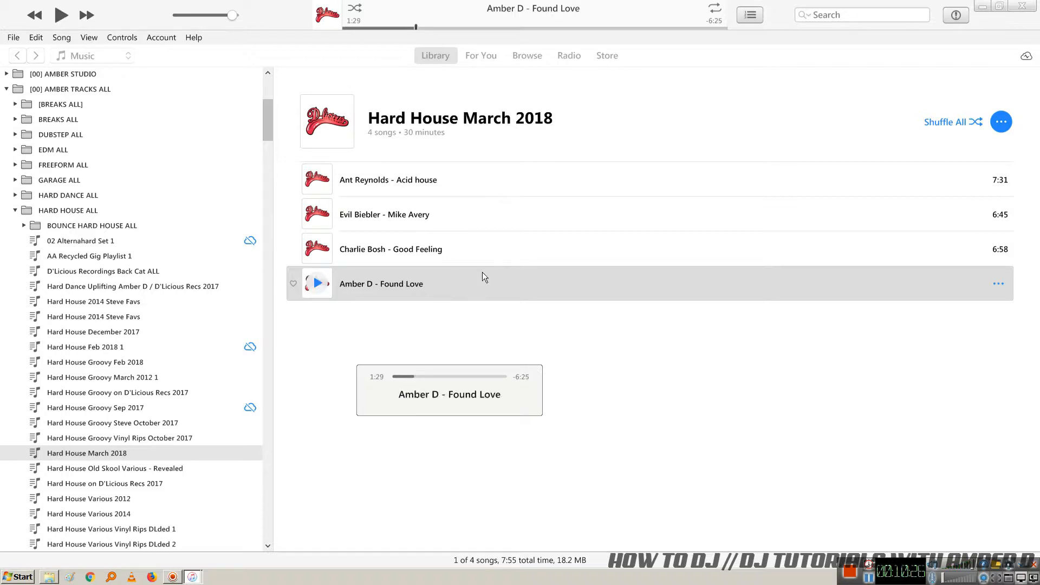
Step: Select the four tracks one after another in set order, from Acid house to Found Love
{"action": "left_click", "coordinate": [375, 253]}
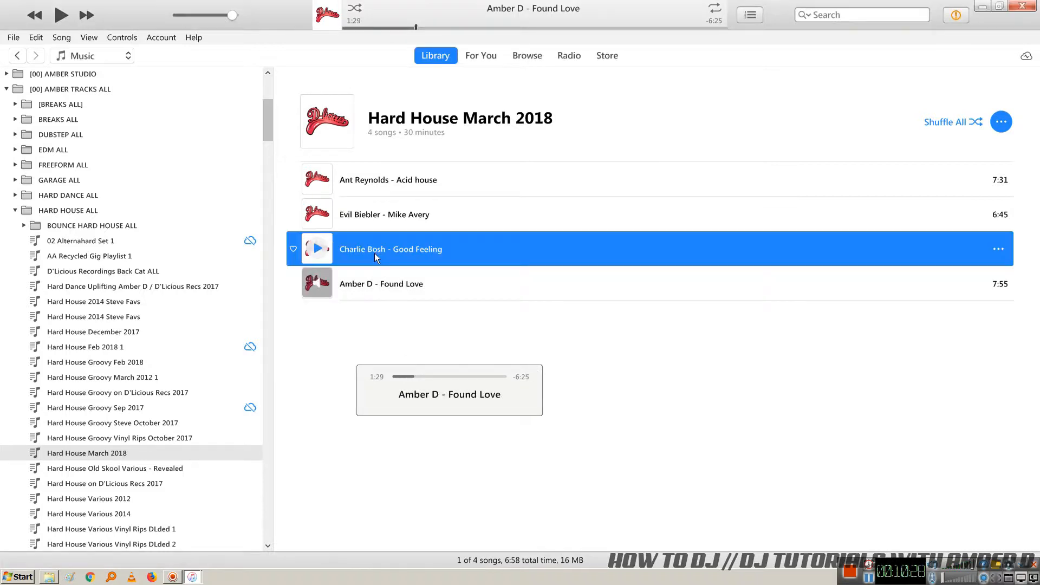
{"action": "left_click", "coordinate": [438, 283]}
{"action": "left_click", "coordinate": [474, 173]}
{"action": "left_click", "coordinate": [475, 212]}
{"action": "left_click", "coordinate": [473, 251]}
{"action": "left_click", "coordinate": [474, 284]}
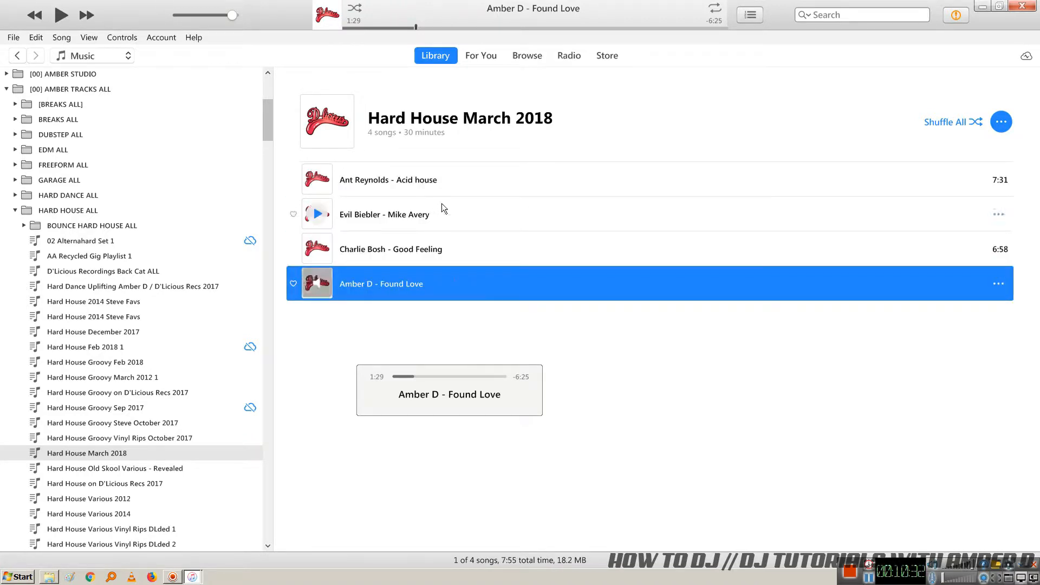
Step: Go through the Hard House March 2018 set order twice, selecting each track from Acid house down to Found Love
{"action": "left_click", "coordinate": [485, 180]}
{"action": "left_click", "coordinate": [471, 213]}
{"action": "left_click", "coordinate": [476, 249]}
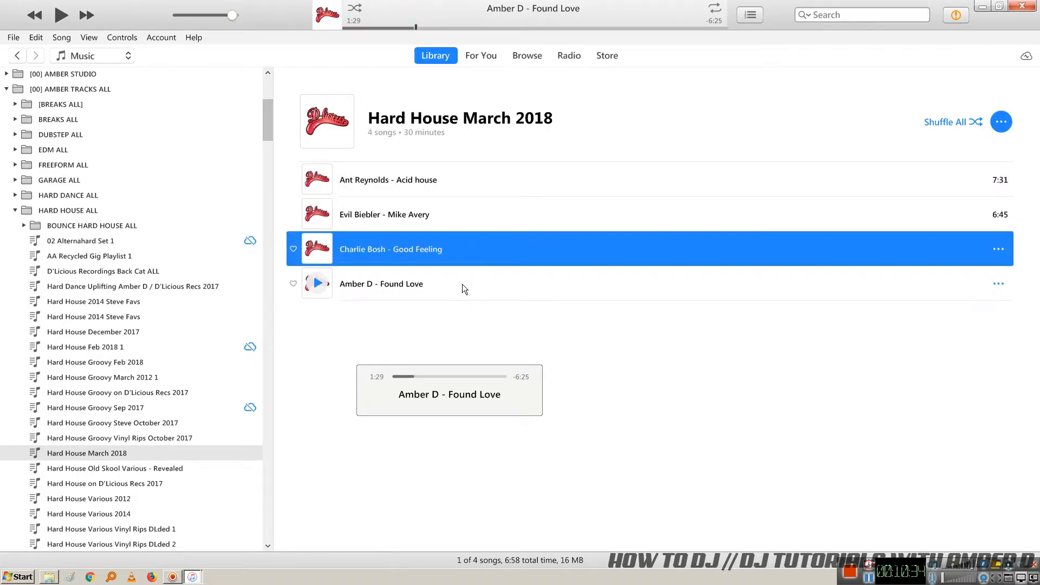
{"action": "left_click", "coordinate": [462, 283]}
{"action": "left_click", "coordinate": [478, 174]}
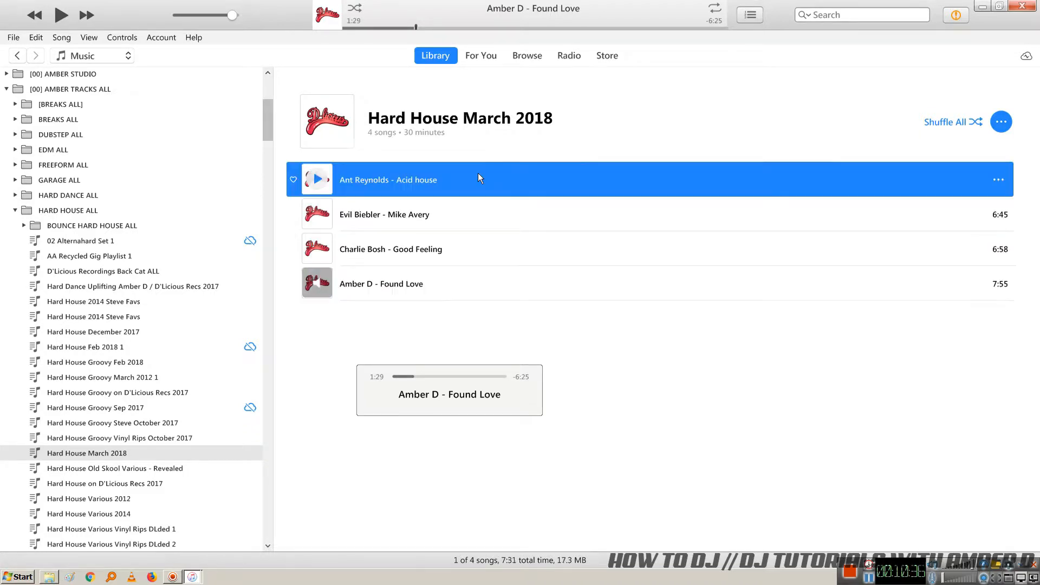
{"action": "left_click", "coordinate": [481, 214]}
{"action": "left_click", "coordinate": [483, 251]}
{"action": "left_click", "coordinate": [487, 273]}
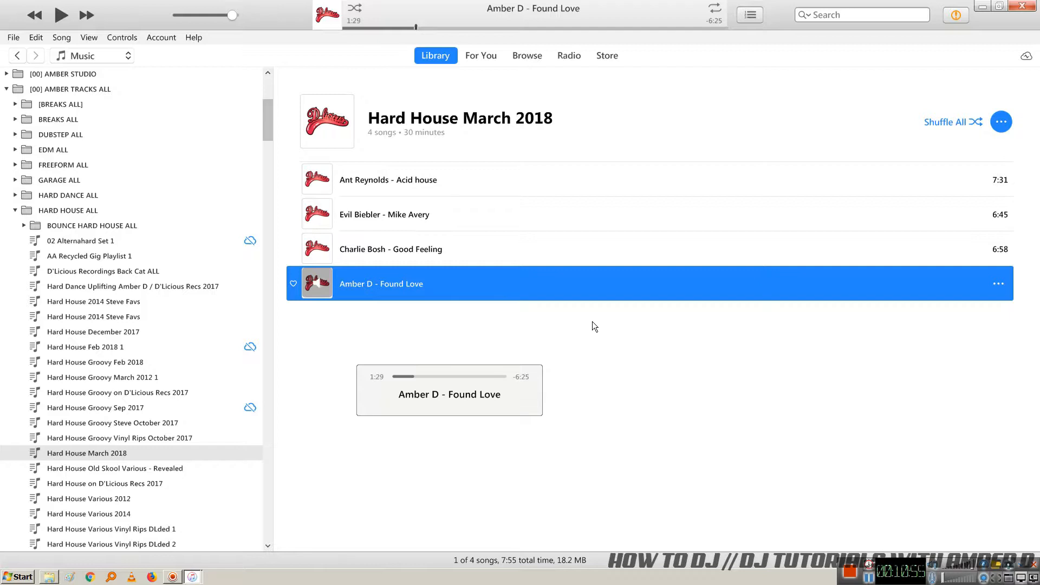
Step: Run through the four-track order two more times, selecting Acid house, Evil Biebler, Good Feeling and Found Love in turn
{"action": "left_click", "coordinate": [447, 178]}
{"action": "left_click", "coordinate": [449, 212]}
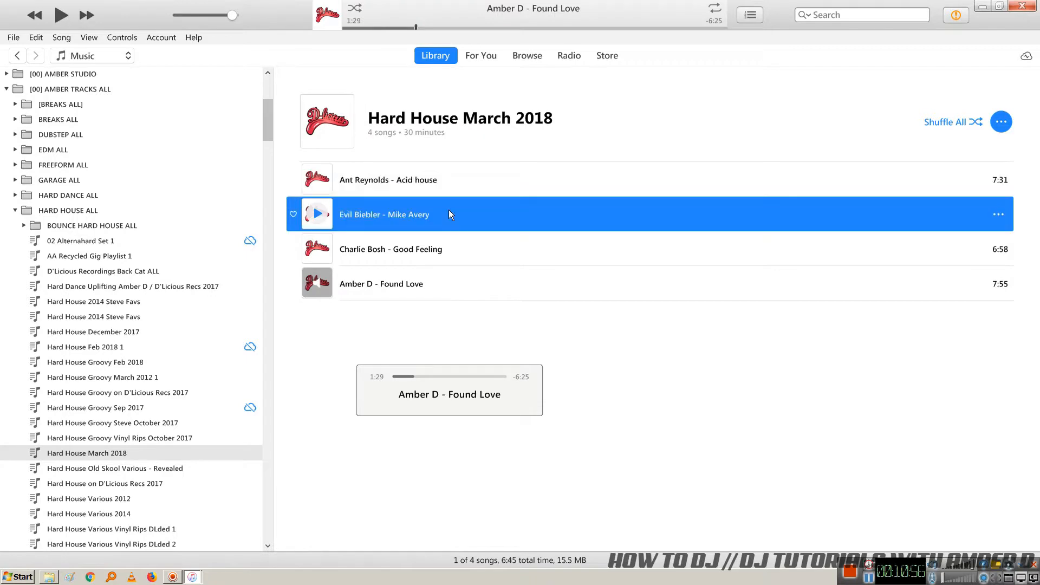
{"action": "left_click", "coordinate": [469, 239]}
{"action": "left_click", "coordinate": [472, 291]}
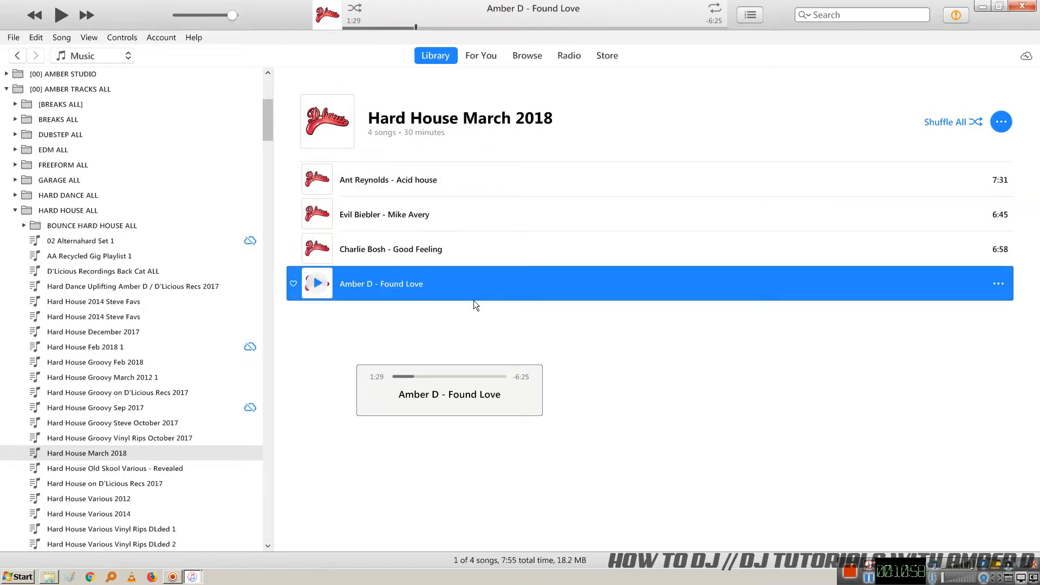
{"action": "left_click", "coordinate": [468, 181]}
{"action": "left_click", "coordinate": [467, 214]}
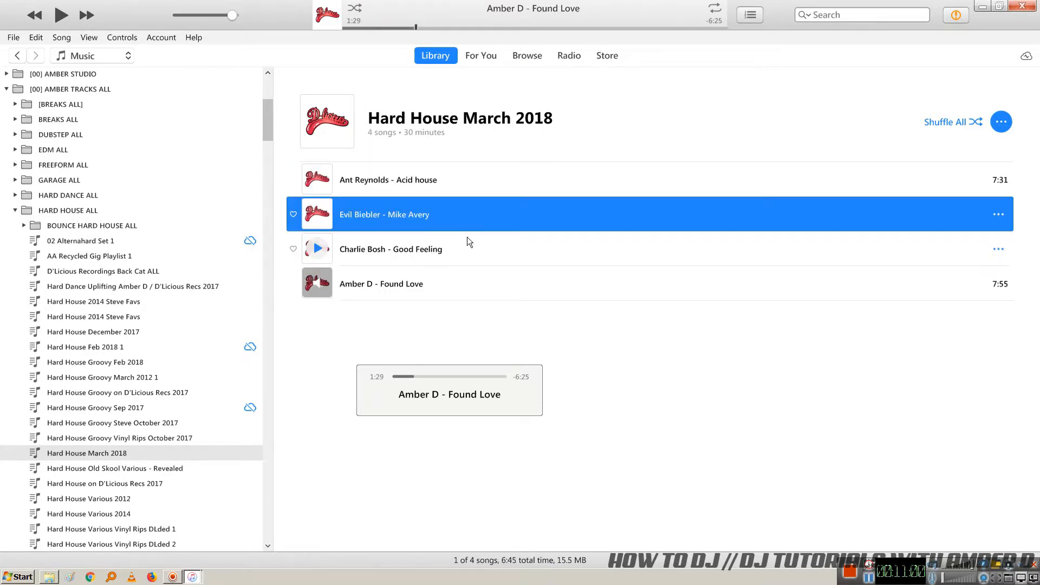
{"action": "left_click", "coordinate": [467, 251]}
{"action": "left_click", "coordinate": [471, 286]}
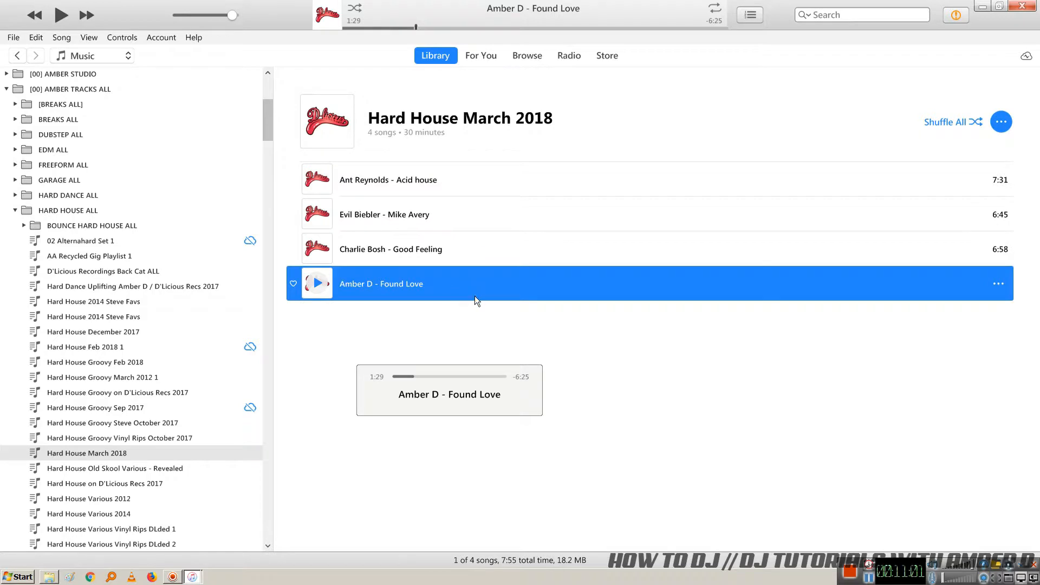
Step: Compare the last three tracks by selecting them out of order, and then in sequence from Evil Biebler to Found Love
{"action": "left_click", "coordinate": [463, 212]}
{"action": "left_click", "coordinate": [455, 273]}
{"action": "left_click", "coordinate": [458, 250]}
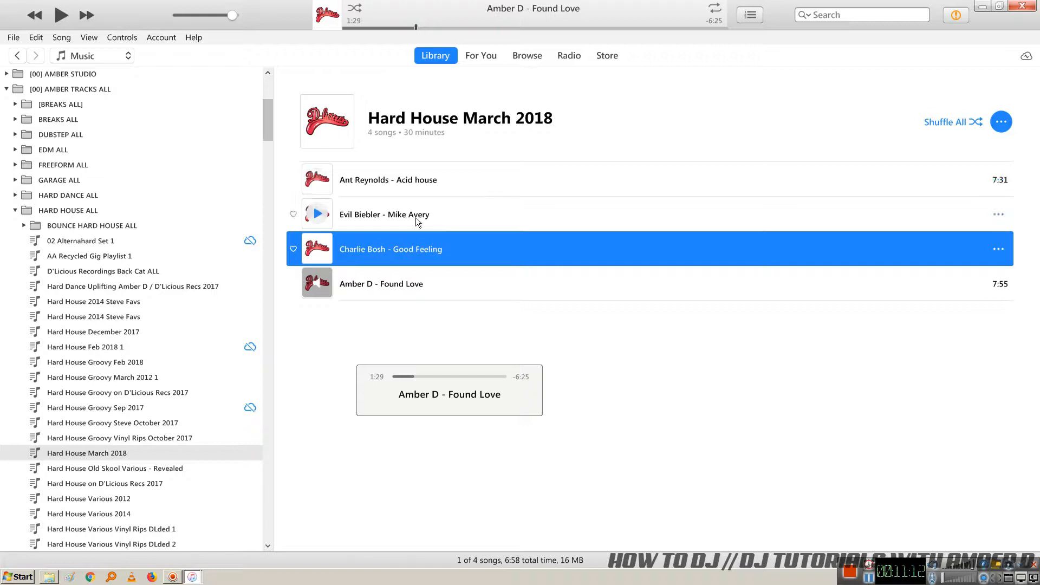
{"action": "left_click", "coordinate": [308, 216]}
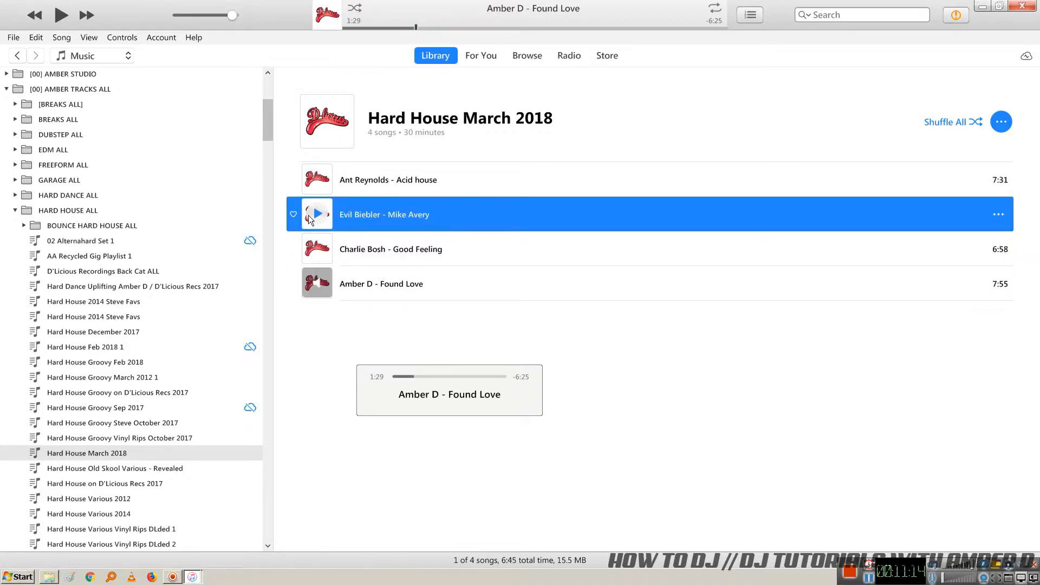
{"action": "left_click", "coordinate": [452, 246]}
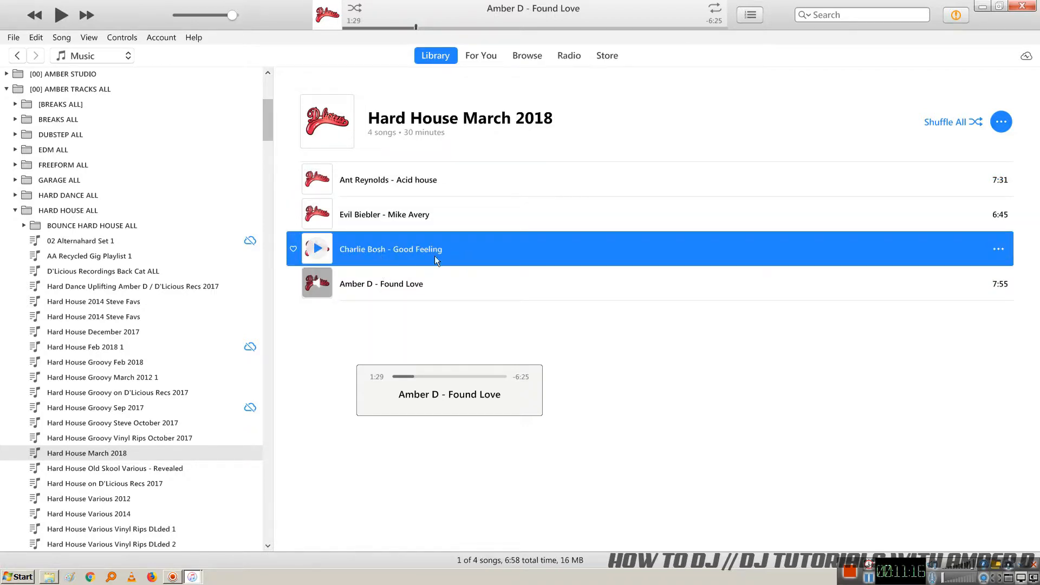
{"action": "left_click", "coordinate": [446, 283]}
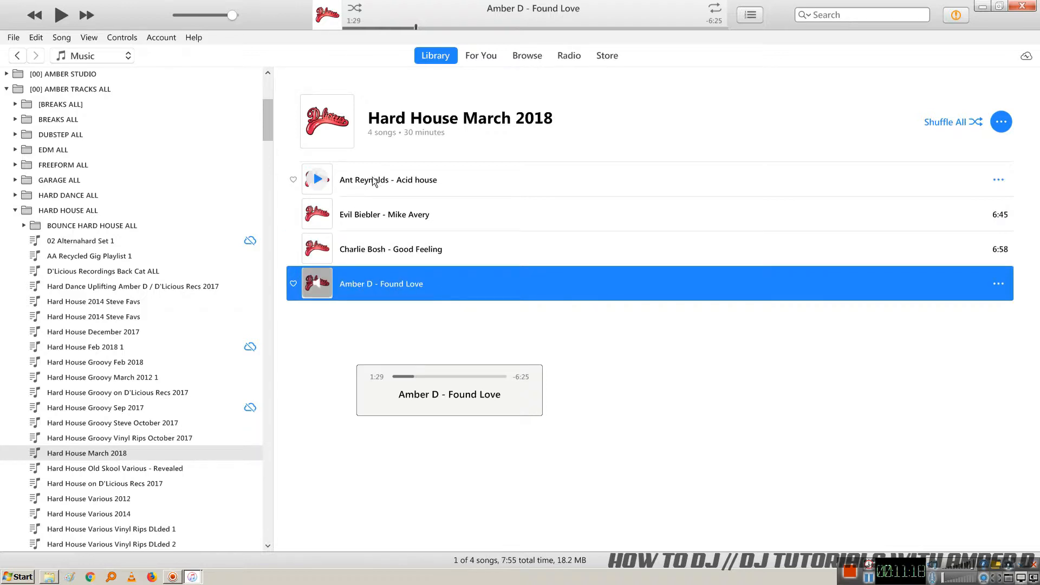
Step: Select the four tracks once more in set order, from Acid house to Found Love, and clear the selection
{"action": "left_click", "coordinate": [496, 181]}
{"action": "left_click", "coordinate": [485, 214]}
{"action": "left_click", "coordinate": [490, 250]}
{"action": "left_click", "coordinate": [482, 287]}
{"action": "left_click", "coordinate": [655, 345]}
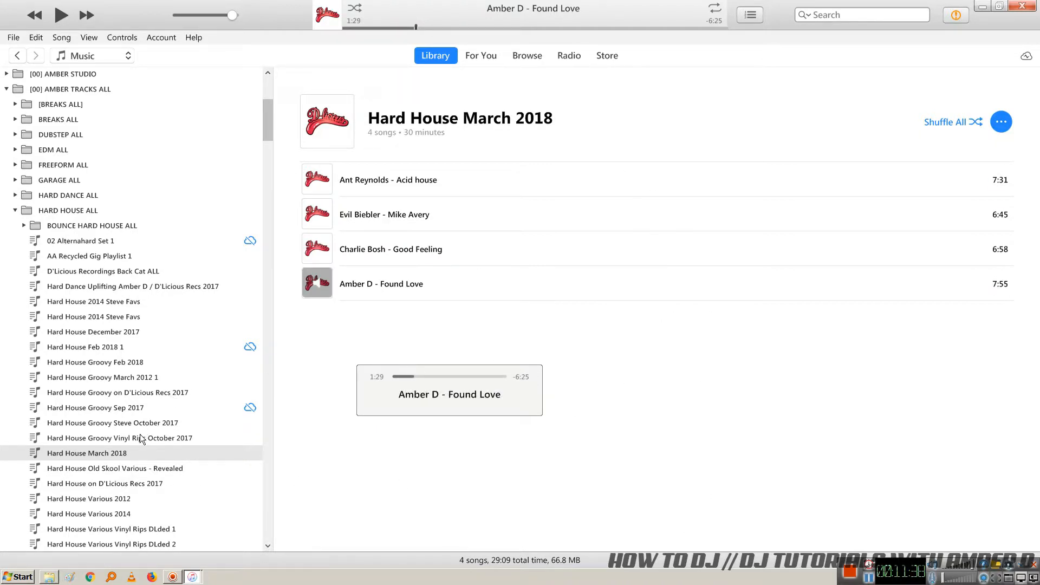
Step: View the Hard House Groovy Vinyl Rips October 2017, Groovy Steve October 2017 and Groovy March 2012 1 playlists
{"action": "left_click", "coordinate": [131, 440]}
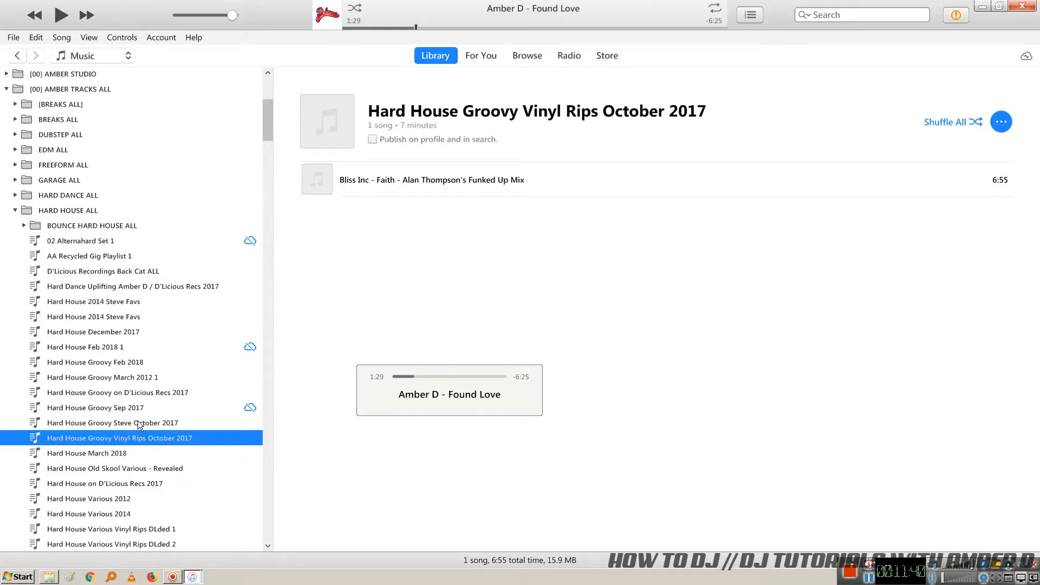
{"action": "left_click", "coordinate": [137, 421]}
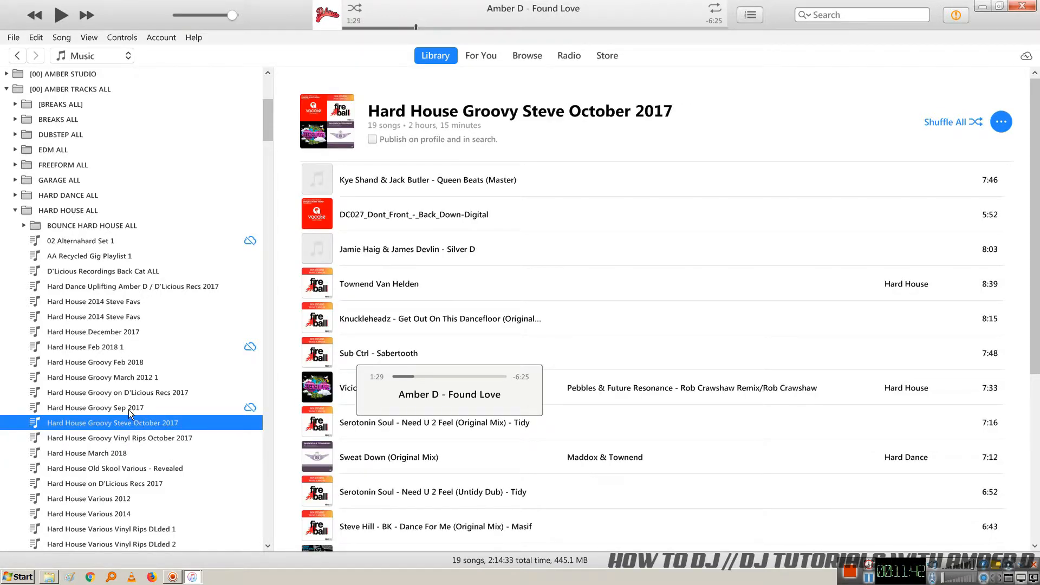
{"action": "scroll", "coordinate": [647, 337], "scroll_direction": "down", "scroll_amount": 5}
{"action": "scroll", "coordinate": [629, 400], "scroll_direction": "up", "scroll_amount": 4}
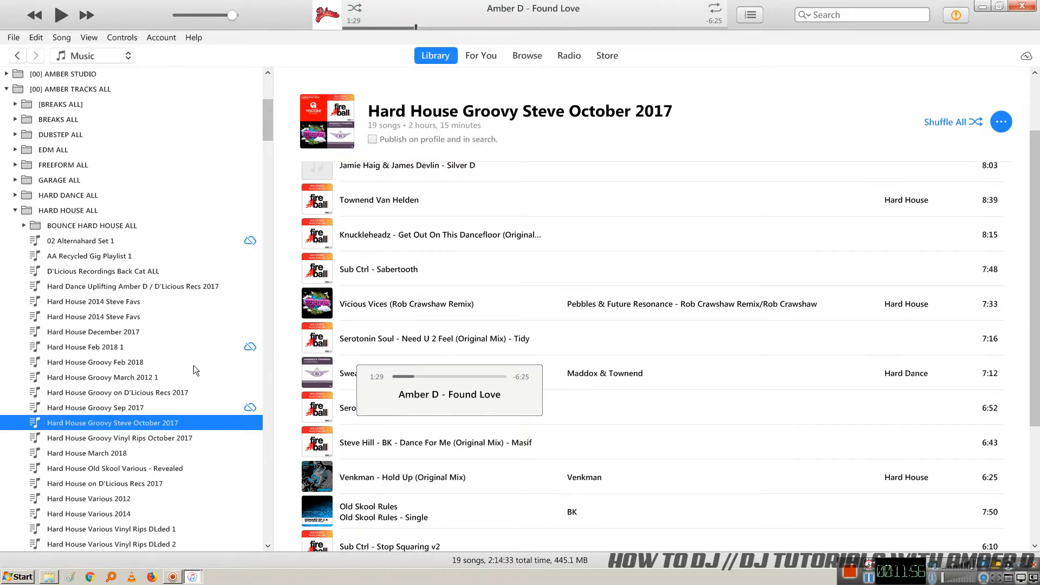
{"action": "left_click", "coordinate": [130, 376]}
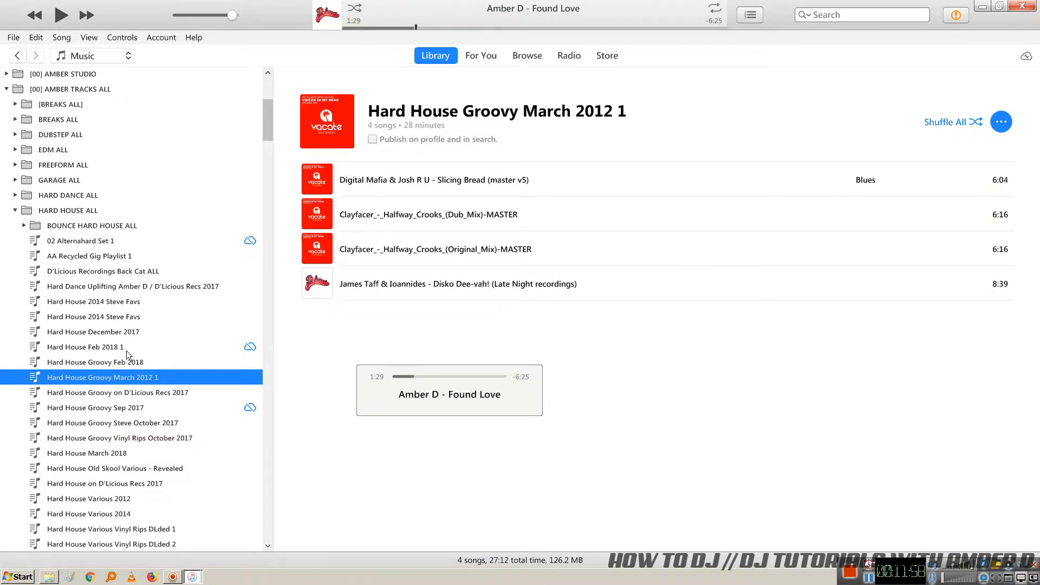
Step: Open the Hard House Feb 2018 1 playlist and select its opening track and its closing tracks, ending on Dirtiest Freak
{"action": "left_click", "coordinate": [111, 350]}
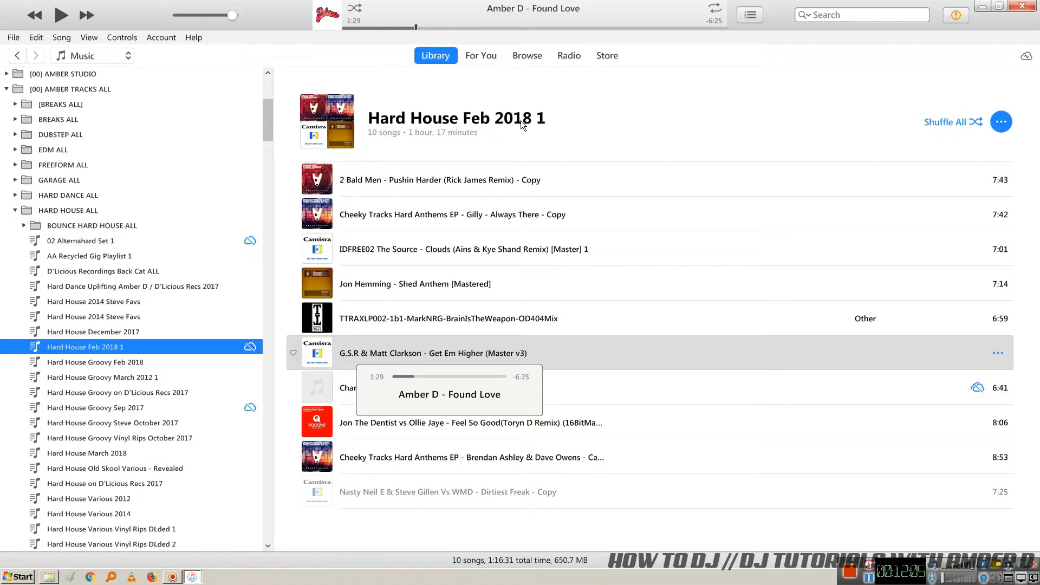
{"action": "left_click", "coordinate": [395, 178]}
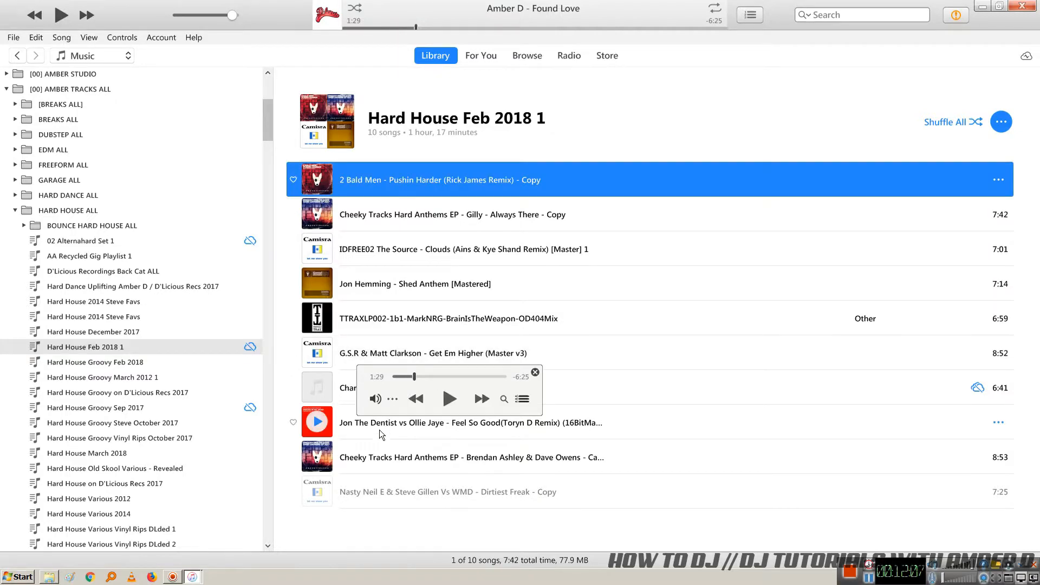
{"action": "left_click", "coordinate": [393, 495]}
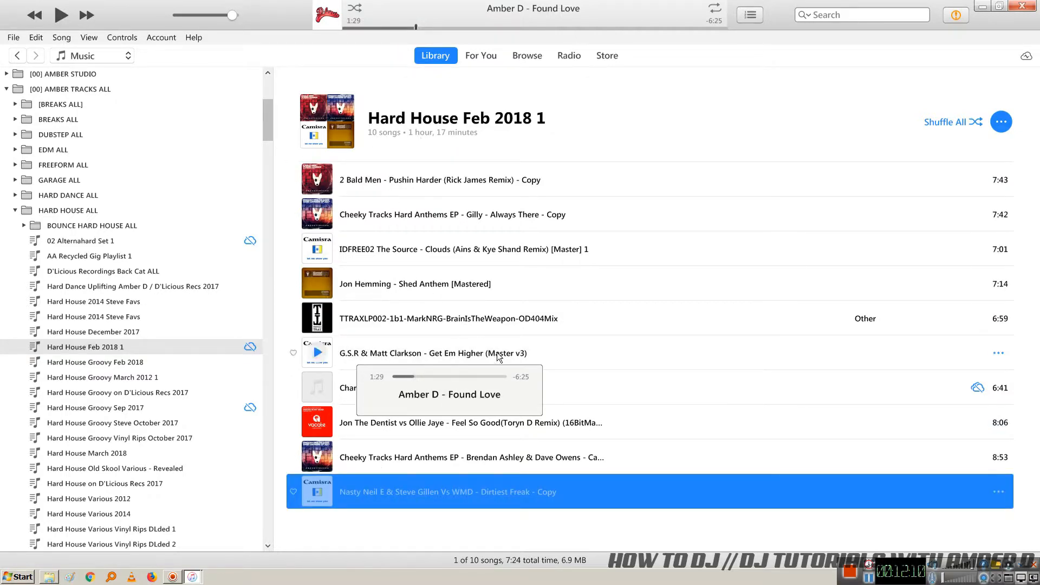
{"action": "left_click", "coordinate": [611, 467]}
{"action": "left_click", "coordinate": [622, 426]}
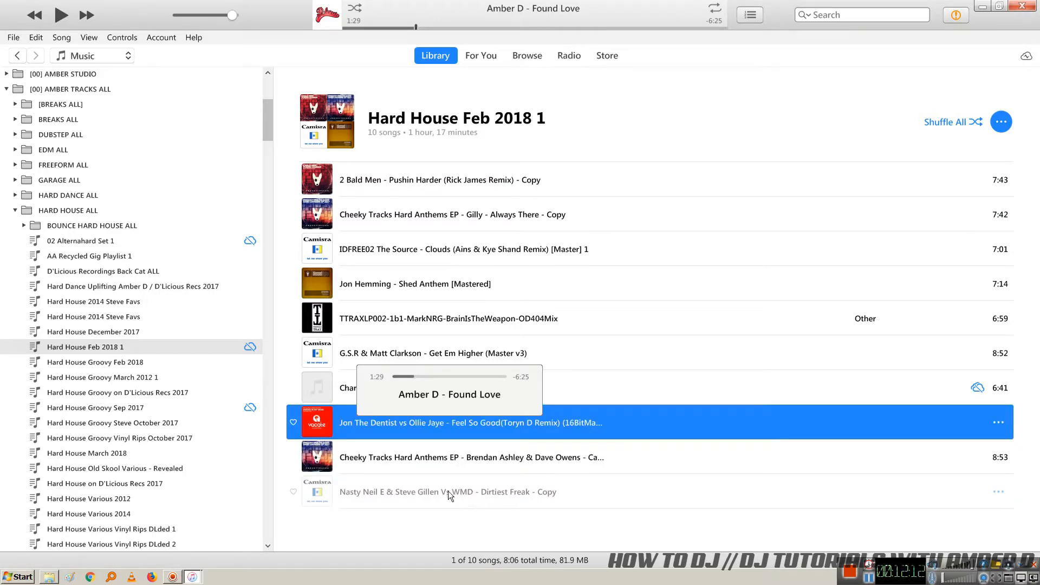
{"action": "left_click", "coordinate": [496, 496]}
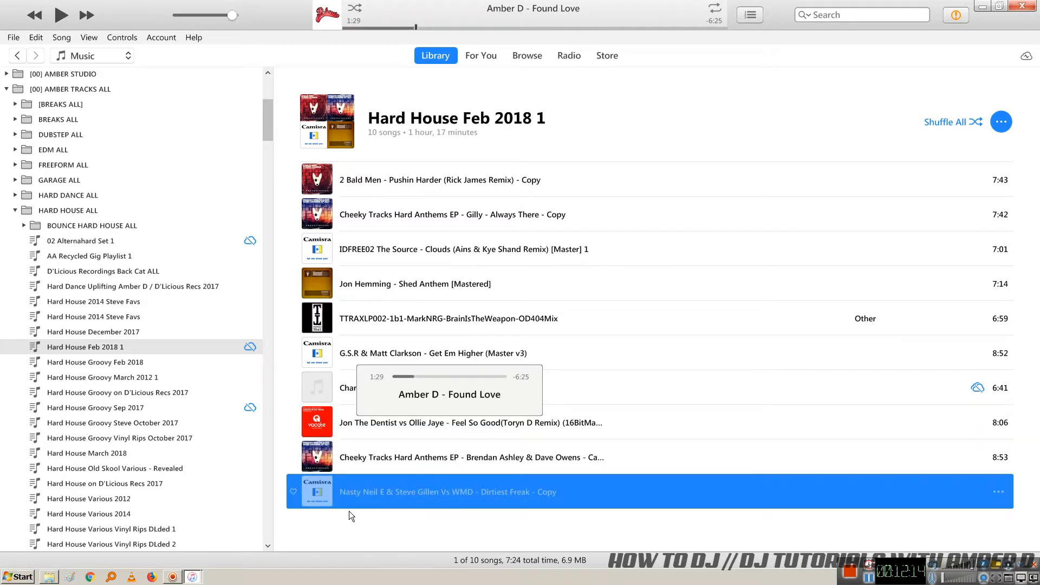
{"action": "left_click", "coordinate": [372, 457]}
{"action": "left_click", "coordinate": [370, 494]}
Step: Go down the Hard House Feb 2018 1 running order, selecting tracks from Pushin Harder to Dirtiest Freak
{"action": "left_click", "coordinate": [462, 170]}
{"action": "left_click", "coordinate": [450, 210]}
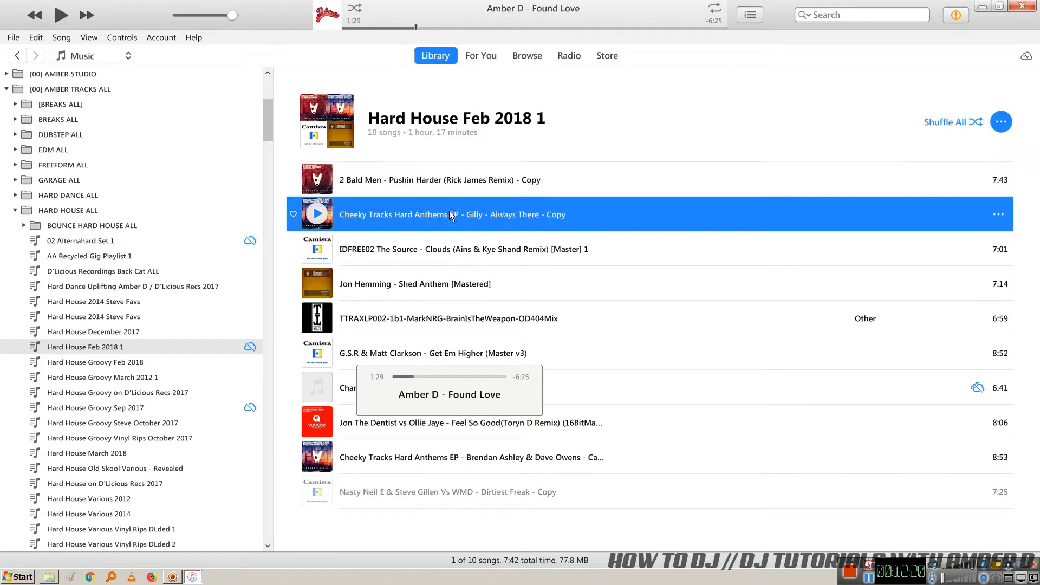
{"action": "left_click", "coordinate": [454, 255]}
{"action": "left_click", "coordinate": [448, 295]}
{"action": "left_click", "coordinate": [495, 327]}
{"action": "left_click", "coordinate": [602, 373]}
{"action": "left_click", "coordinate": [608, 425]}
{"action": "left_click", "coordinate": [552, 460]}
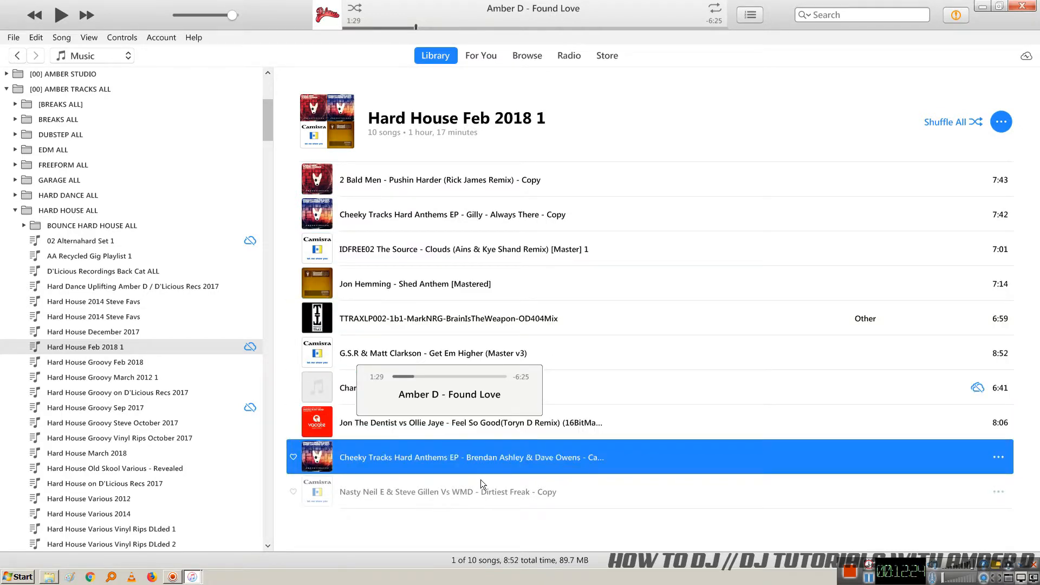
{"action": "left_click", "coordinate": [482, 487]}
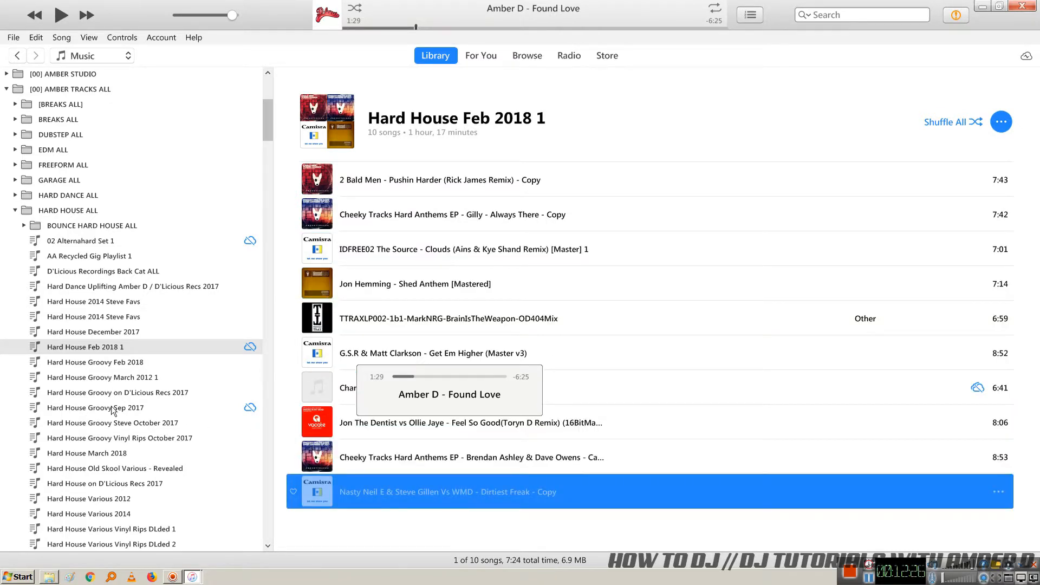
Step: Return to the Hard House March 2018 playlist and select its four tracks in order
{"action": "left_click", "coordinate": [100, 453]}
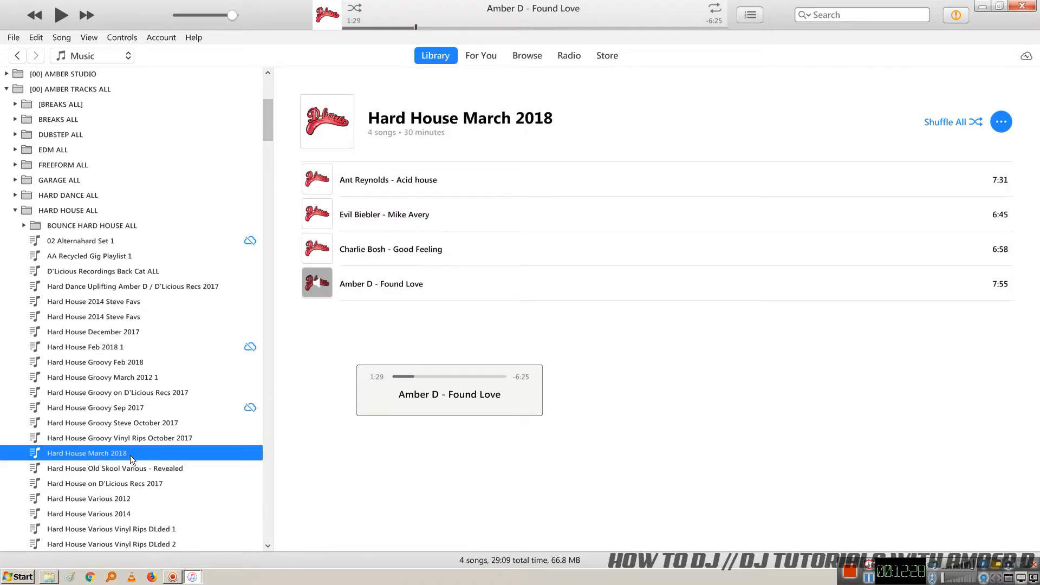
{"action": "left_click", "coordinate": [467, 173]}
{"action": "left_click", "coordinate": [459, 217]}
{"action": "left_click", "coordinate": [465, 250]}
{"action": "left_click", "coordinate": [438, 286]}
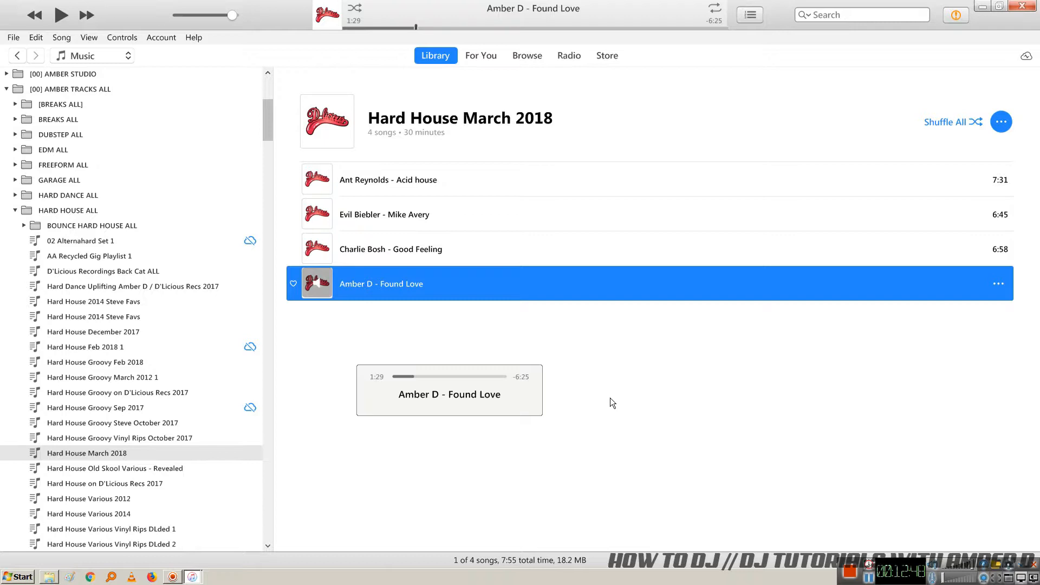
Step: Browse the Hard House playlists from Groovy Feb 2018 down to Old Skool Various - Revealed
{"action": "left_click", "coordinate": [66, 366]}
{"action": "left_click", "coordinate": [72, 377]}
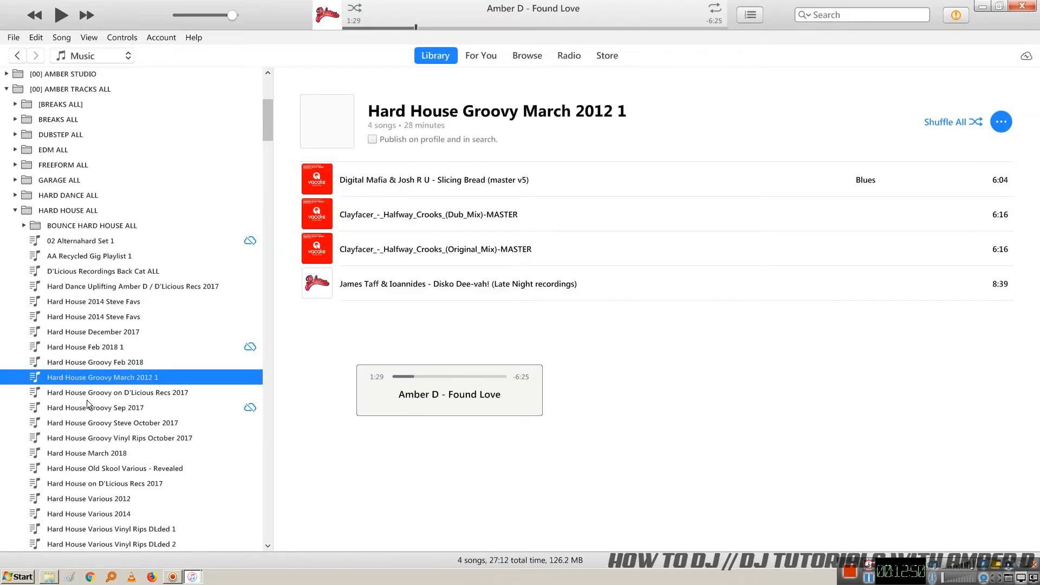
{"action": "left_click", "coordinate": [82, 407]}
{"action": "left_click", "coordinate": [79, 421]}
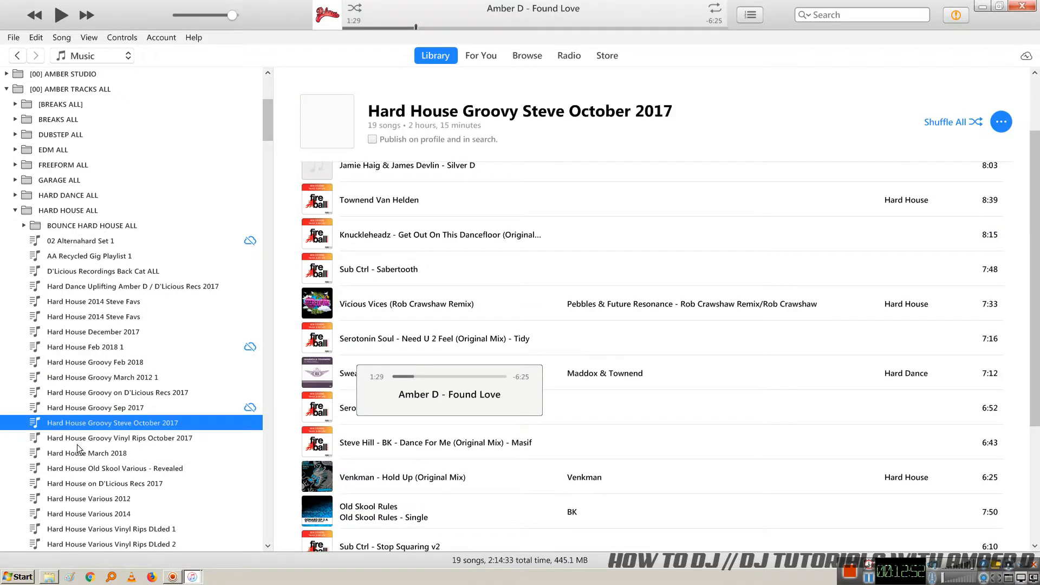
{"action": "left_click", "coordinate": [77, 453]}
{"action": "left_click", "coordinate": [80, 470]}
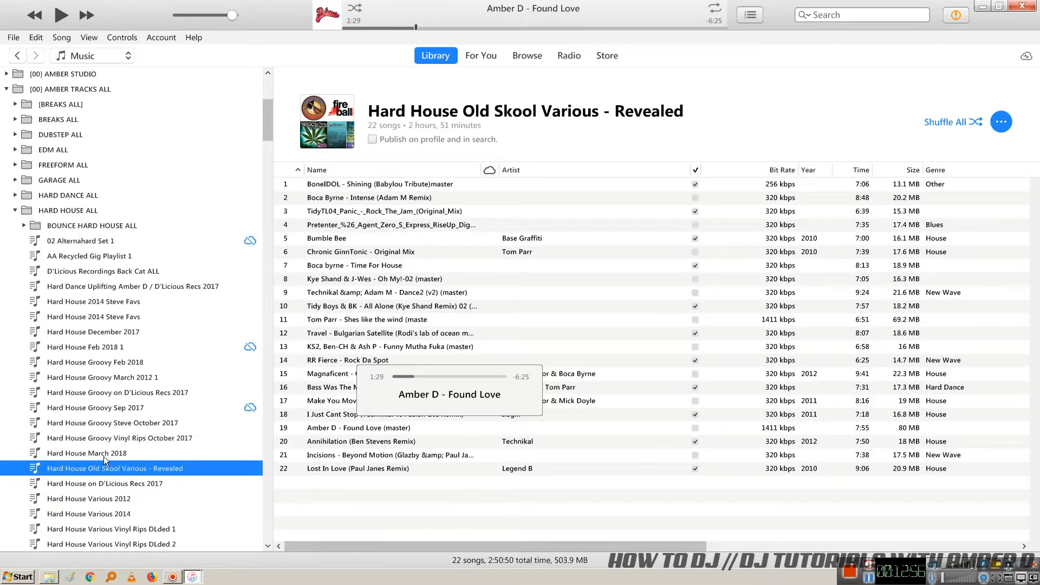
Step: Compare the Hard House March 2018 and Hard House Feb 2018 1 playlists, ending on Hard House March 2018
{"action": "left_click", "coordinate": [103, 454]}
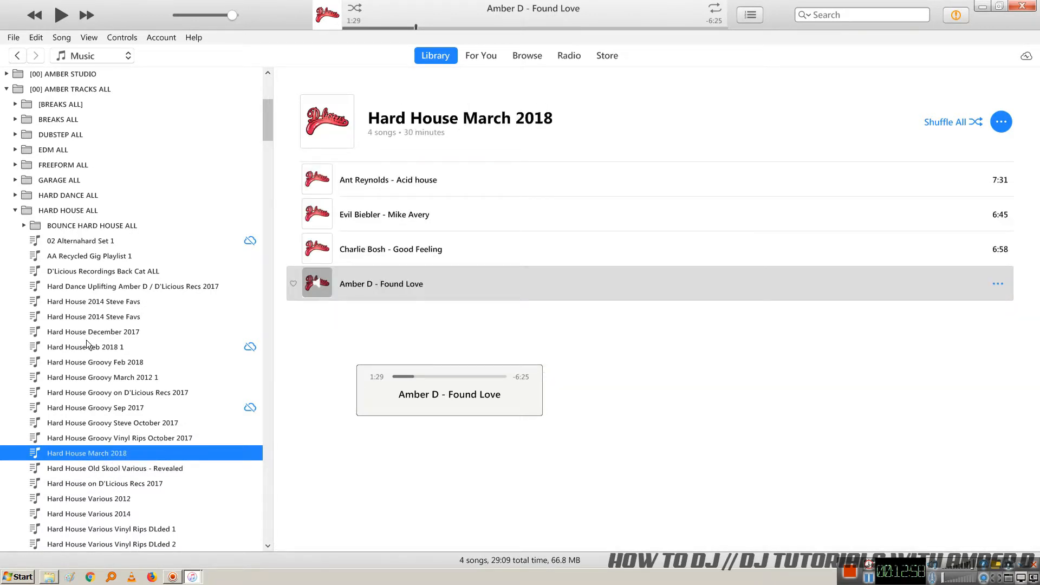
{"action": "left_click", "coordinate": [88, 347]}
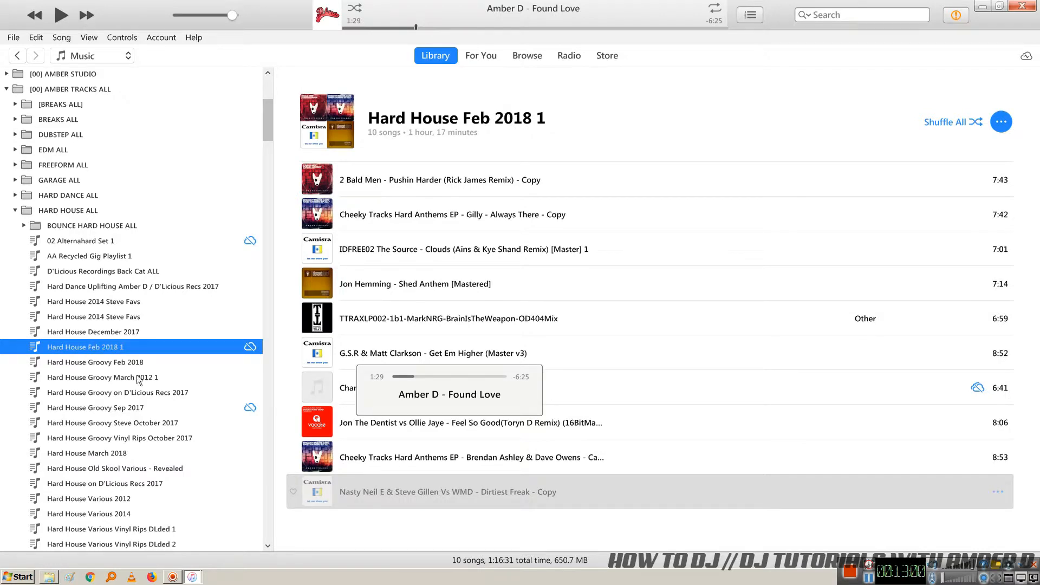
{"action": "left_click", "coordinate": [113, 454]}
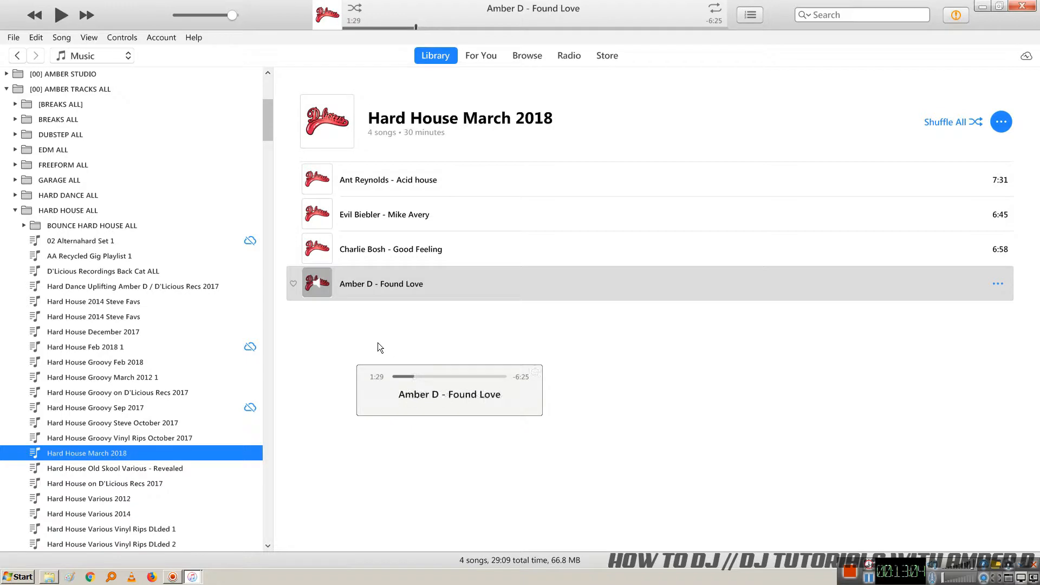
Step: View Hard House on D'Licious Recs 2017, and look through the track list of Hard House Various 2012
{"action": "left_click", "coordinate": [141, 483]}
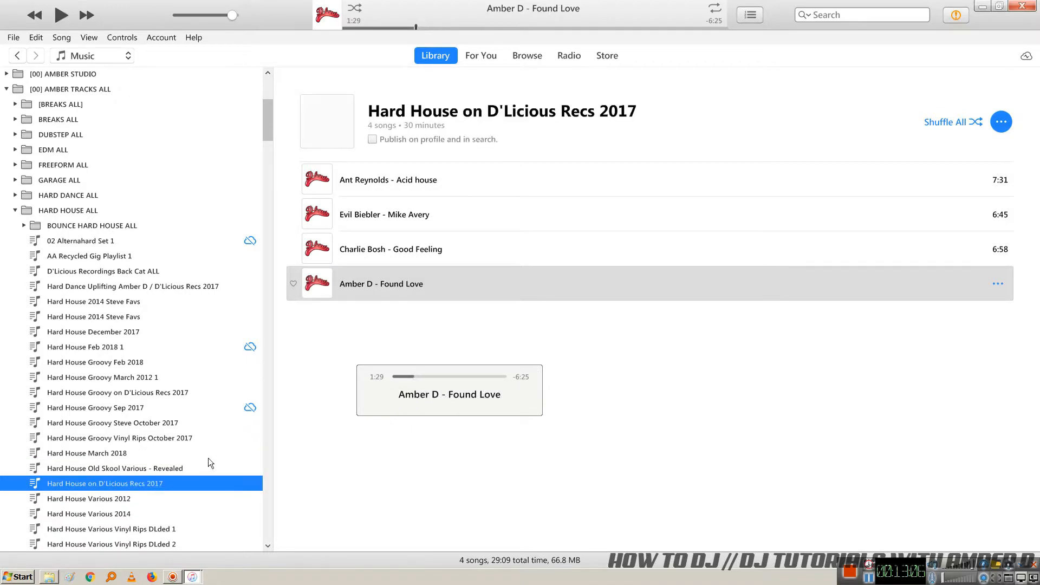
{"action": "left_click", "coordinate": [111, 499]}
{"action": "scroll", "coordinate": [439, 281], "scroll_direction": "down", "scroll_amount": 6}
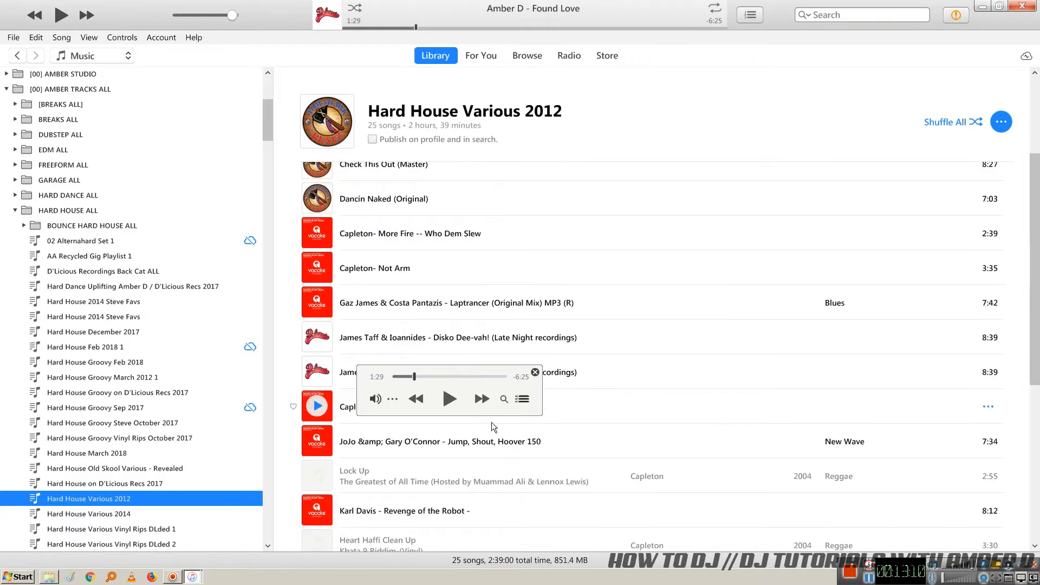
{"action": "scroll", "coordinate": [541, 460], "scroll_direction": "down", "scroll_amount": 3}
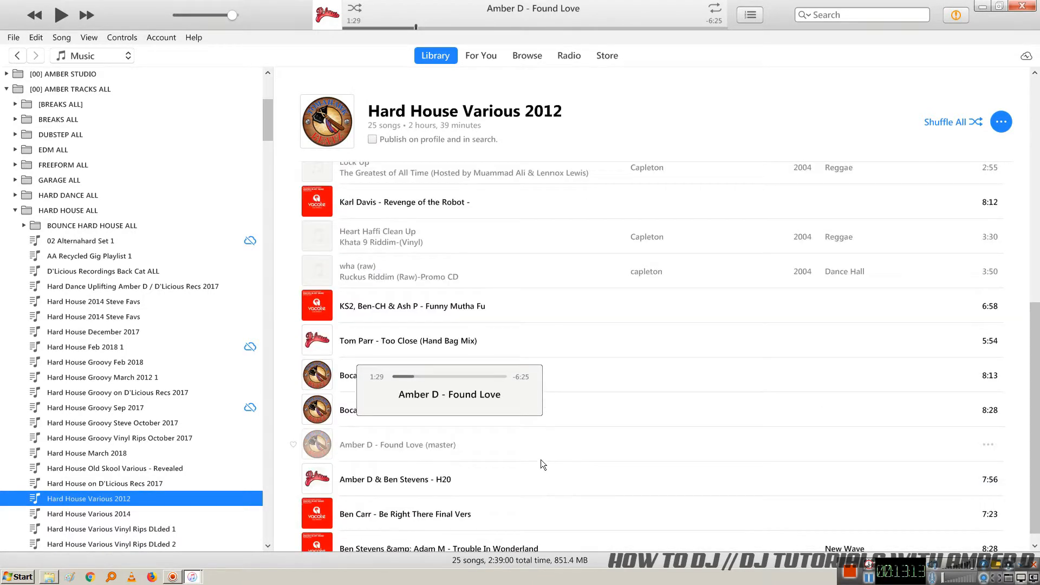
Step: Browse the Hard House Various 2014, Hard House Various Vinyl Rips DLded 1 and Hard Dance Uplifting 2017 playlists
{"action": "left_click", "coordinate": [80, 515]}
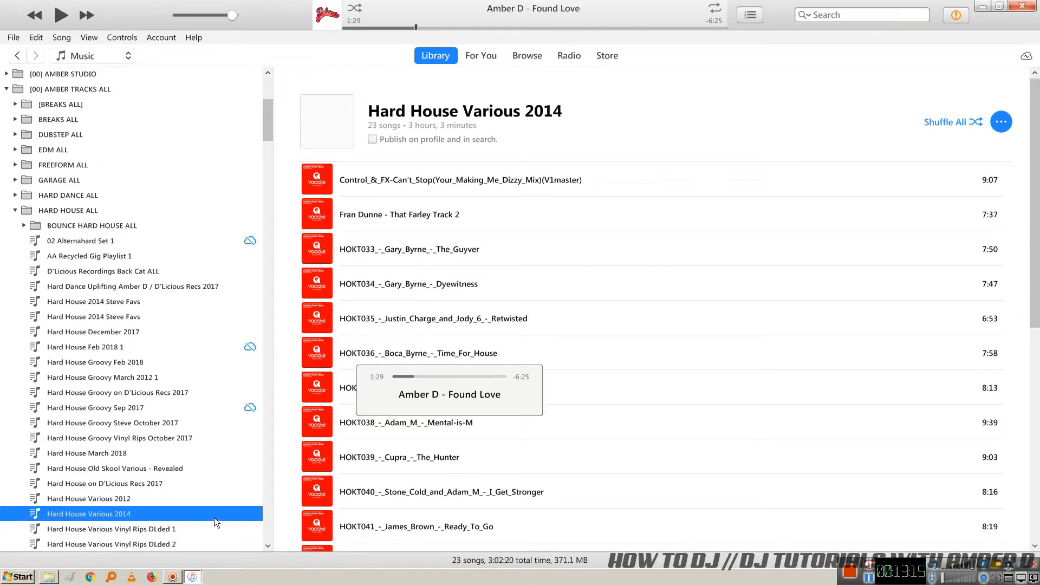
{"action": "scroll", "coordinate": [426, 203], "scroll_direction": "down", "scroll_amount": 8}
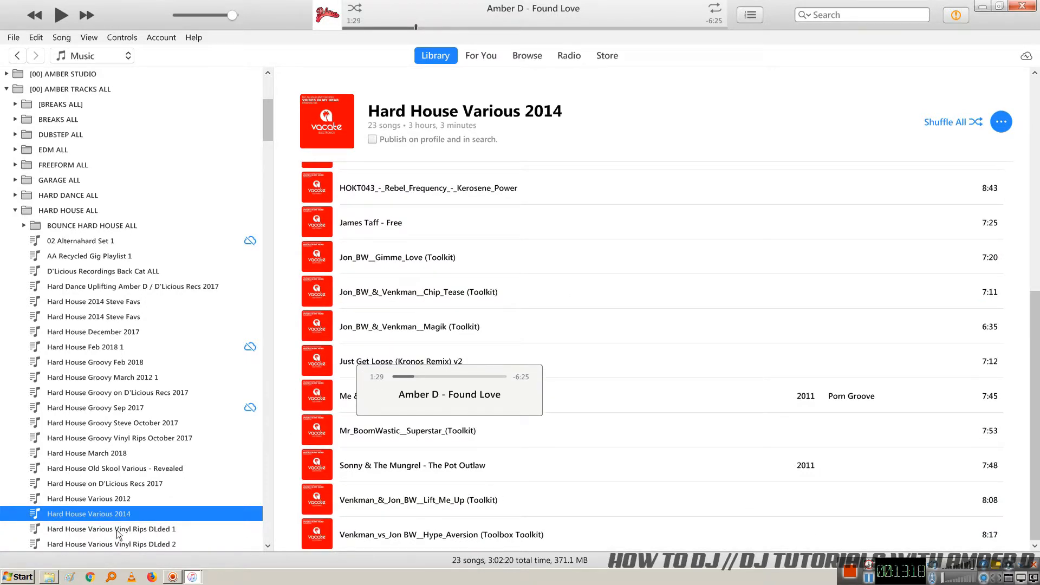
{"action": "left_click", "coordinate": [98, 530]}
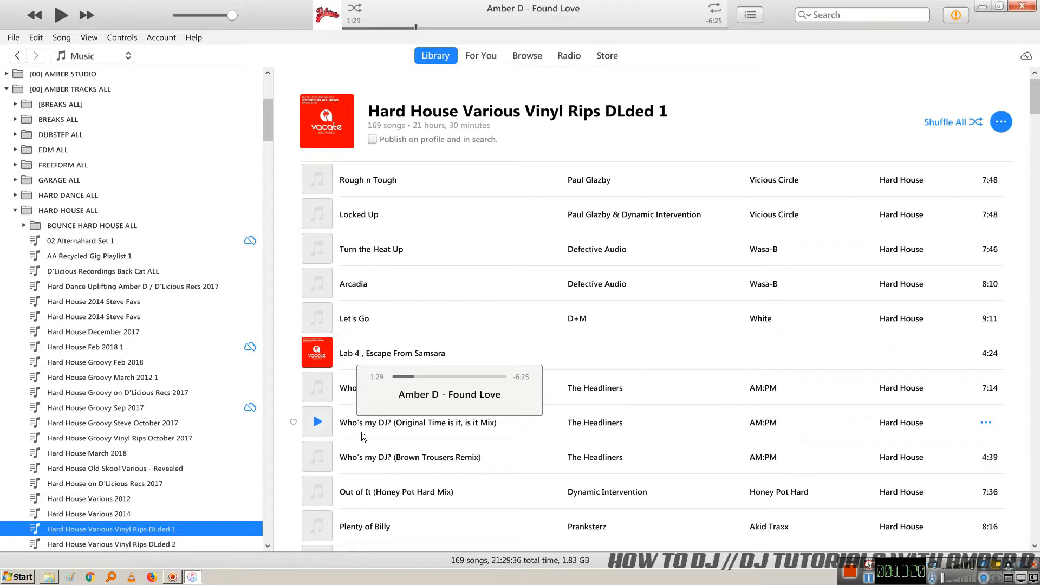
{"action": "left_click", "coordinate": [89, 287]}
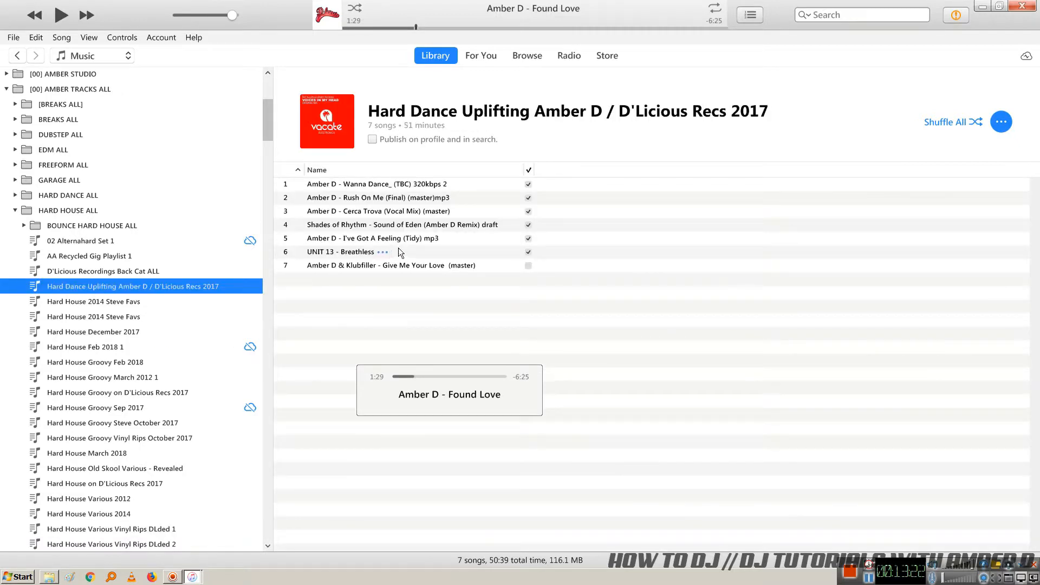
Step: View the Hard House December 2017 playlist and look through its tracks, picking out Moneyball and Short Week near the end
{"action": "left_click", "coordinate": [89, 327]}
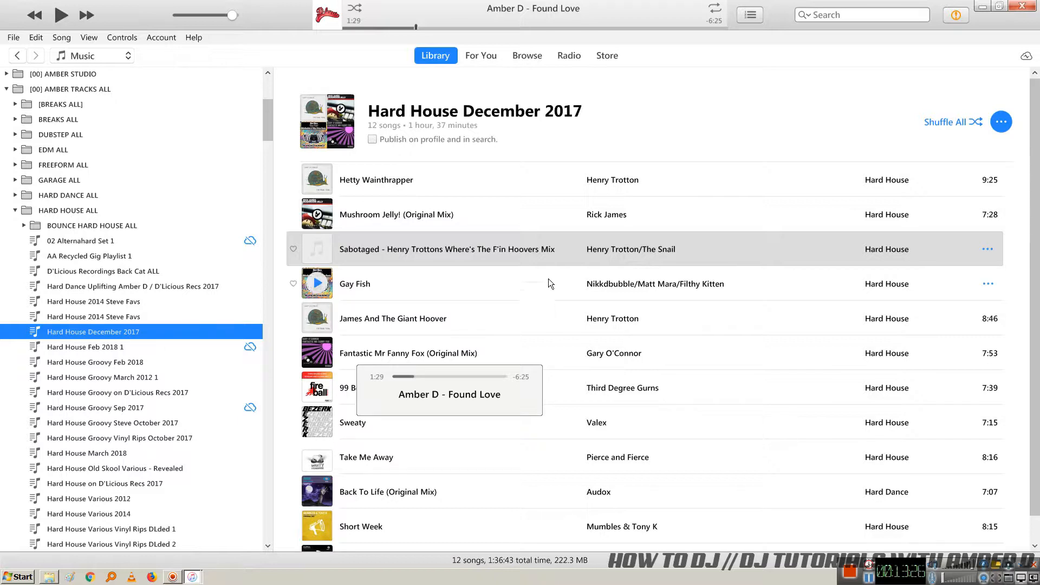
{"action": "scroll", "coordinate": [529, 301], "scroll_direction": "down", "scroll_amount": 1}
{"action": "scroll", "coordinate": [638, 405], "scroll_direction": "up", "scroll_amount": 1}
{"action": "scroll", "coordinate": [642, 435], "scroll_direction": "down", "scroll_amount": 1}
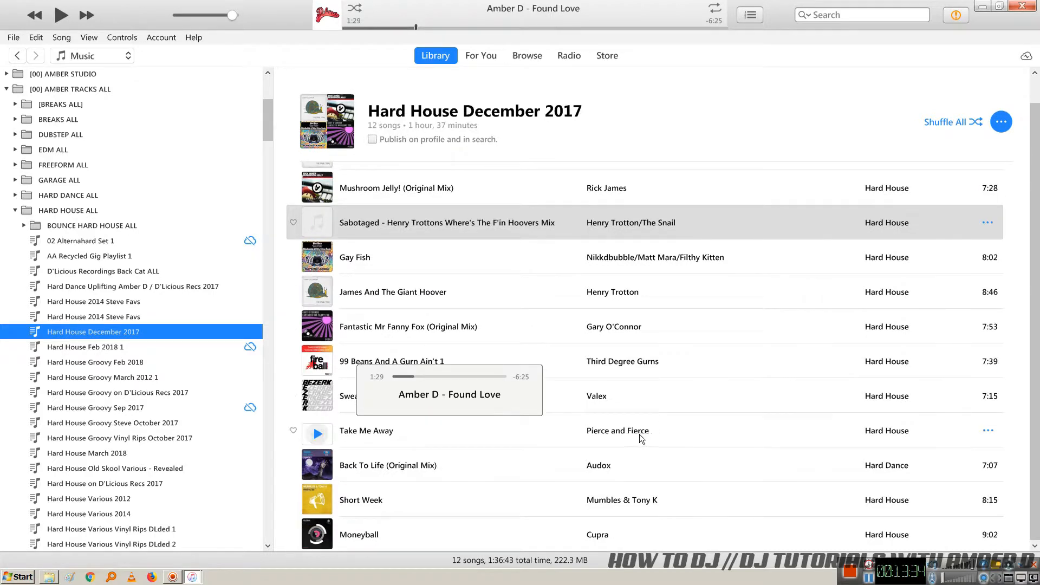
{"action": "left_click", "coordinate": [372, 506]}
{"action": "left_click", "coordinate": [458, 538]}
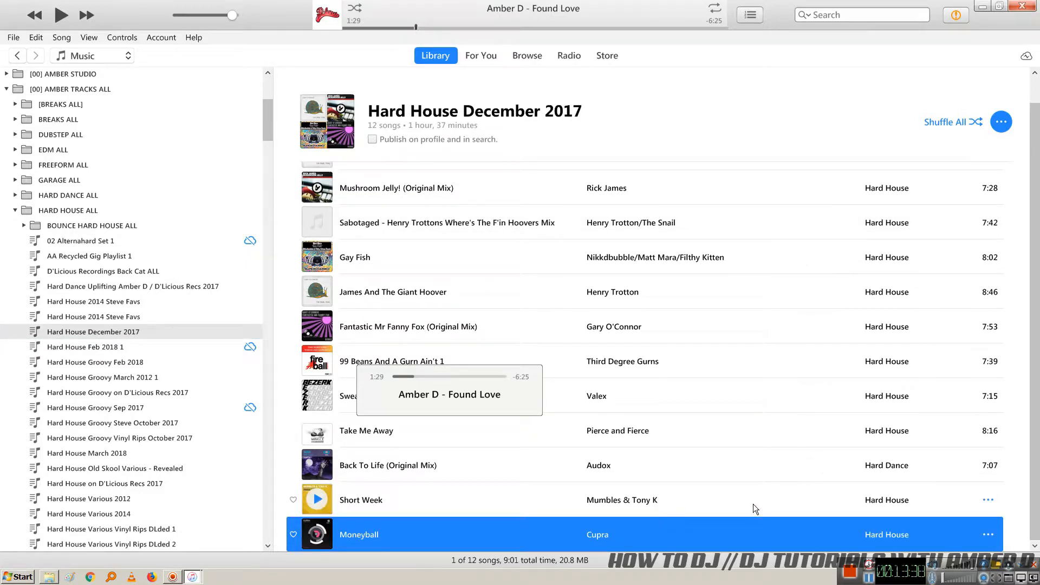
{"action": "left_click", "coordinate": [468, 502]}
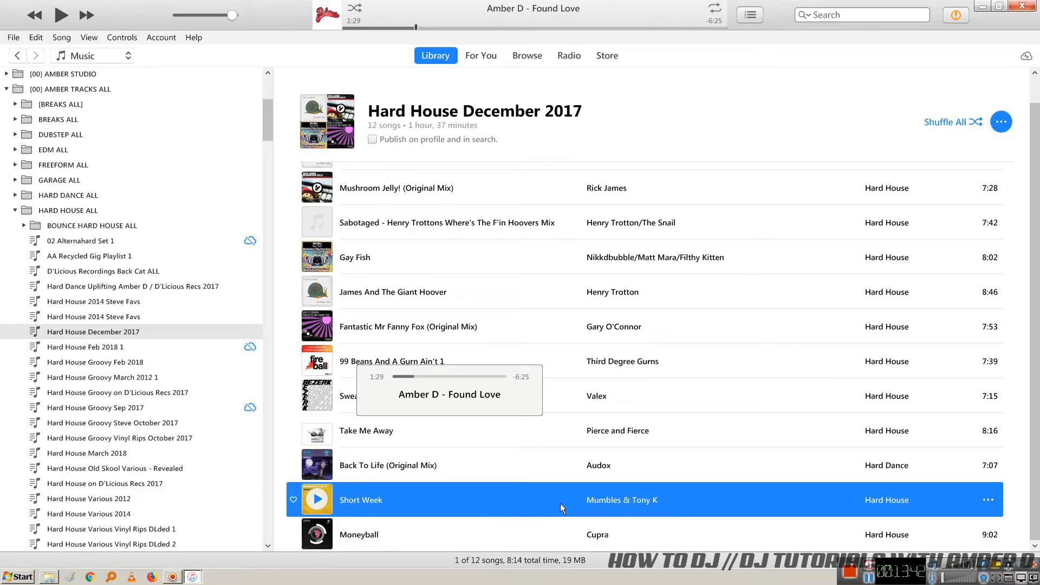
{"action": "scroll", "coordinate": [563, 502], "scroll_direction": "up", "scroll_amount": 1}
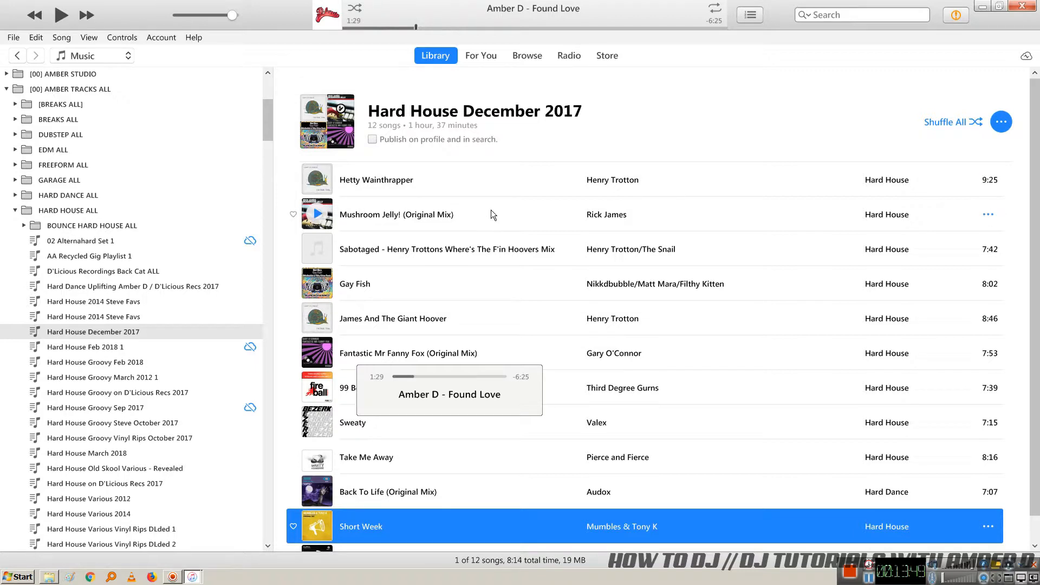
Step: Preview Mushroom Jelly! (Original Mix) at several points from about 2:33 to 5:25, and pause it
{"action": "double_click", "coordinate": [476, 212]}
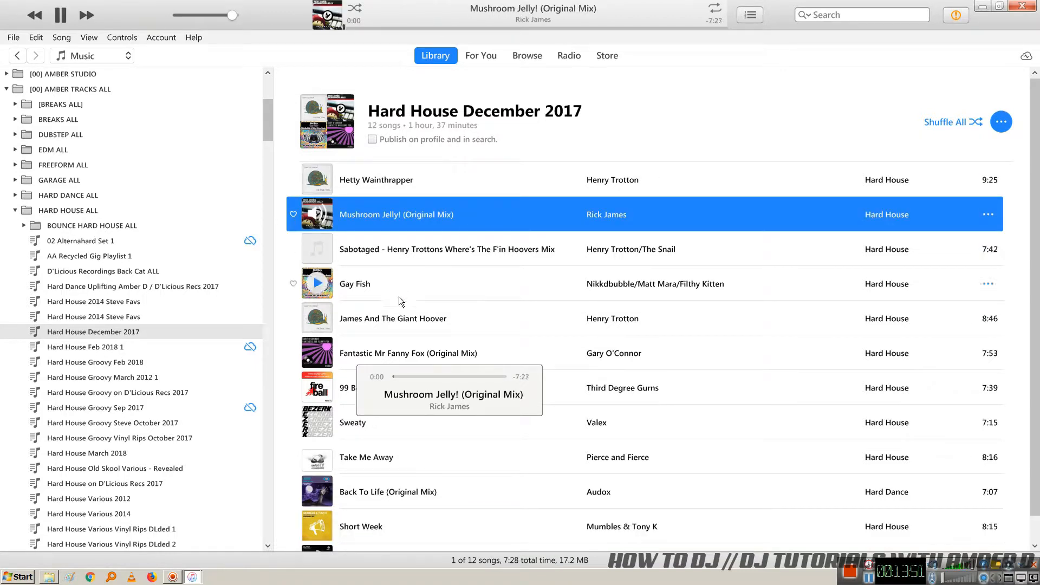
{"action": "left_click", "coordinate": [410, 372]}
{"action": "left_click", "coordinate": [432, 376]}
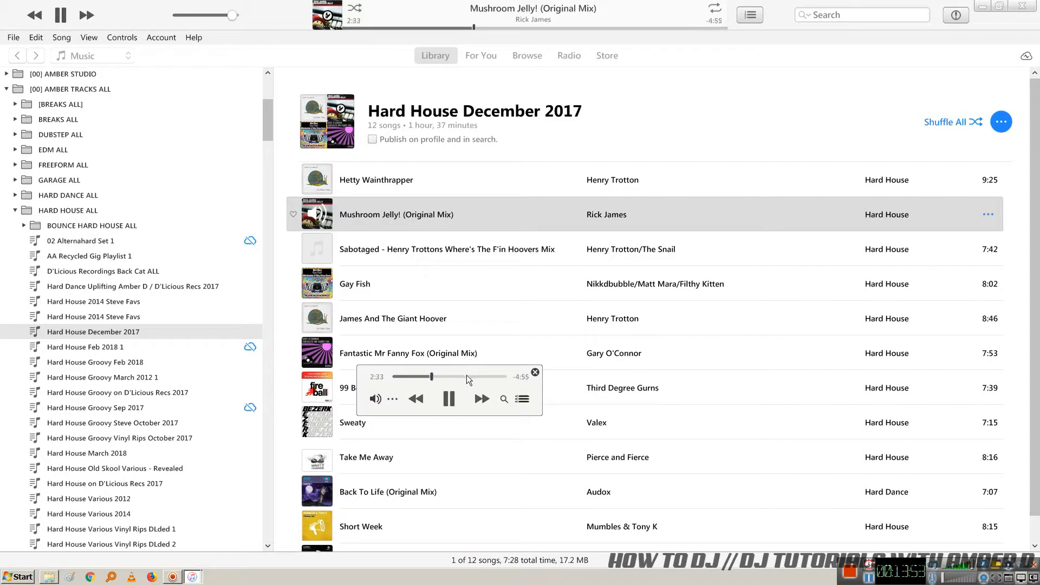
{"action": "left_click", "coordinate": [462, 377]}
{"action": "left_click", "coordinate": [480, 377]}
{"action": "left_click", "coordinate": [454, 404]}
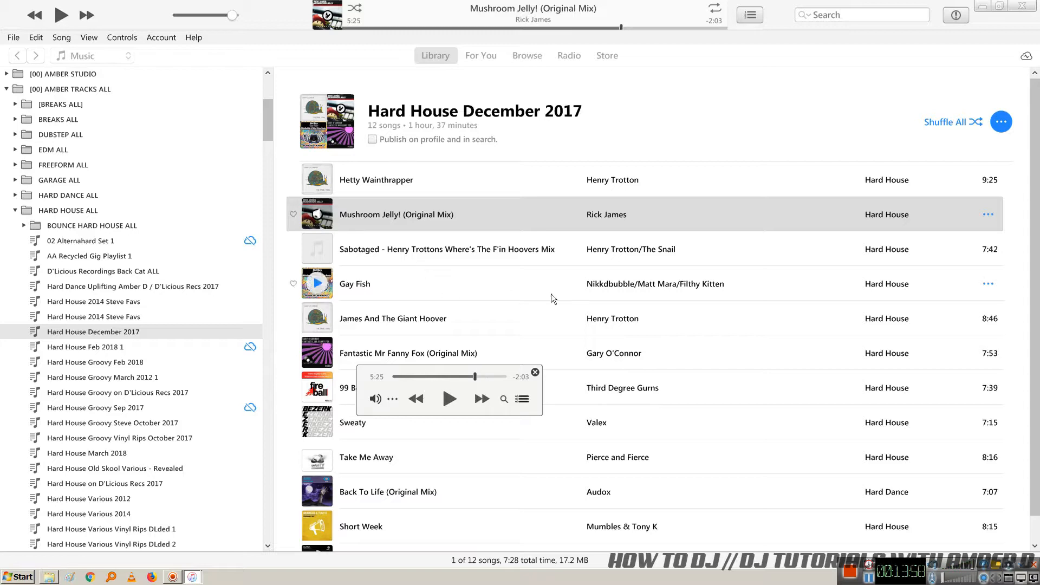
Step: Preview the playlist's last track, Moneyball, from about 2:15 to 5:47, and pause it
{"action": "left_click", "coordinate": [588, 402]}
{"action": "scroll", "coordinate": [588, 402], "scroll_direction": "down", "scroll_amount": 1}
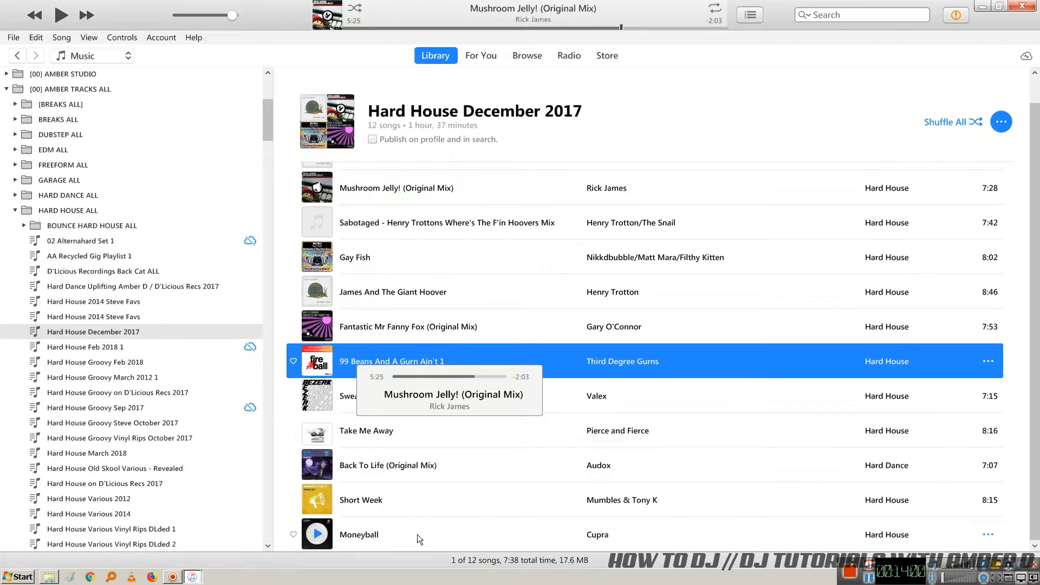
{"action": "double_click", "coordinate": [534, 534]}
{"action": "left_click", "coordinate": [421, 377]}
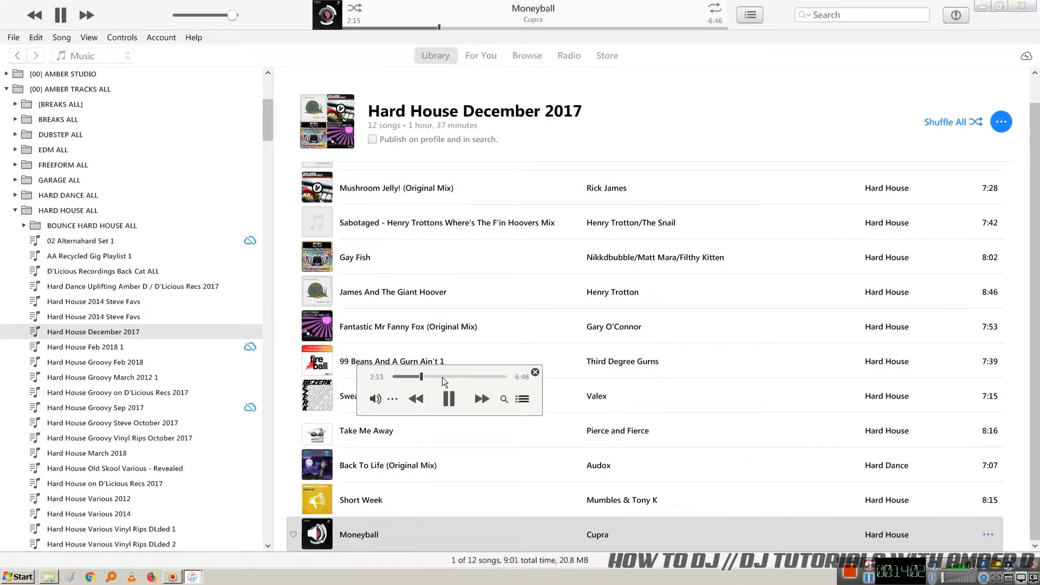
{"action": "left_click_drag", "start_coordinate": [441, 372], "coordinate": [465, 372]}
{"action": "left_click", "coordinate": [450, 401]}
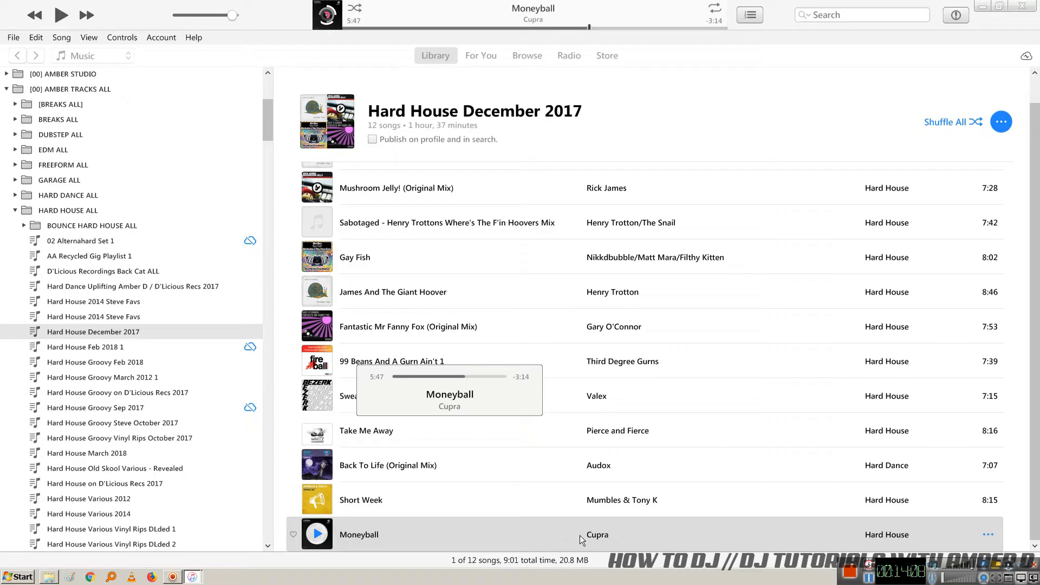
Step: Preview Short Week at several points up to about 6:06, finishing back at about 3:22, to compare it with Moneyball
{"action": "left_click", "coordinate": [465, 502]}
{"action": "left_click", "coordinate": [466, 529]}
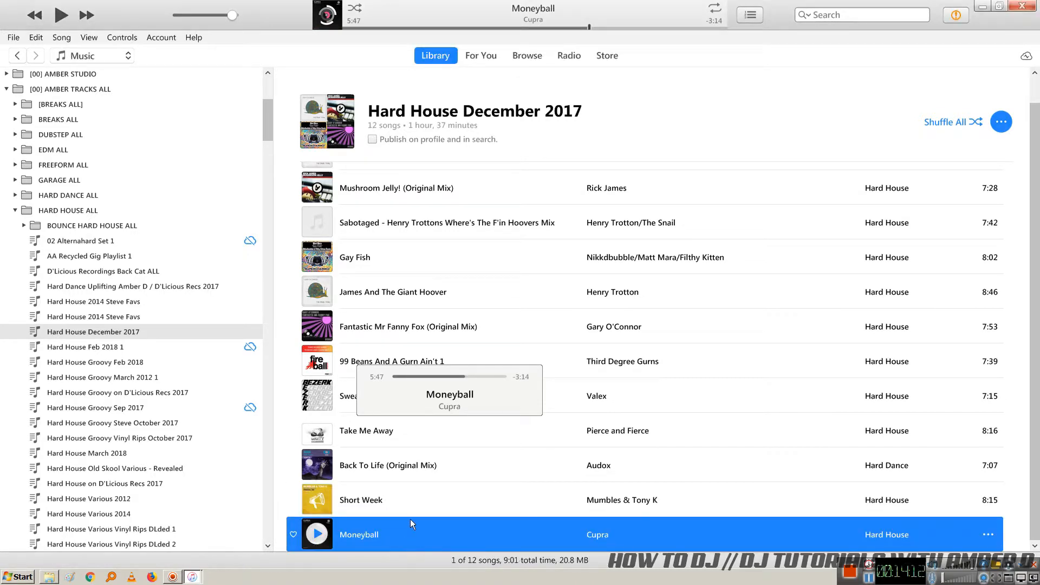
{"action": "double_click", "coordinate": [440, 499]}
{"action": "left_click", "coordinate": [424, 376]}
{"action": "left_click", "coordinate": [450, 375]}
{"action": "left_click", "coordinate": [477, 376]}
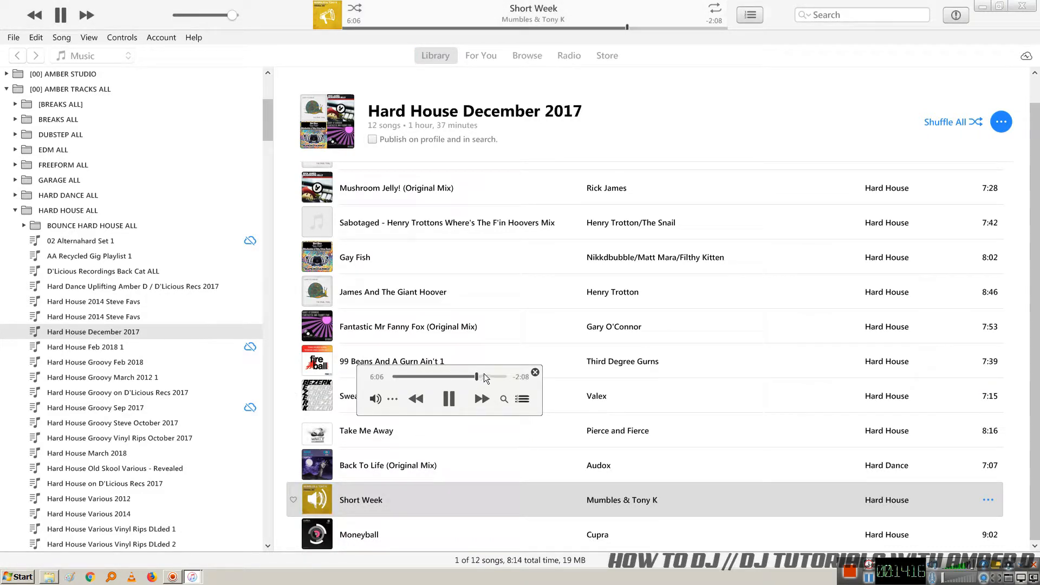
{"action": "left_click", "coordinate": [458, 376]}
{"action": "left_click", "coordinate": [464, 376]}
{"action": "left_click", "coordinate": [440, 375]}
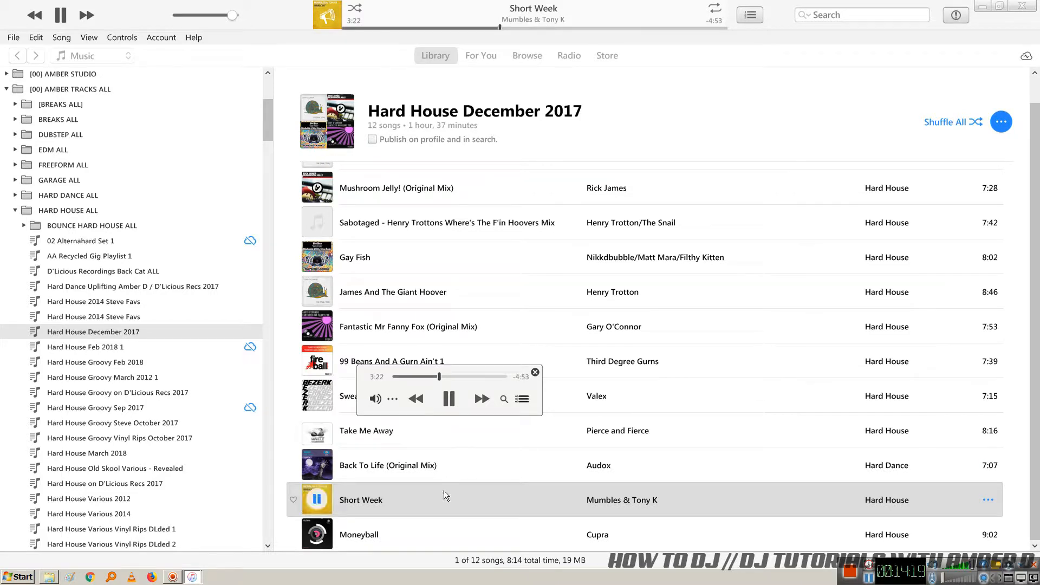
Step: Play Moneyball straight after Short Week, skip ahead to about 5:04 and pause it
{"action": "double_click", "coordinate": [444, 528]}
{"action": "left_click", "coordinate": [433, 377]}
{"action": "left_click", "coordinate": [457, 376]}
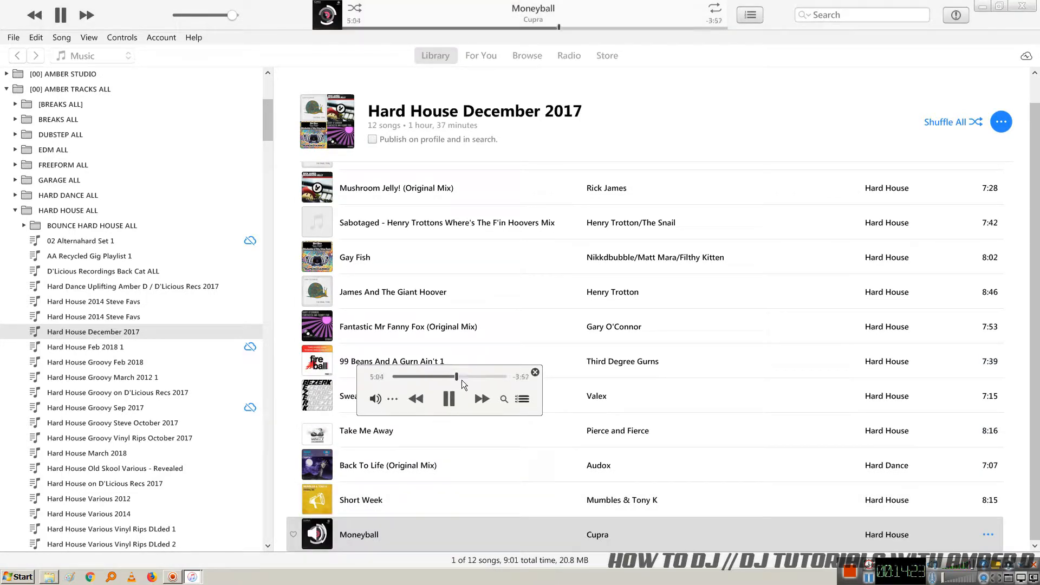
{"action": "left_click", "coordinate": [448, 399]}
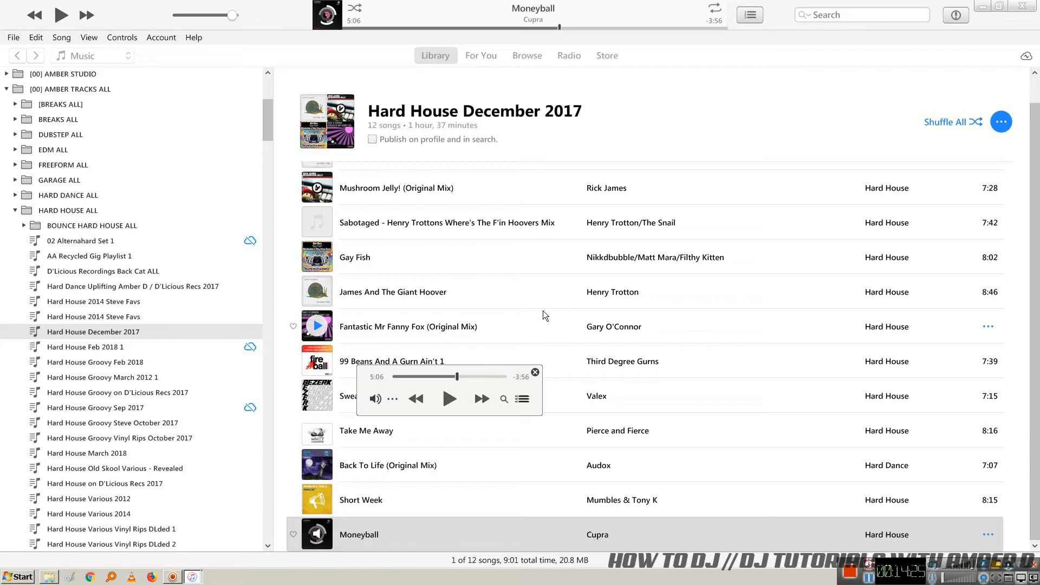
Step: Preview the playlist's opening track, Hetty Wainthrapper, at several points from about 2:29 to 7:08
{"action": "left_click", "coordinate": [501, 294]}
{"action": "scroll", "coordinate": [503, 296], "scroll_direction": "up", "scroll_amount": 1}
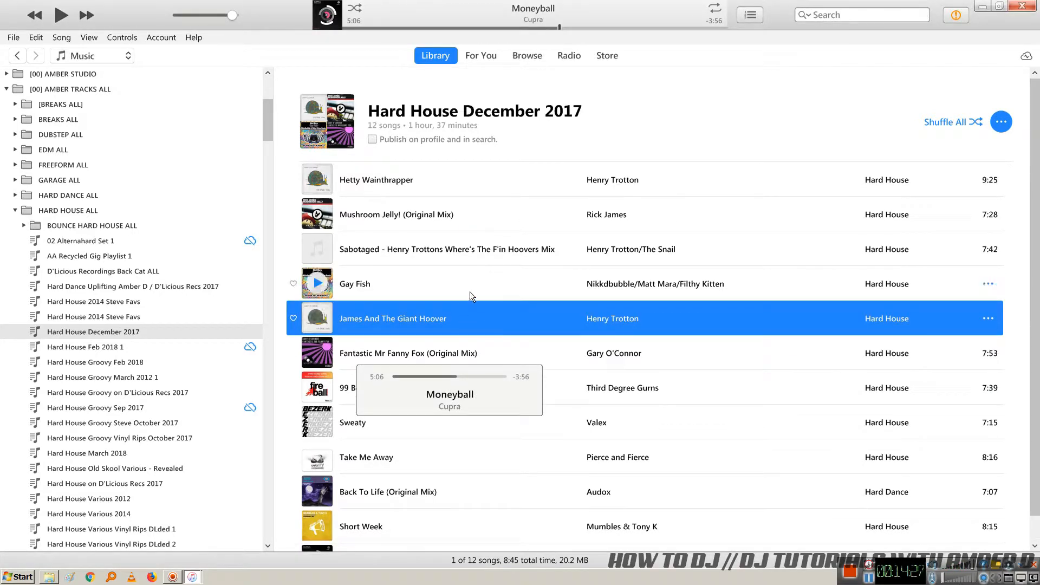
{"action": "double_click", "coordinate": [415, 174]}
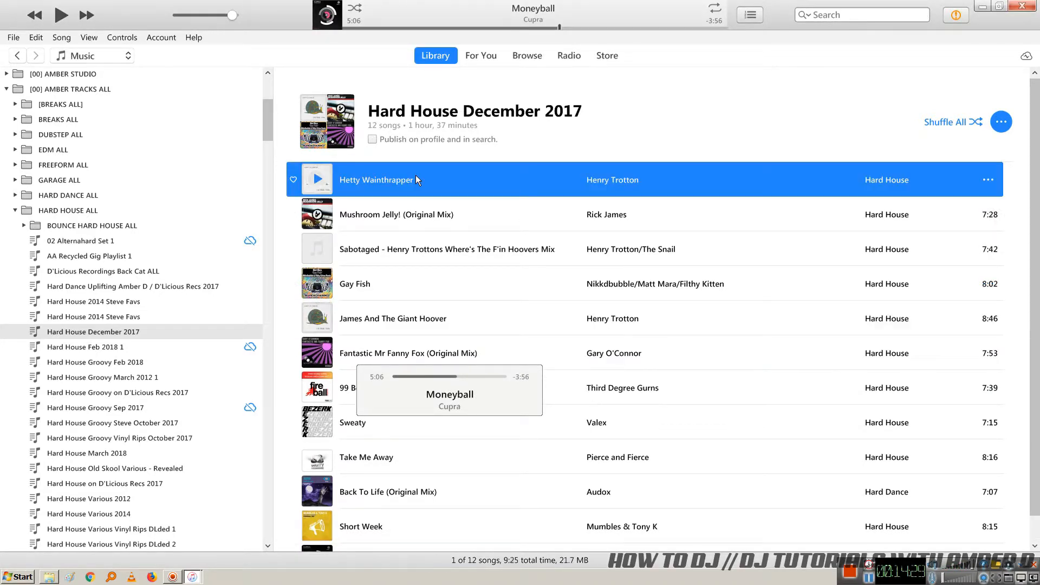
{"action": "left_click", "coordinate": [422, 376]}
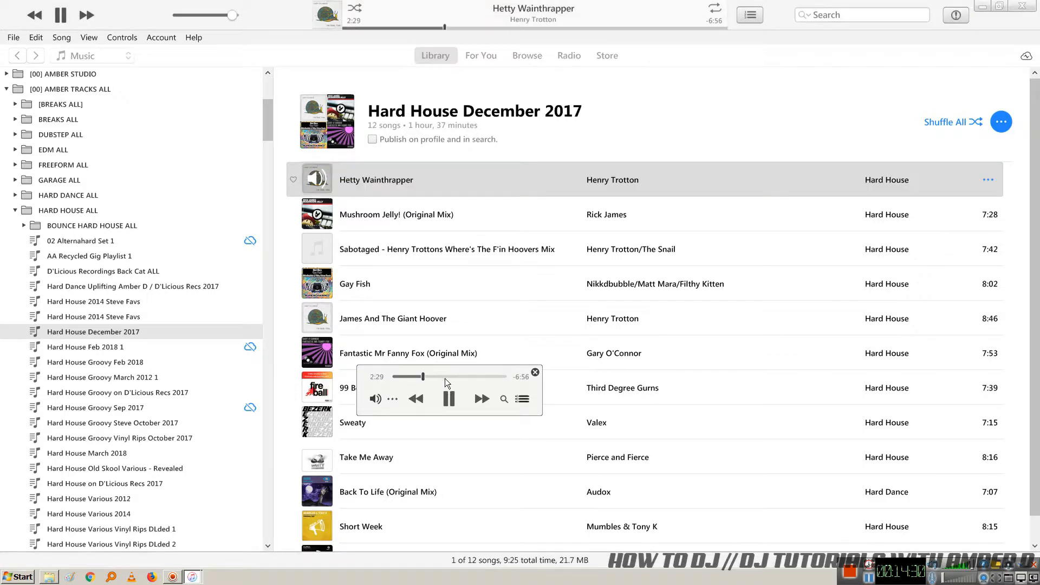
{"action": "left_click", "coordinate": [447, 378]}
{"action": "left_click", "coordinate": [460, 376]}
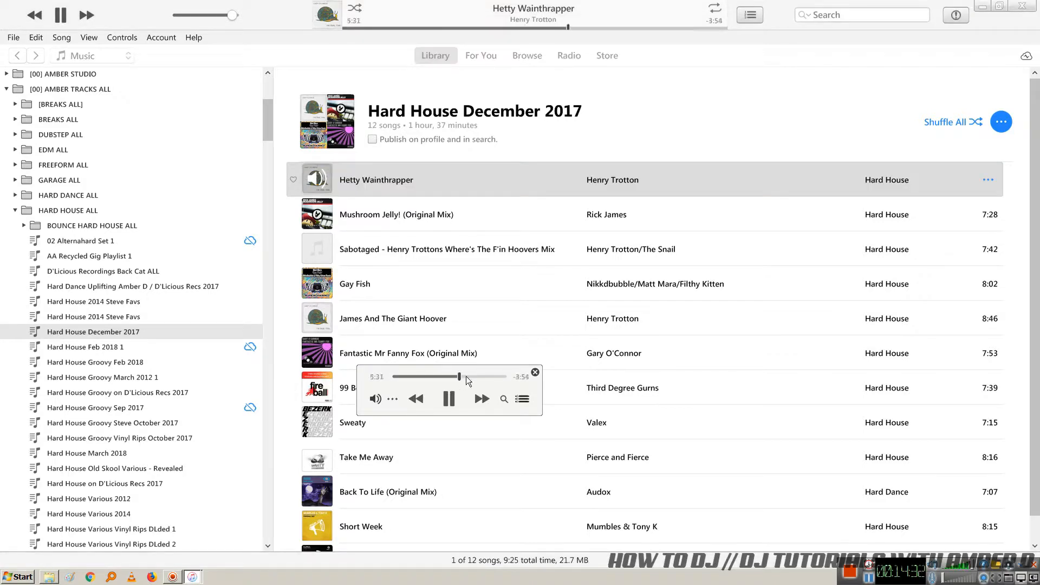
{"action": "left_click", "coordinate": [466, 375]}
{"action": "left_click", "coordinate": [479, 376]}
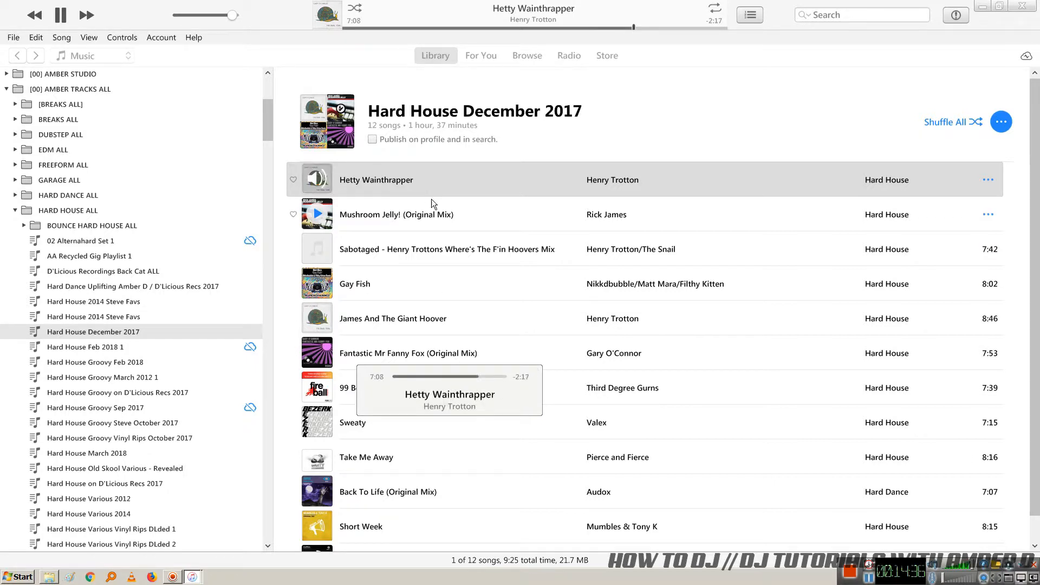
Step: Preview the Sabotaged remix at several points from about 1:54 to 4:40, and pause it
{"action": "left_click", "coordinate": [465, 246]}
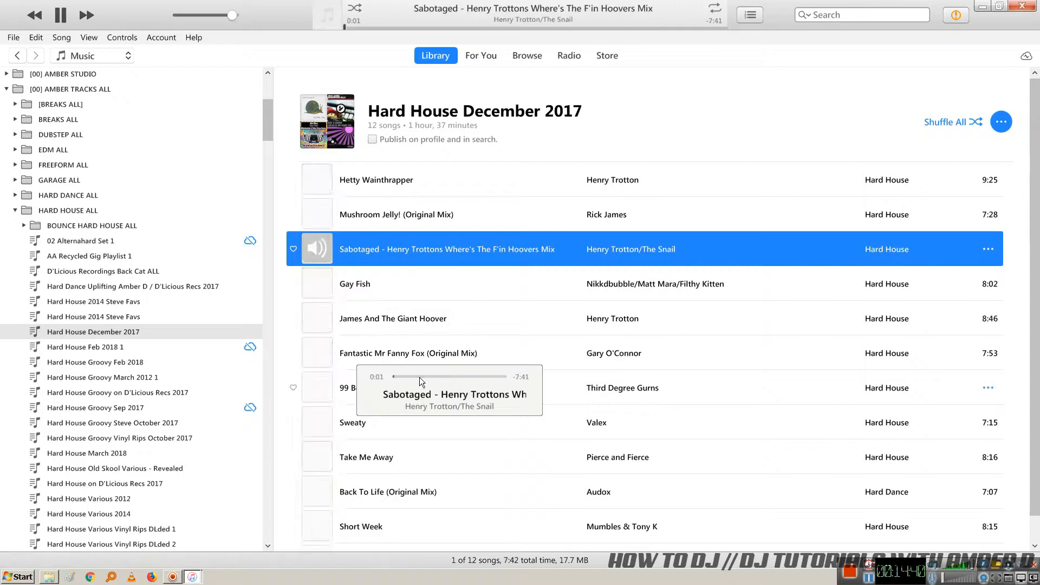
{"action": "left_click", "coordinate": [421, 376]}
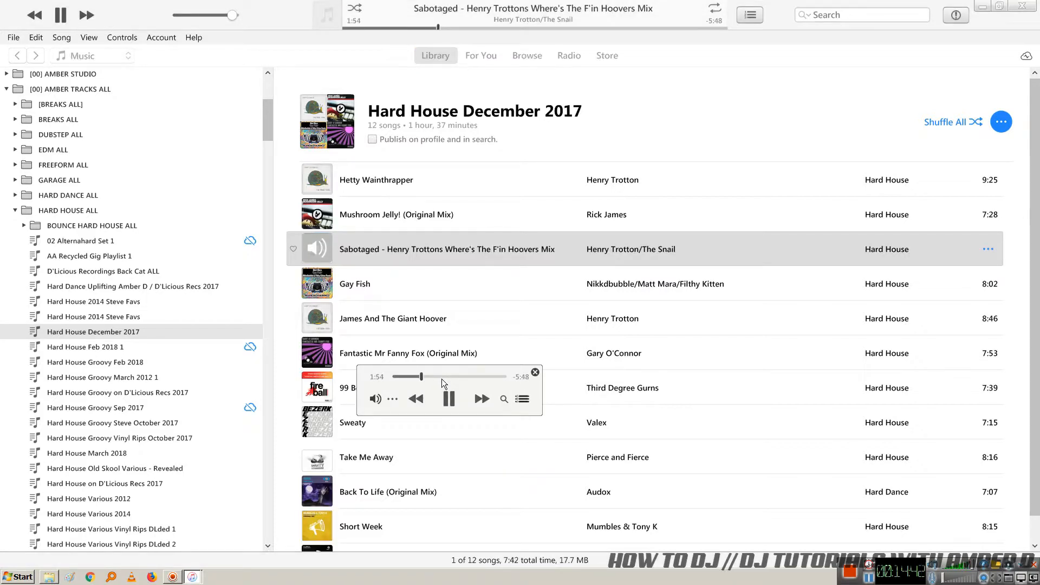
{"action": "left_click", "coordinate": [445, 375]}
{"action": "left_click", "coordinate": [462, 376]}
{"action": "left_click", "coordinate": [454, 398]}
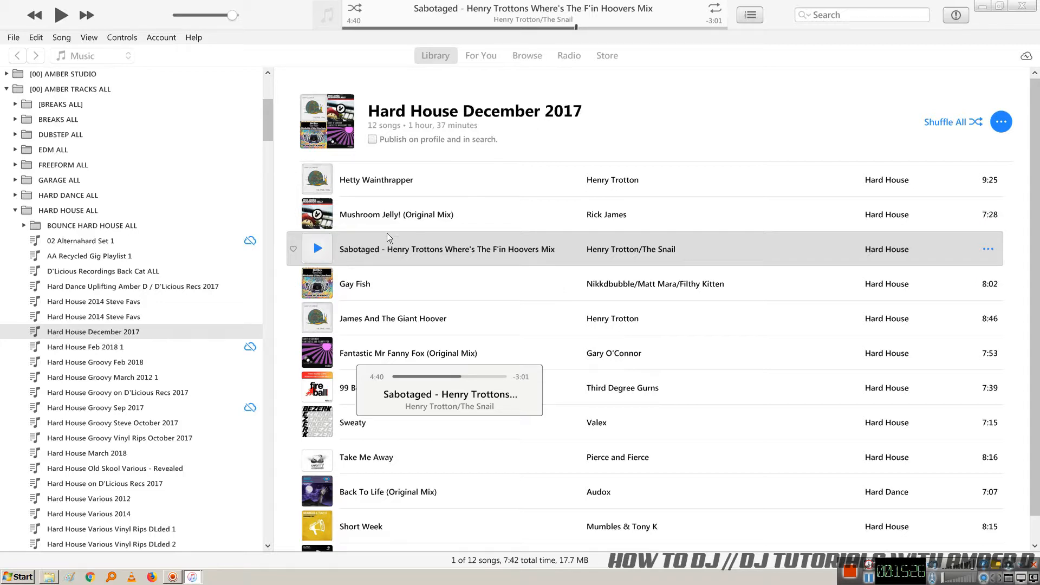
Step: Return to the Hard House March 2018 playlist, point out its first and last tracks by selecting them, and clear the selection
{"action": "left_click", "coordinate": [554, 324]}
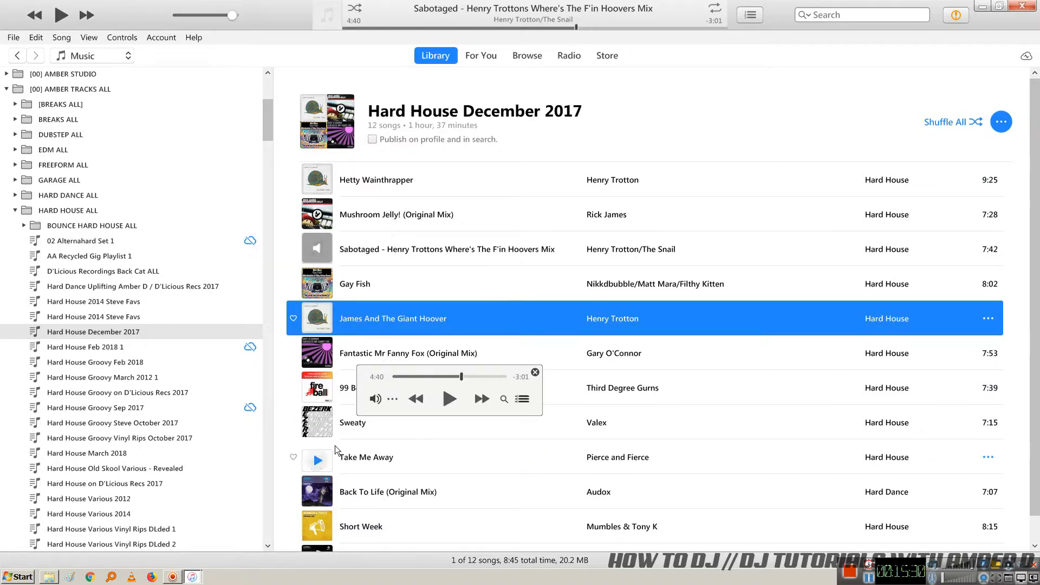
{"action": "left_click", "coordinate": [101, 456]}
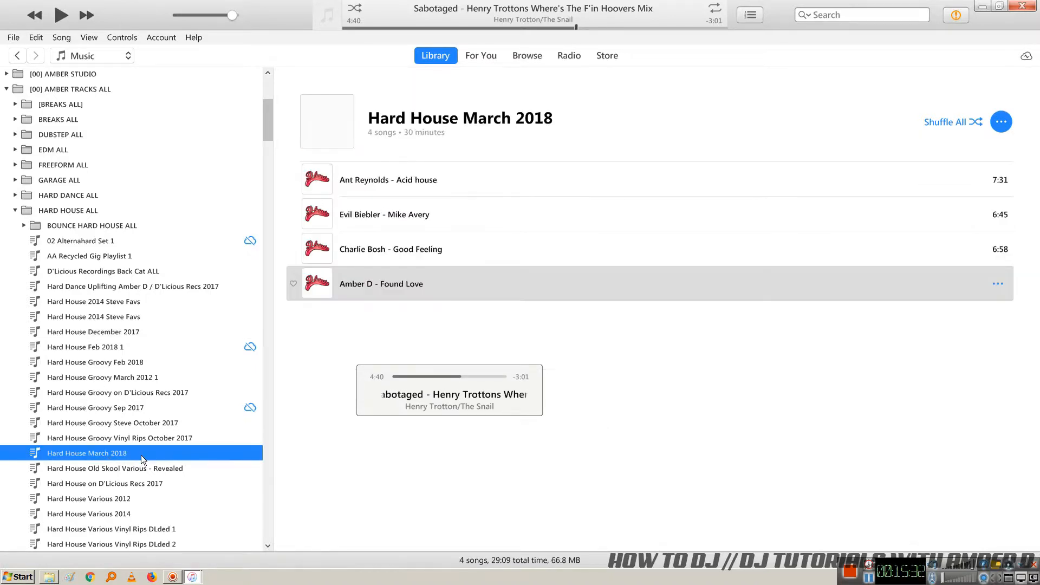
{"action": "left_click", "coordinate": [502, 186]}
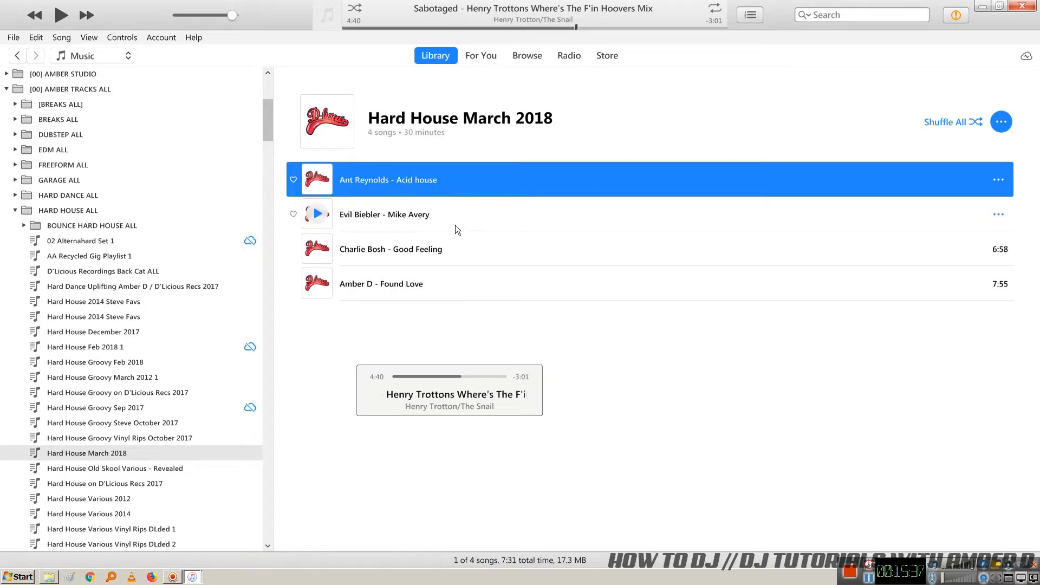
{"action": "left_click", "coordinate": [470, 291]}
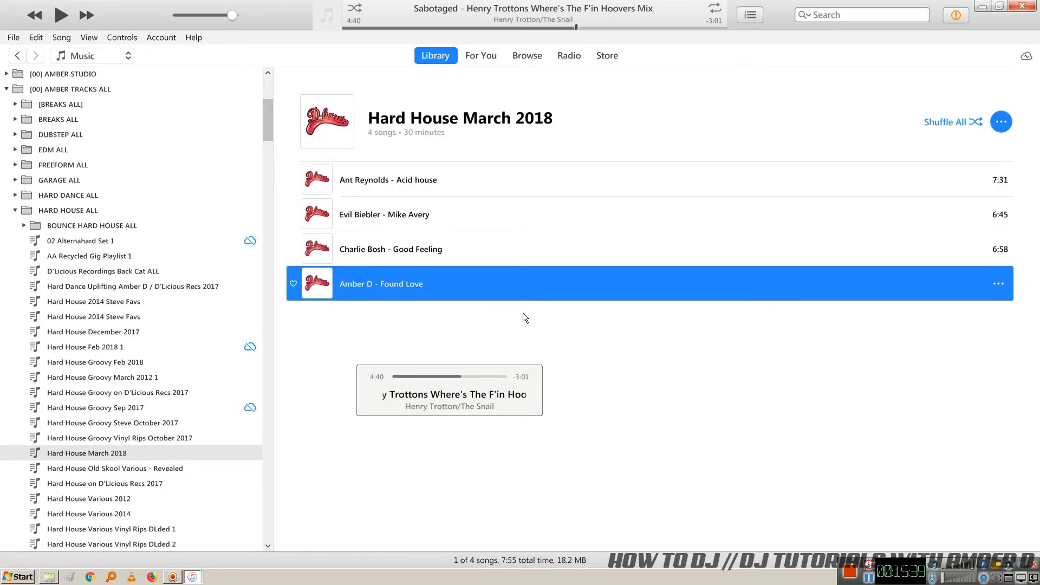
{"action": "left_click", "coordinate": [444, 321]}
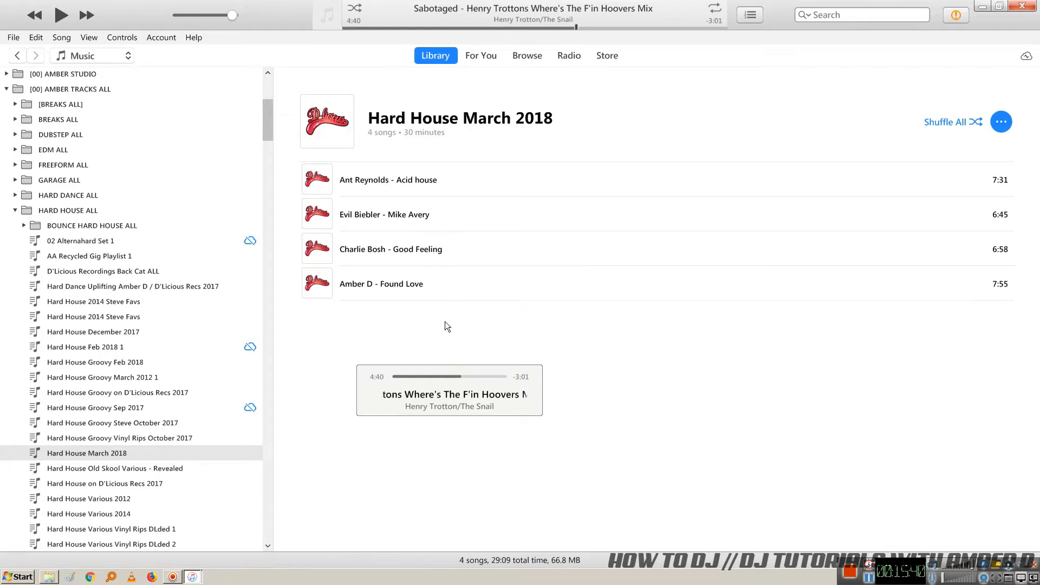
Step: Switch the Hard House March 2018 playlist to the Songs view and close the floating mini player
{"action": "left_click", "coordinate": [88, 37]}
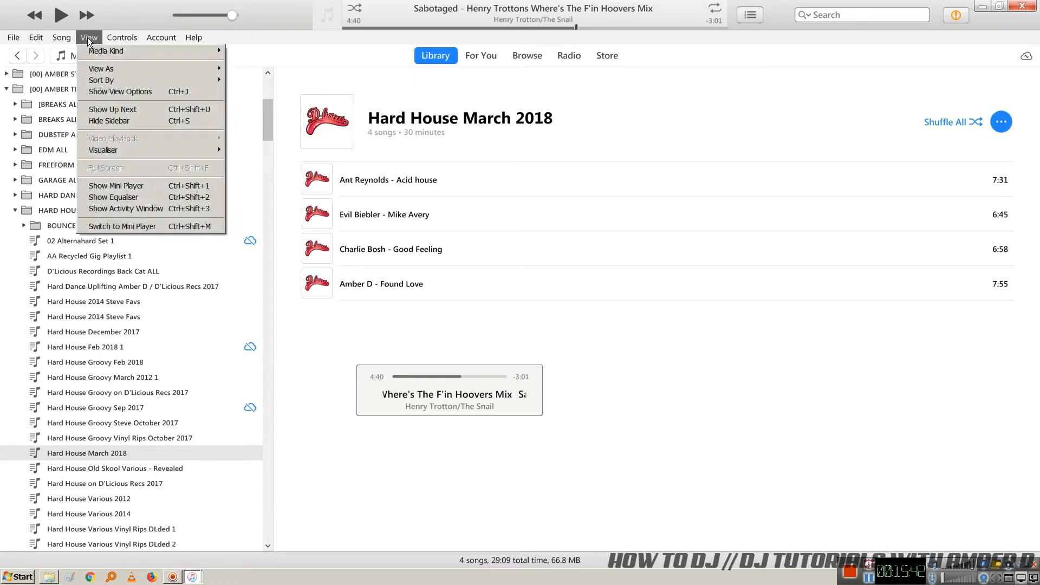
{"action": "mouse_move", "coordinate": [128, 36]}
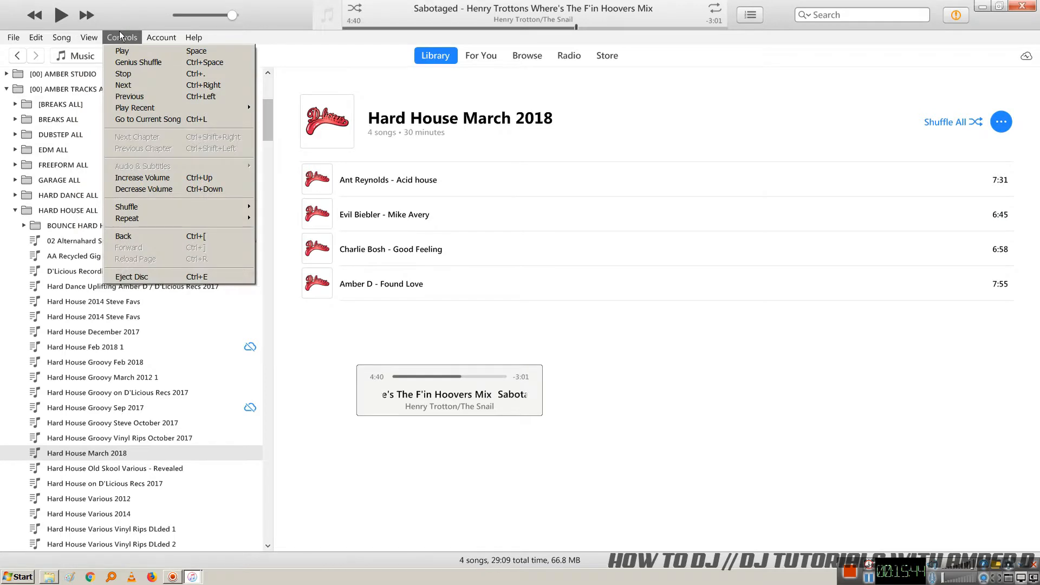
{"action": "mouse_move", "coordinate": [82, 36]}
{"action": "mouse_move", "coordinate": [201, 71]}
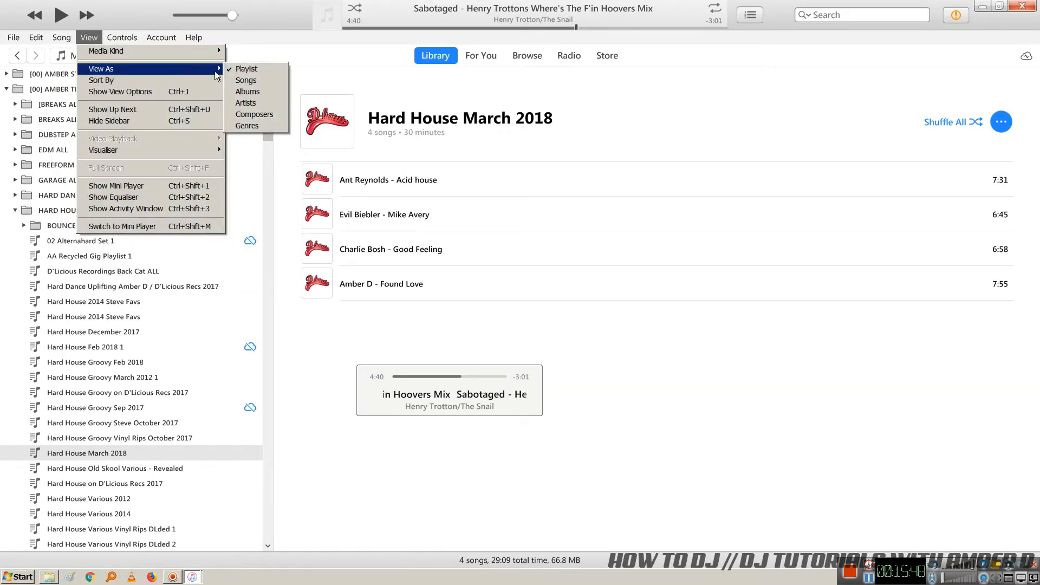
{"action": "left_click", "coordinate": [236, 82]}
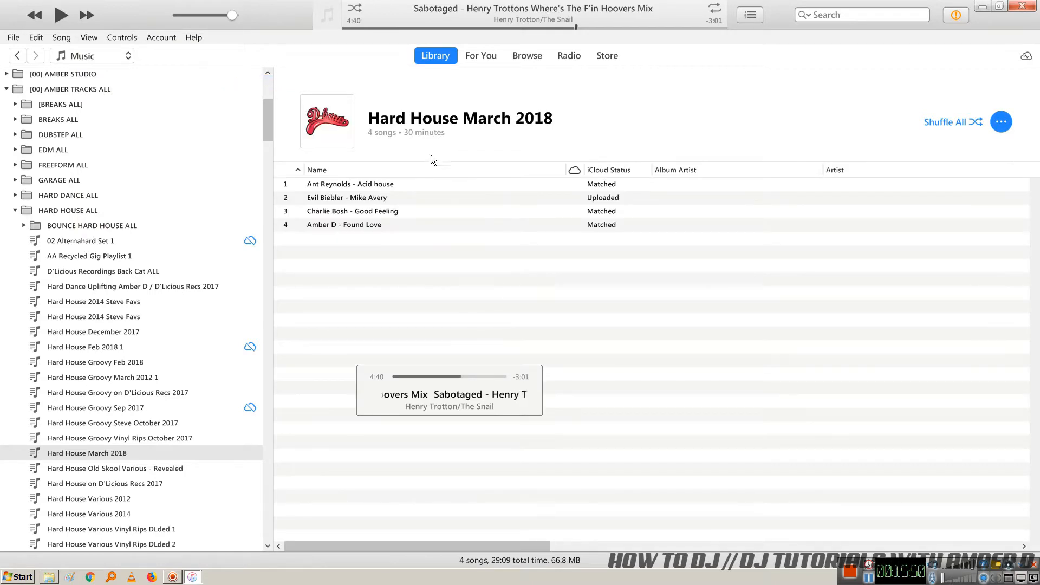
{"action": "left_click", "coordinate": [535, 372]}
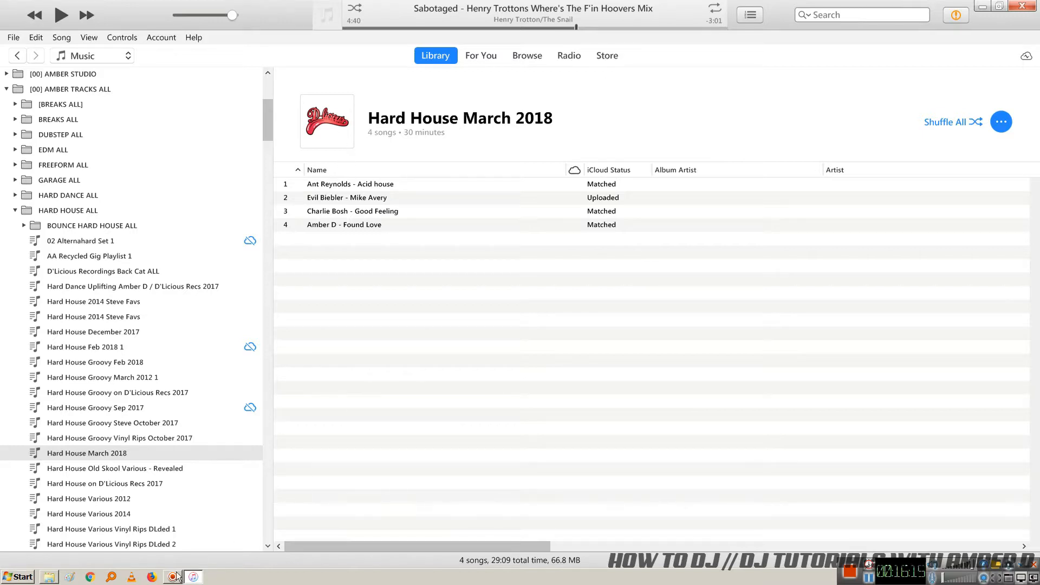
Step: Switch to Paint, paste the captured screenshot onto the blank canvas and maximize the window
{"action": "left_click", "coordinate": [69, 577]}
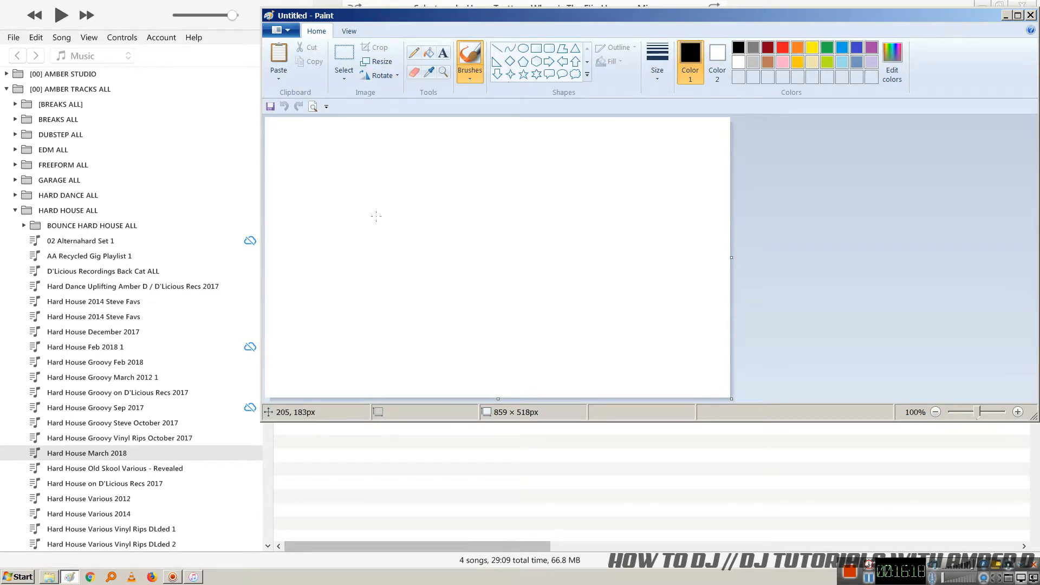
{"action": "key", "text": "ctrl+v"}
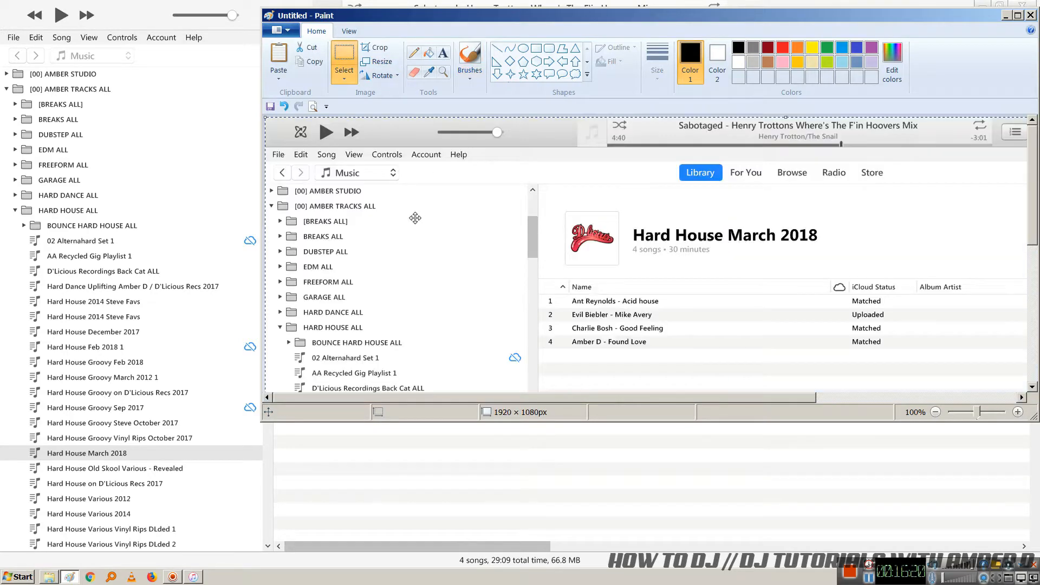
{"action": "left_click", "coordinate": [1018, 15]}
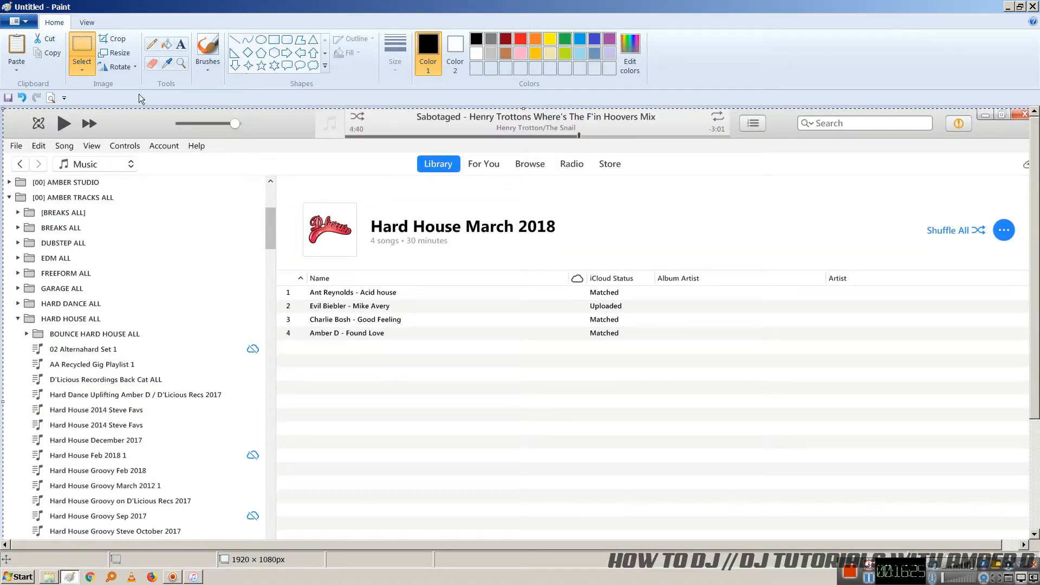
Step: Select the playlist header and track names in the screenshot, about 521 × 353 px, and cut that area out
{"action": "left_click", "coordinate": [117, 42]}
{"action": "left_click_drag", "start_coordinate": [276, 176], "coordinate": [568, 370]}
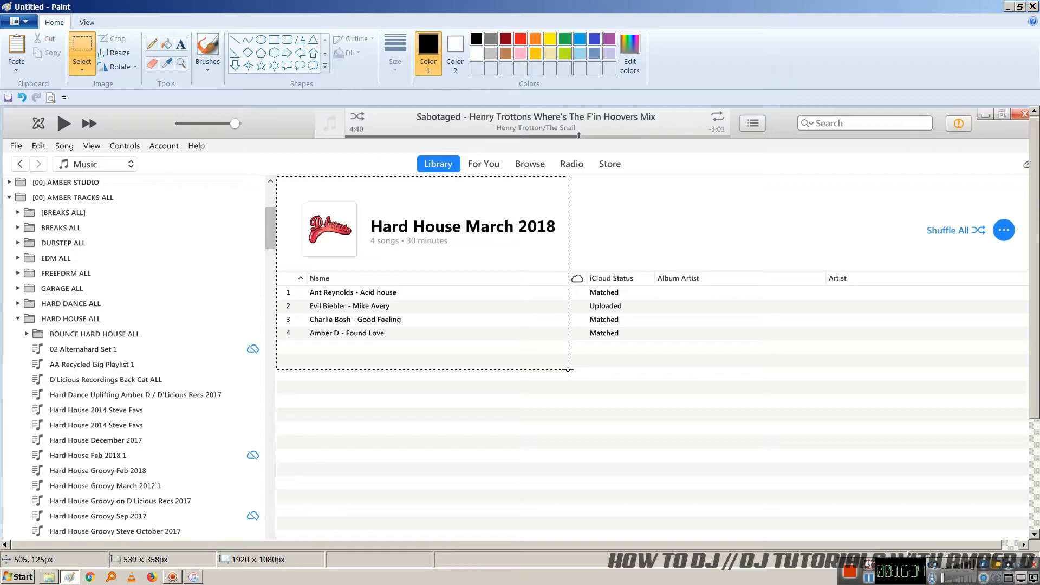
{"action": "left_click_drag", "start_coordinate": [568, 370], "coordinate": [558, 367]}
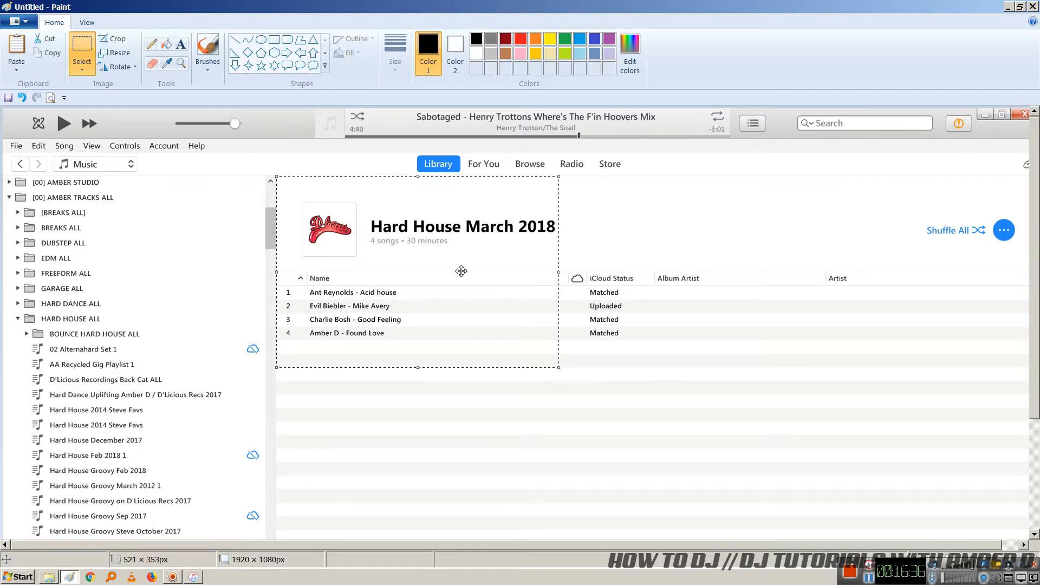
{"action": "key", "text": "Delete"}
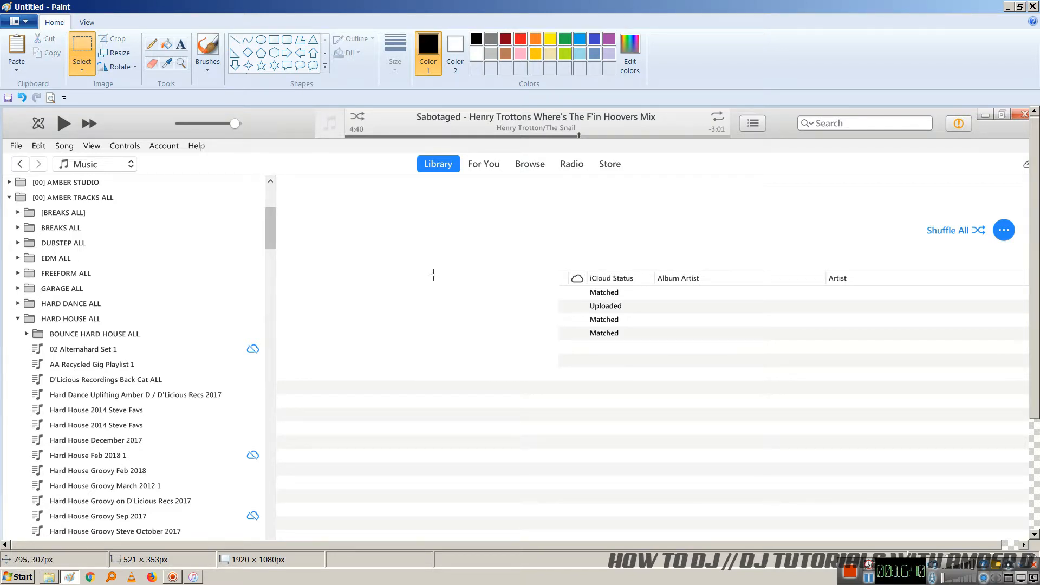
Step: Discard the full screenshot without saving, paste the cut playlist area onto a new blank canvas and deselect it
{"action": "key", "text": "alt+F4"}
{"action": "key", "text": "Tab"}
{"action": "key", "text": "Return"}
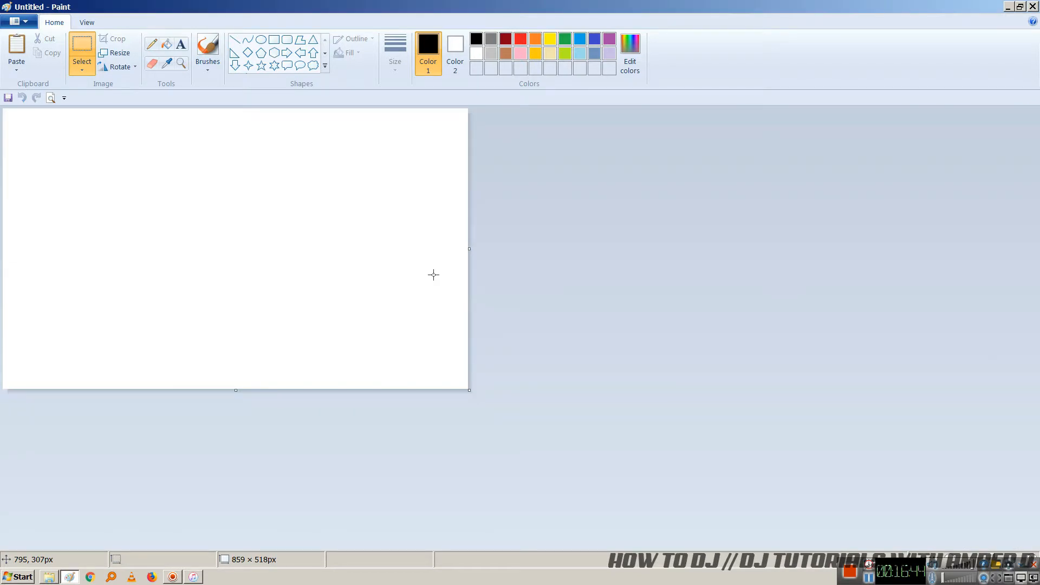
{"action": "key", "text": "ctrl+v"}
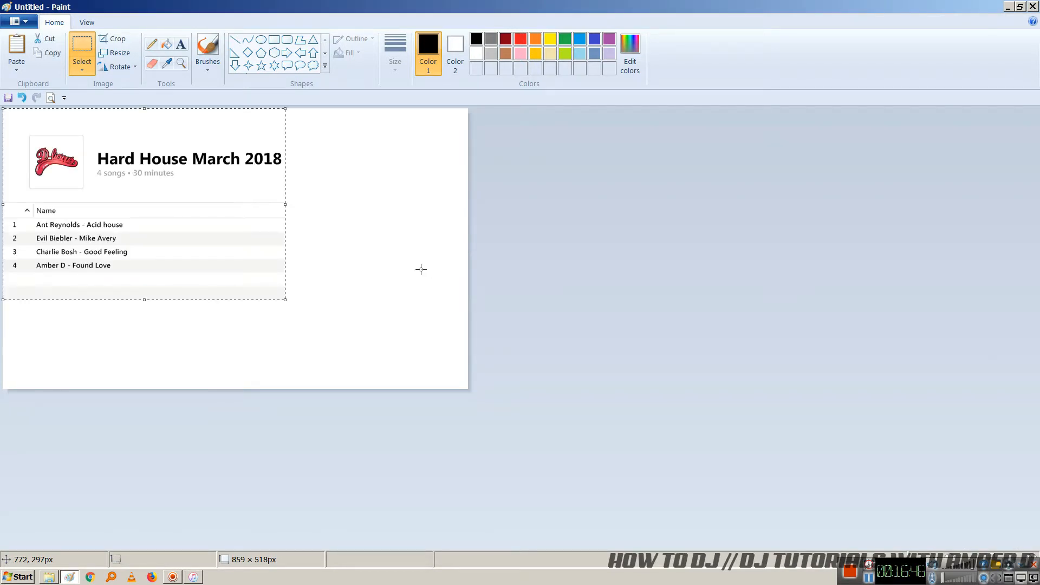
{"action": "left_click", "coordinate": [354, 207]}
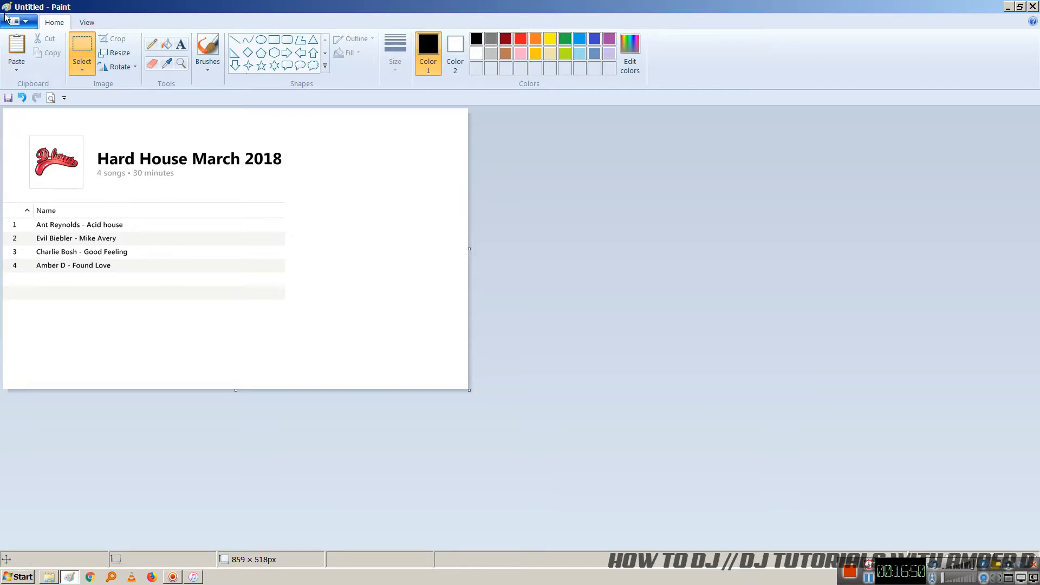
Step: Start saving the playlist image as a PNG and browse to the AMBER TRACKS folder on Local Disk (F:)
{"action": "left_click", "coordinate": [18, 21]}
{"action": "left_click", "coordinate": [42, 131]}
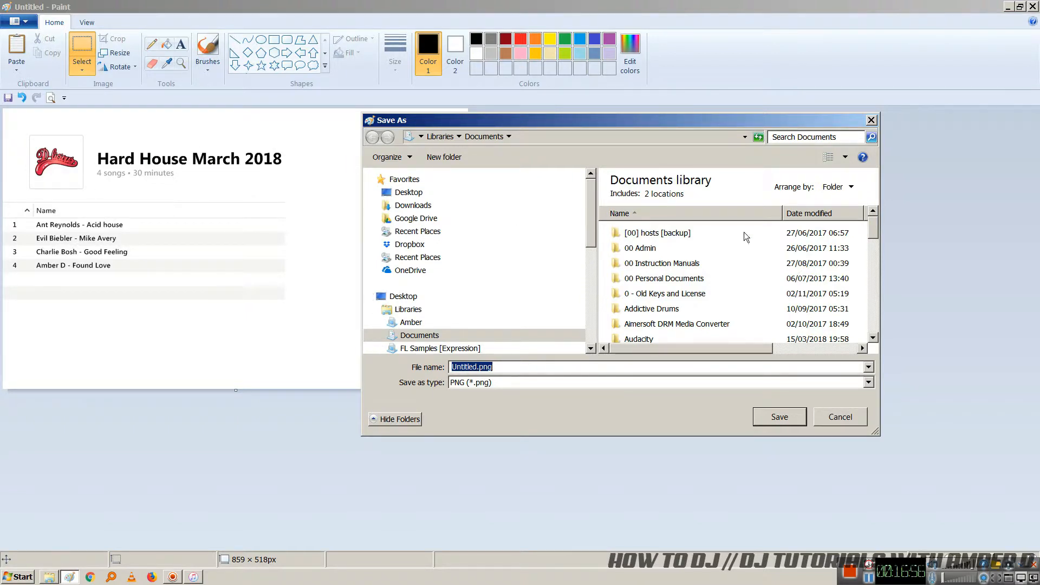
{"action": "left_click_drag", "start_coordinate": [596, 198], "coordinate": [593, 309]}
{"action": "left_click", "coordinate": [438, 280]}
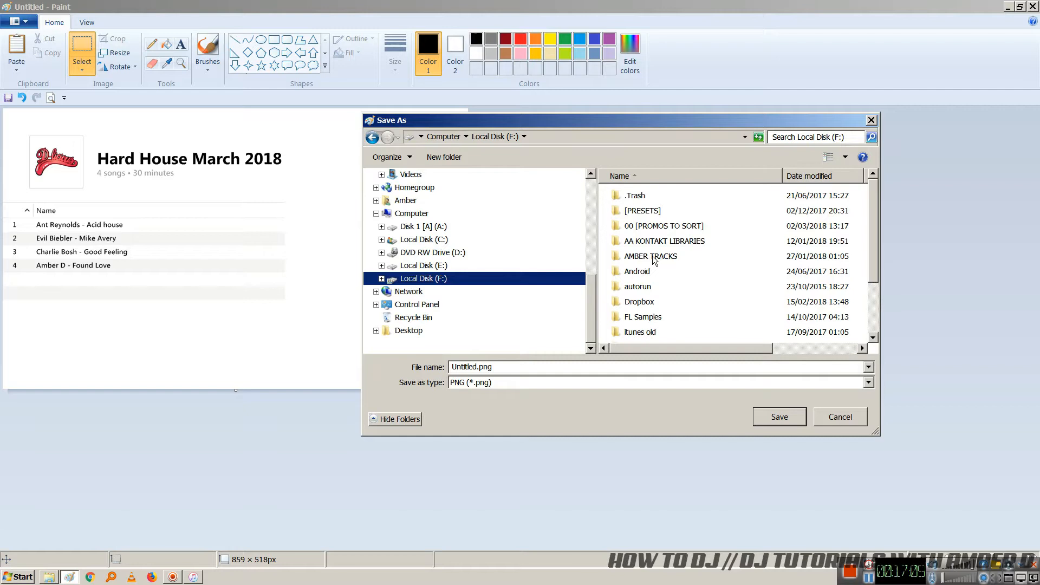
{"action": "mouse_move", "coordinate": [653, 259]}
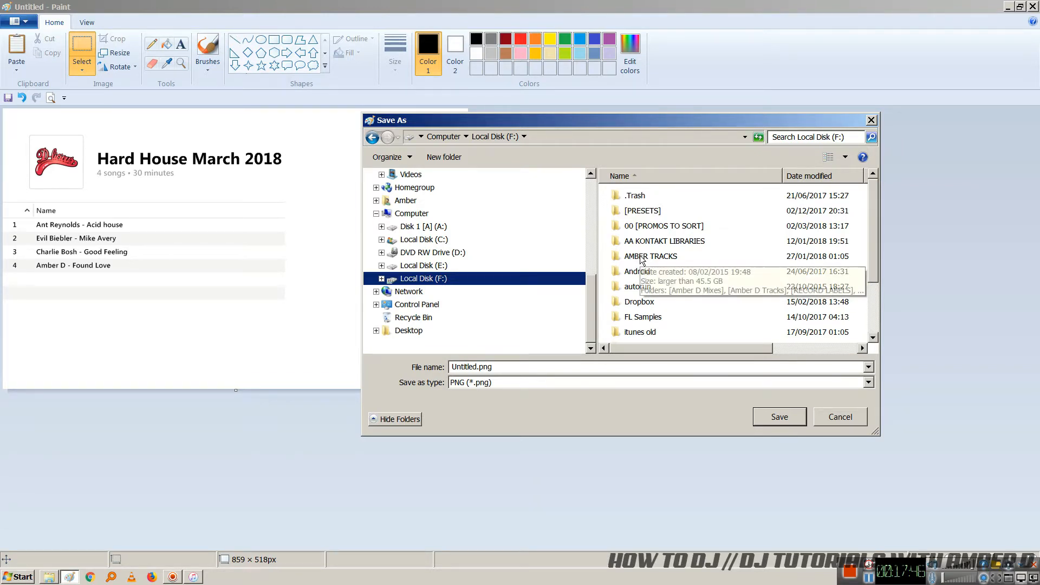
{"action": "double_click", "coordinate": [642, 258]}
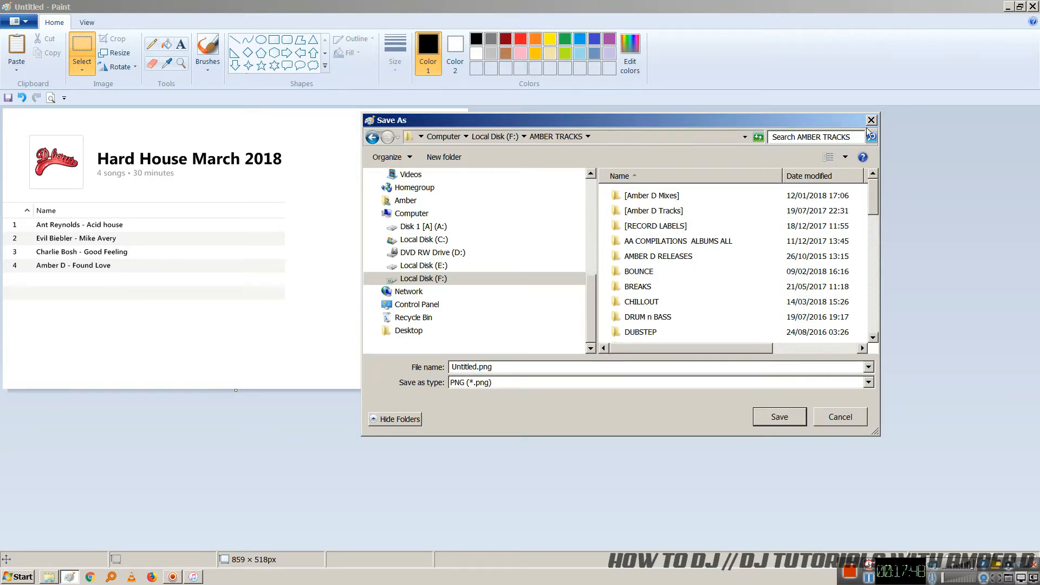
Step: Enlarge the Save As dialog and look through the genre folders inside AMBER TRACKS
{"action": "left_click_drag", "start_coordinate": [877, 431], "coordinate": [969, 551]}
{"action": "left_click_drag", "start_coordinate": [645, 125], "coordinate": [335, 35]}
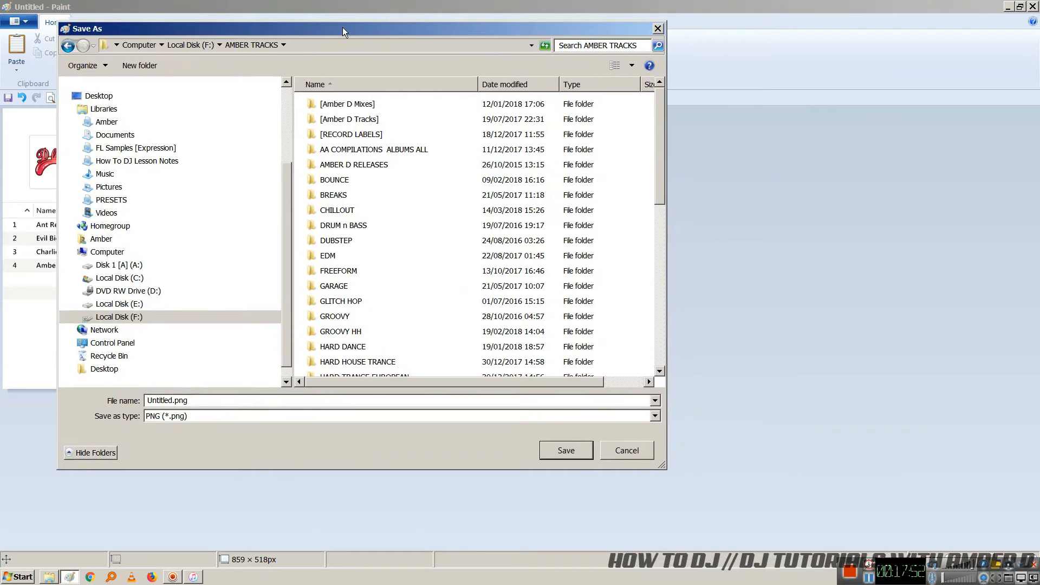
{"action": "left_click", "coordinate": [345, 172]}
{"action": "scroll", "coordinate": [339, 238], "scroll_direction": "down", "scroll_amount": 8}
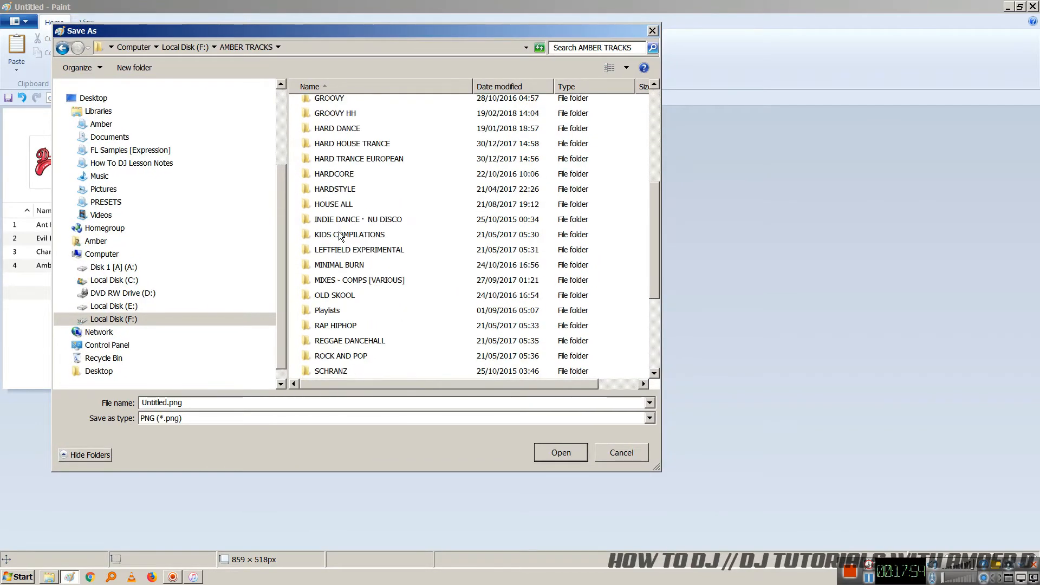
{"action": "scroll", "coordinate": [337, 249], "scroll_direction": "up", "scroll_amount": 7}
{"action": "scroll", "coordinate": [336, 259], "scroll_direction": "up", "scroll_amount": 1}
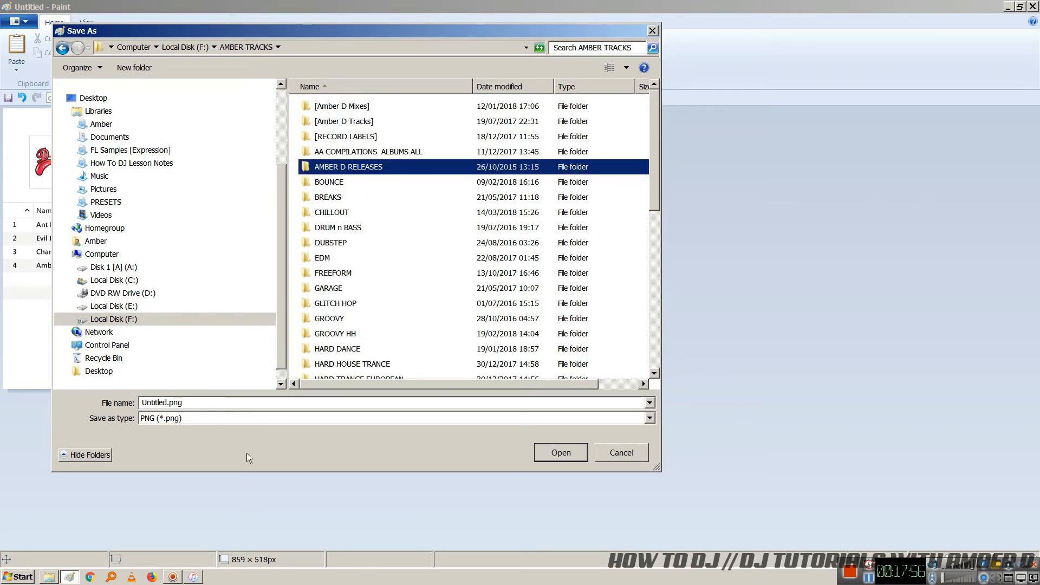
{"action": "left_click", "coordinate": [336, 204]}
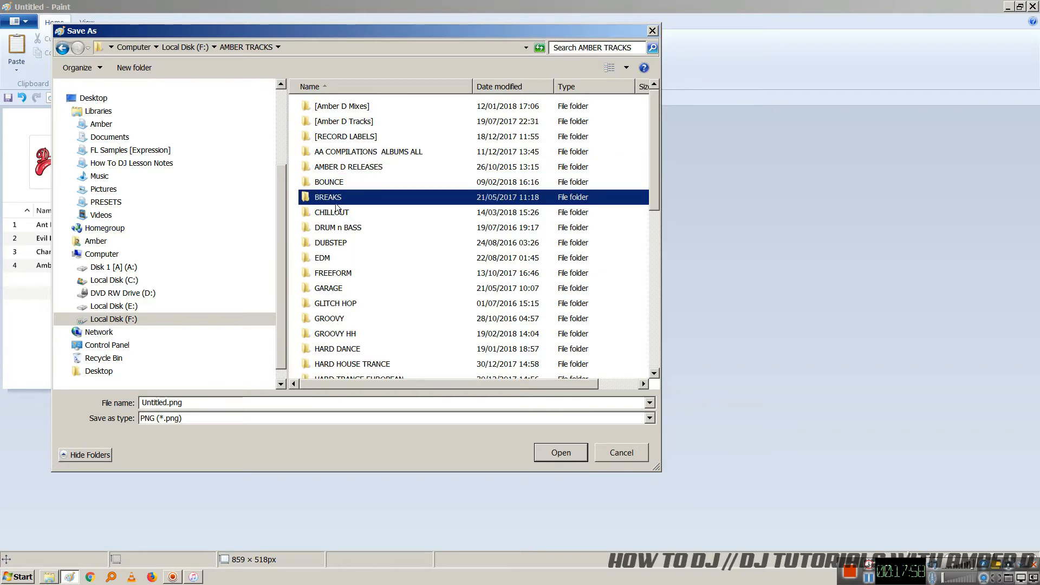
Step: Return to iTunes, collapse HARD HOUSE ALL and review the genre playlist folders under [00] AMBER TRACKS ALL
{"action": "left_click", "coordinate": [191, 574]}
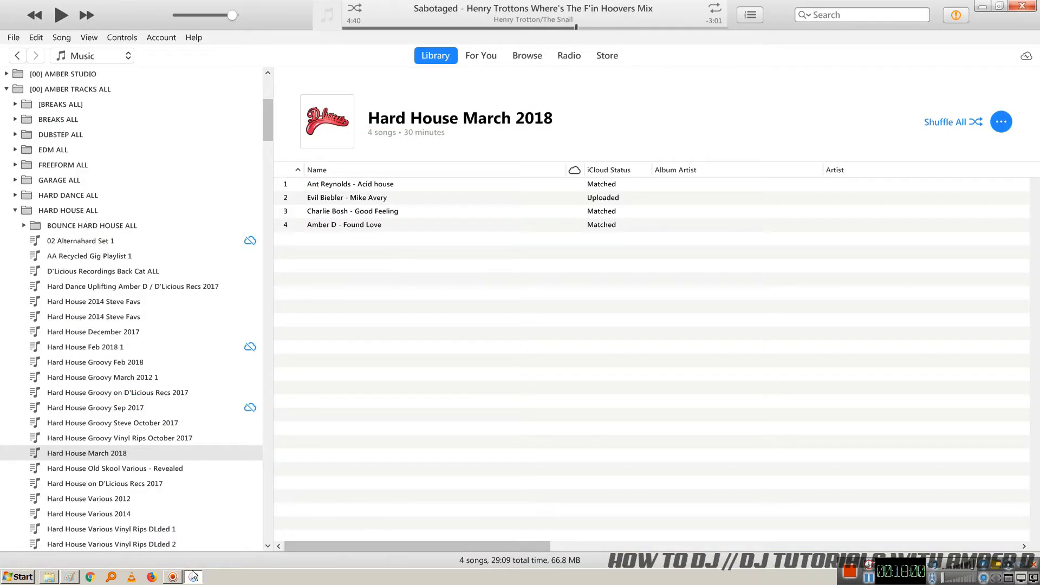
{"action": "left_click", "coordinate": [16, 211]}
{"action": "scroll", "coordinate": [47, 317], "scroll_direction": "up", "scroll_amount": 4}
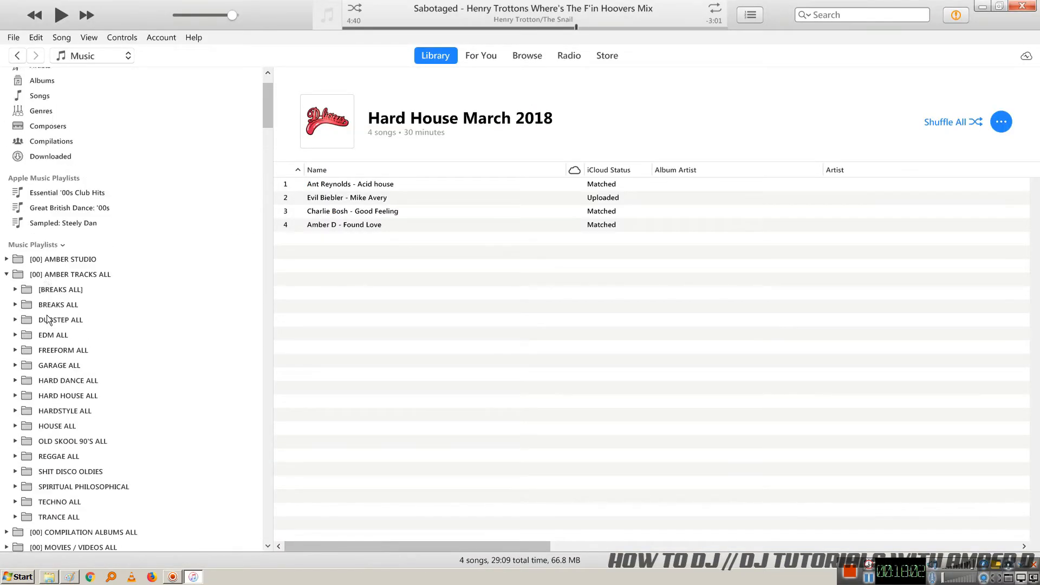
{"action": "scroll", "coordinate": [69, 376], "scroll_direction": "down", "scroll_amount": 2}
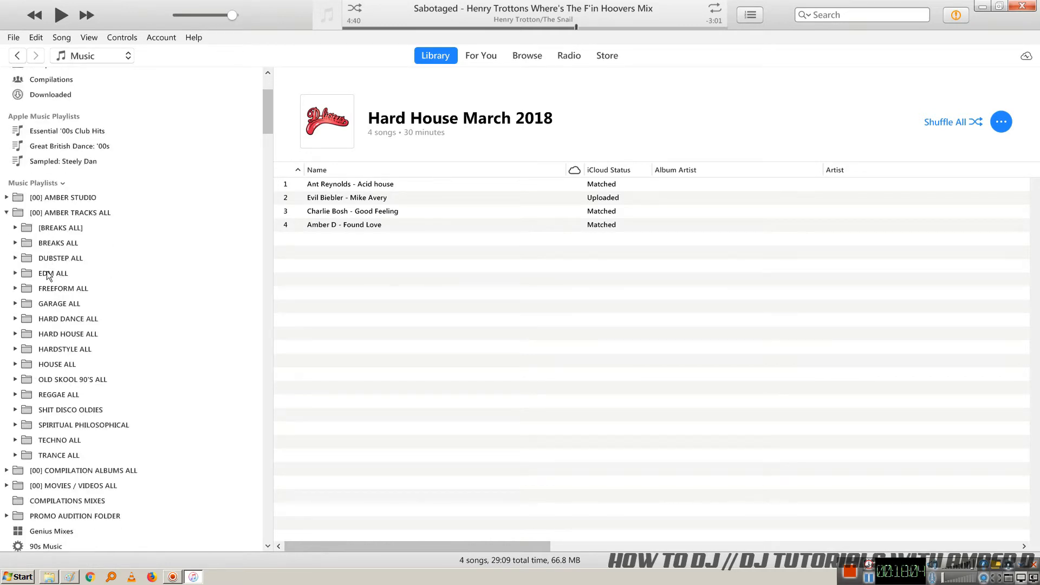
{"action": "scroll", "coordinate": [61, 450], "scroll_direction": "down", "scroll_amount": 2}
{"action": "scroll", "coordinate": [51, 433], "scroll_direction": "up", "scroll_amount": 5}
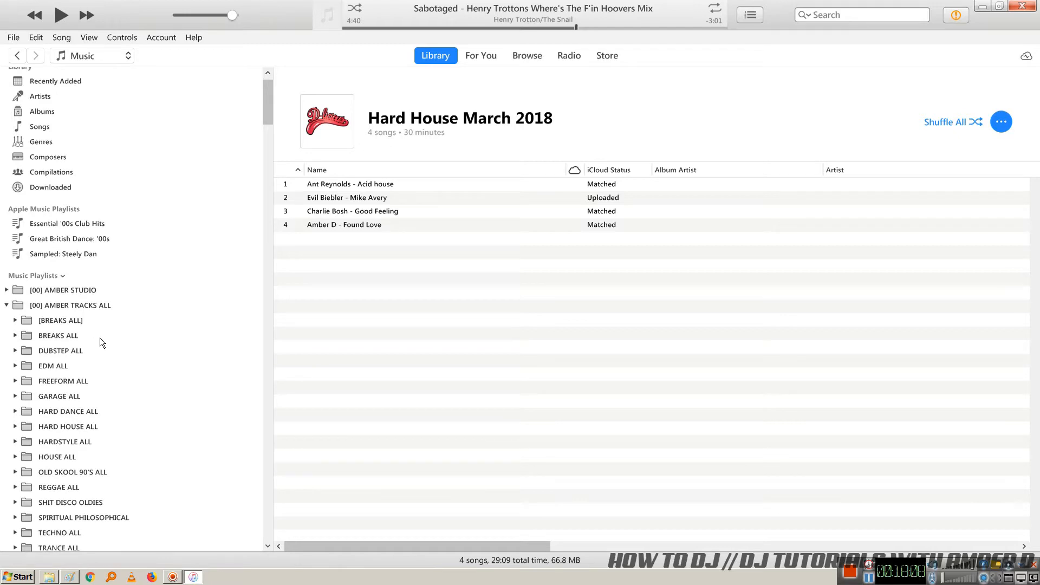
{"action": "scroll", "coordinate": [71, 401], "scroll_direction": "down", "scroll_amount": 3}
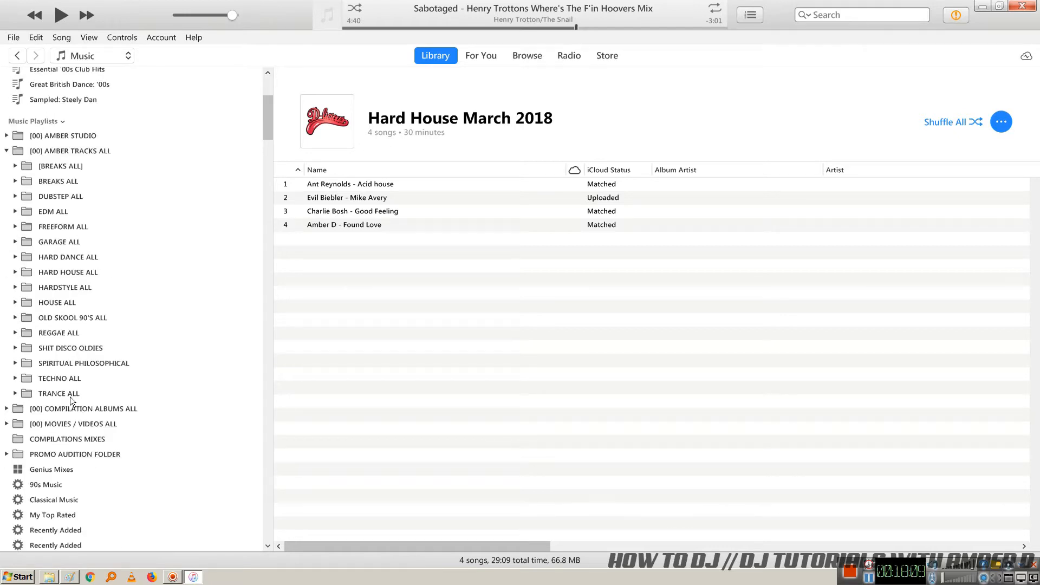
Step: Expand HARD HOUSE ALL, select the Hard House March 2018 playlist and restore iTunes to its smaller window
{"action": "left_click", "coordinate": [15, 273]}
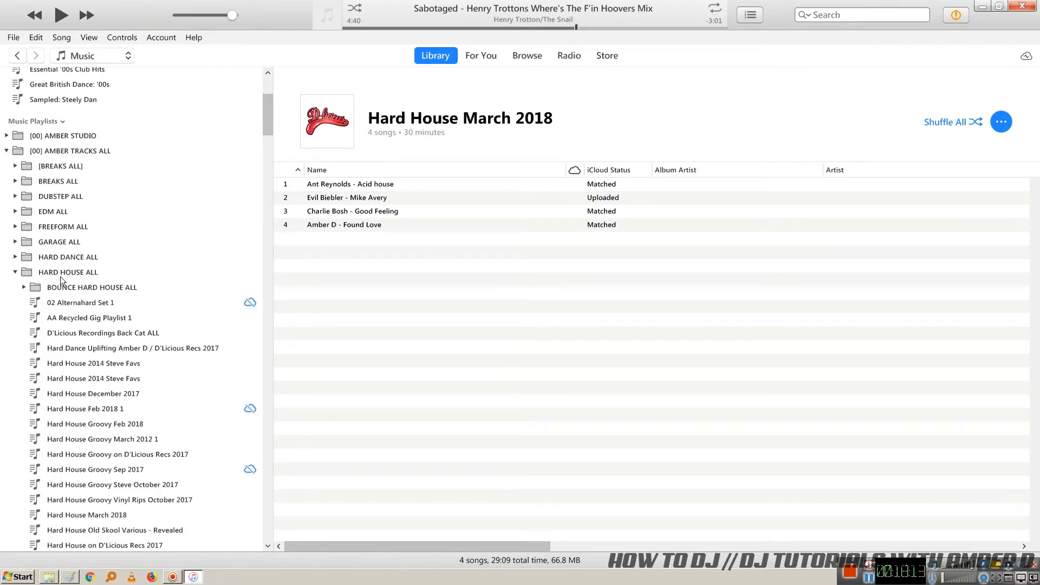
{"action": "left_click", "coordinate": [87, 515]}
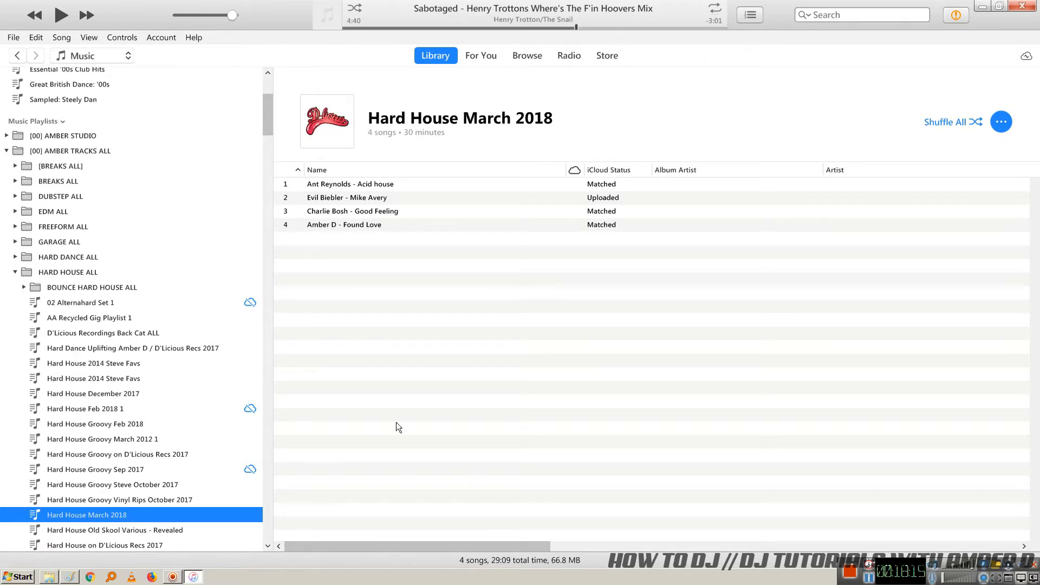
{"action": "left_click", "coordinate": [999, 6]}
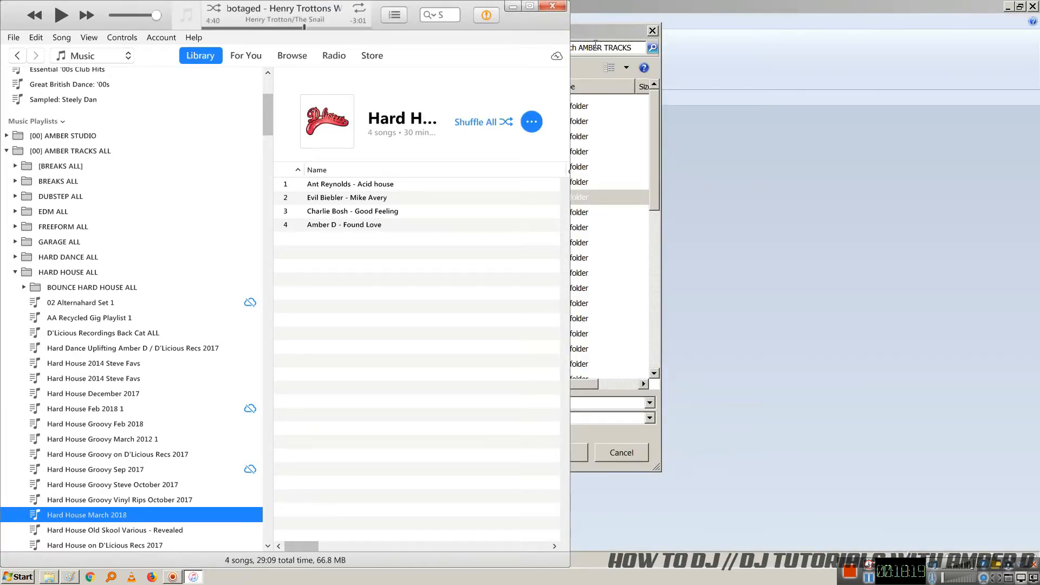
Step: Reposition the Save As dialog around the playlist image in Paint and cancel the save
{"action": "left_click_drag", "start_coordinate": [599, 28], "coordinate": [712, 23]}
{"action": "left_click_drag", "start_coordinate": [455, 26], "coordinate": [722, 91]}
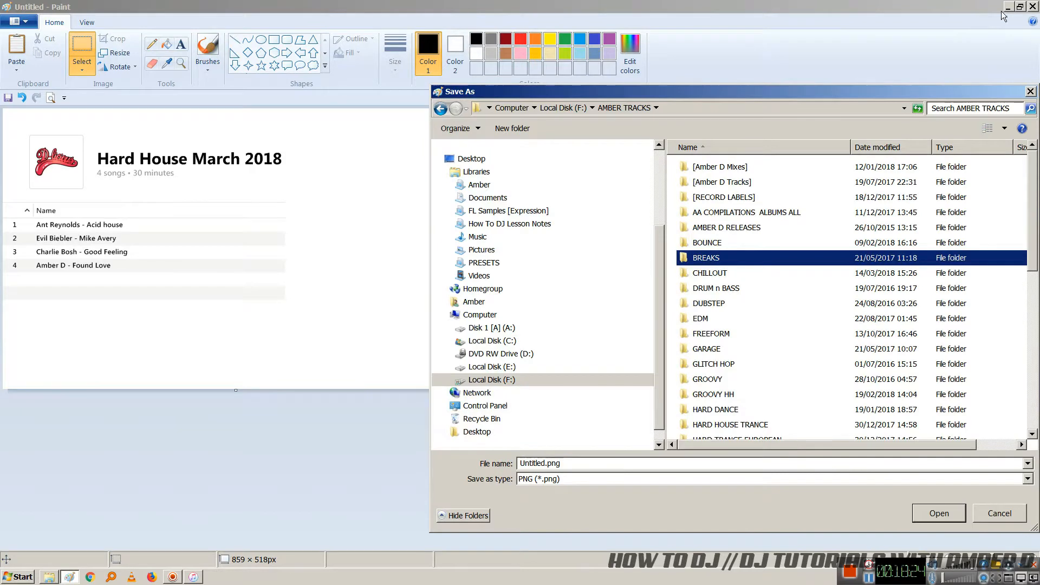
{"action": "left_click", "coordinate": [1008, 7]}
{"action": "left_click_drag", "start_coordinate": [736, 93], "coordinate": [610, 47]}
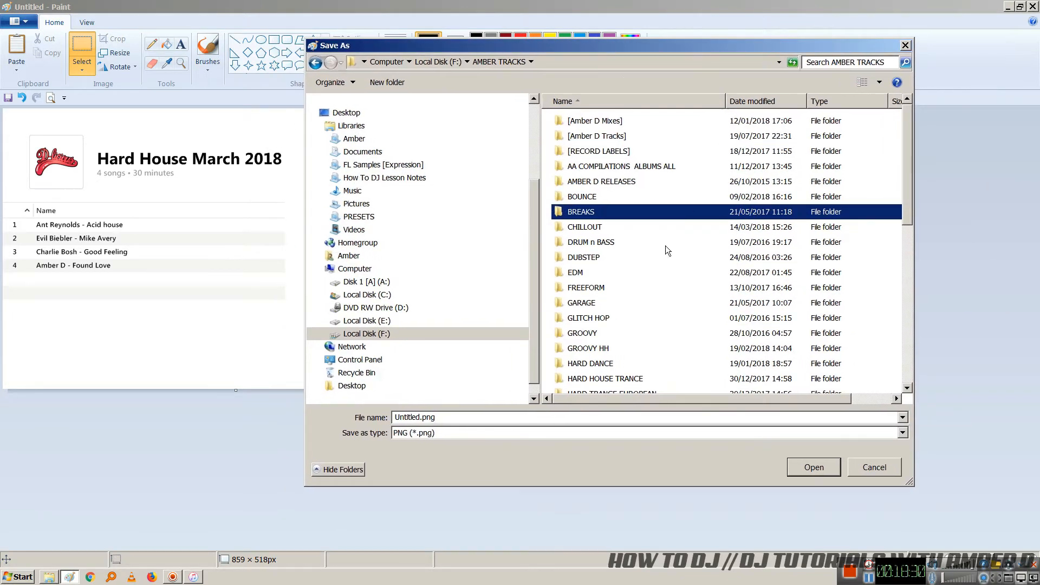
{"action": "left_click", "coordinate": [875, 468]}
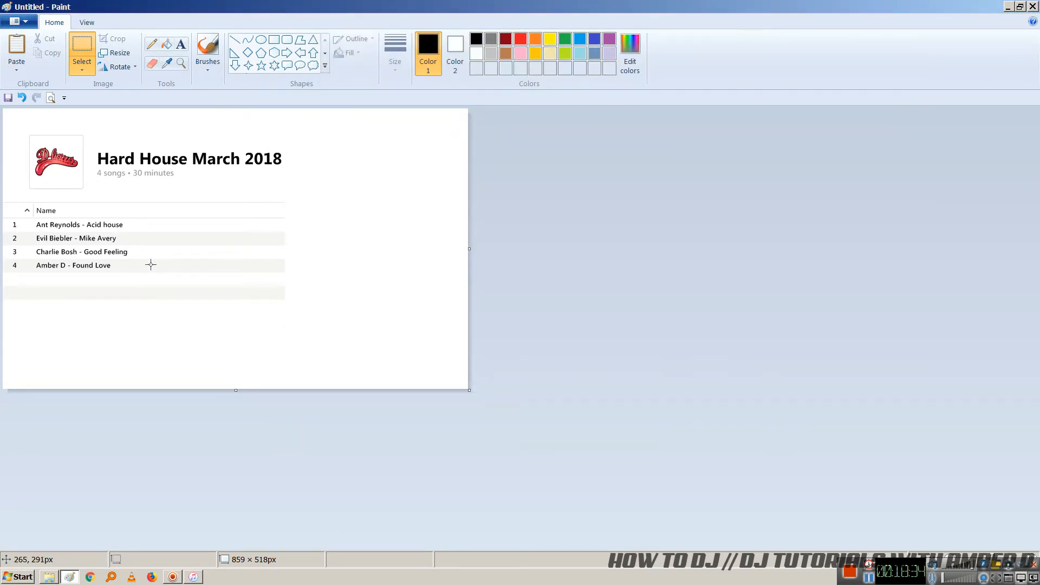
Step: Minimize Paint, bring up the Explorer window of the [HARD HOUSE 2018] folder and dock it beside iTunes
{"action": "left_click", "coordinate": [1008, 7]}
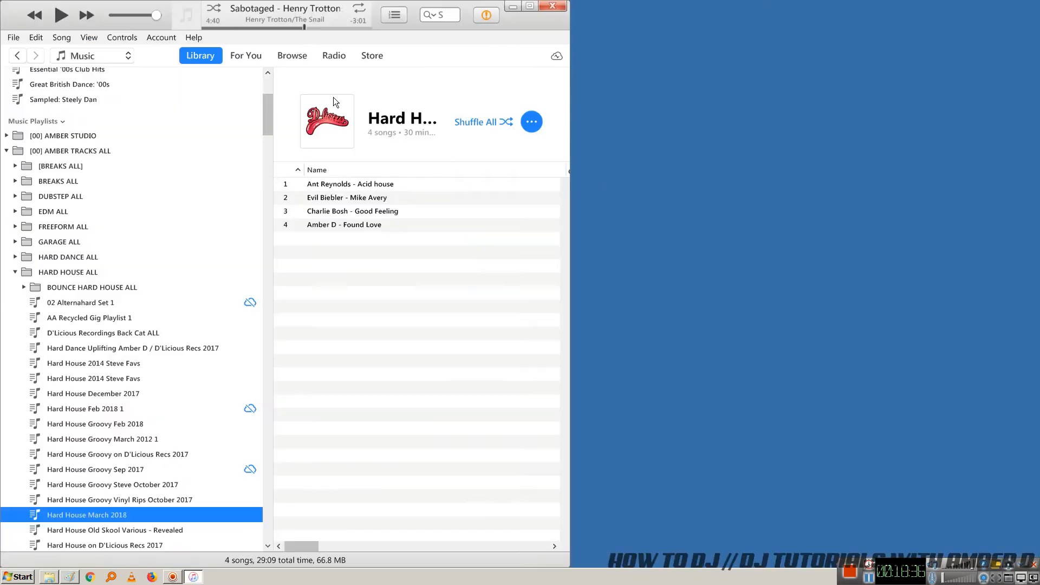
{"action": "left_click", "coordinate": [49, 578]}
{"action": "left_click_drag", "start_coordinate": [509, 126], "coordinate": [1035, 77]}
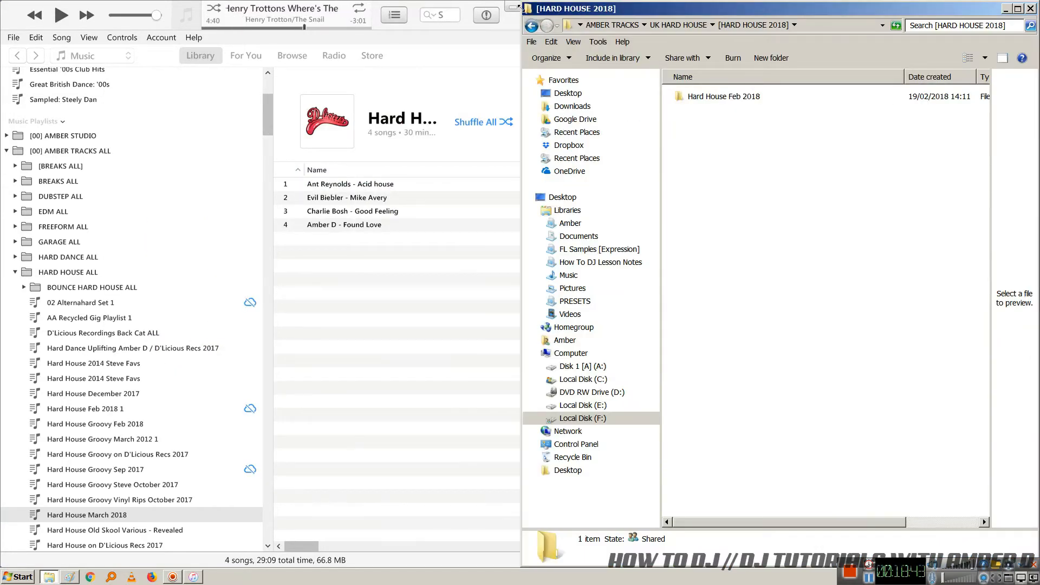
Step: Browse the disk folders from AMBER TRACKS on drive F: through UK HARD HOUSE to [HARD HOUSE 2018]
{"action": "left_click_drag", "start_coordinate": [469, 8], "coordinate": [0, 39]}
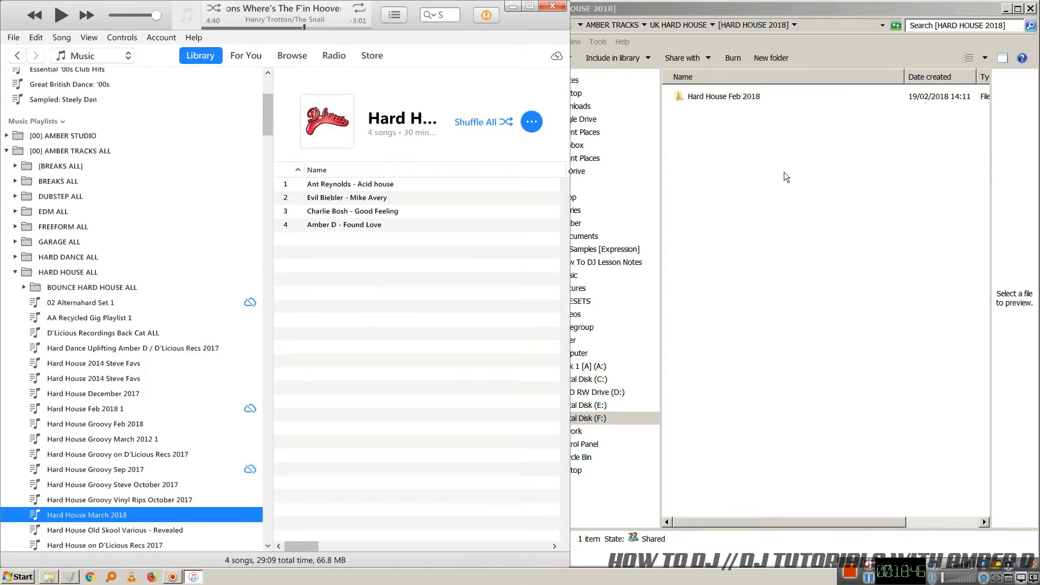
{"action": "left_click", "coordinate": [807, 172]}
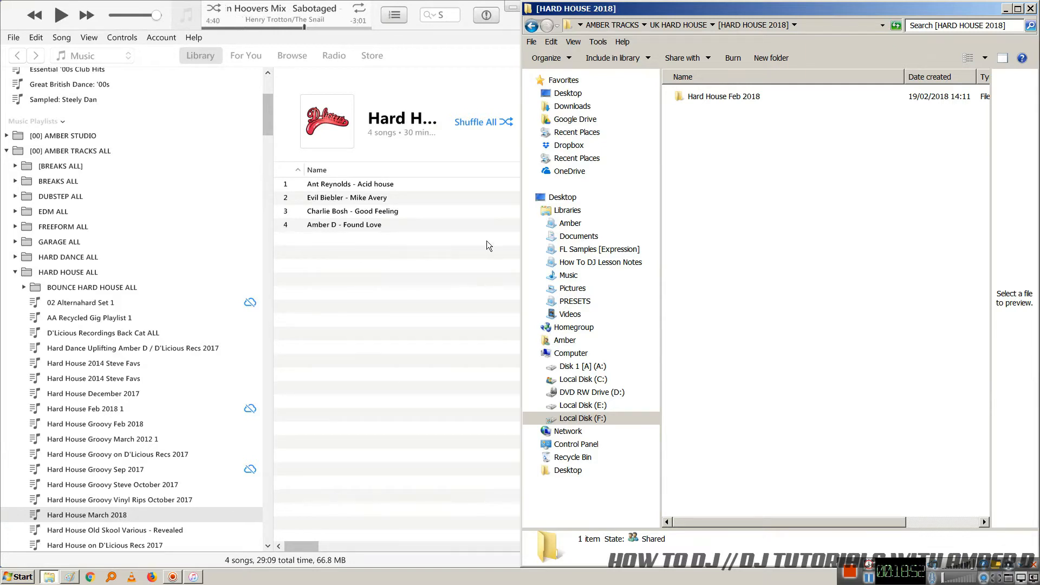
{"action": "left_click", "coordinate": [612, 24]}
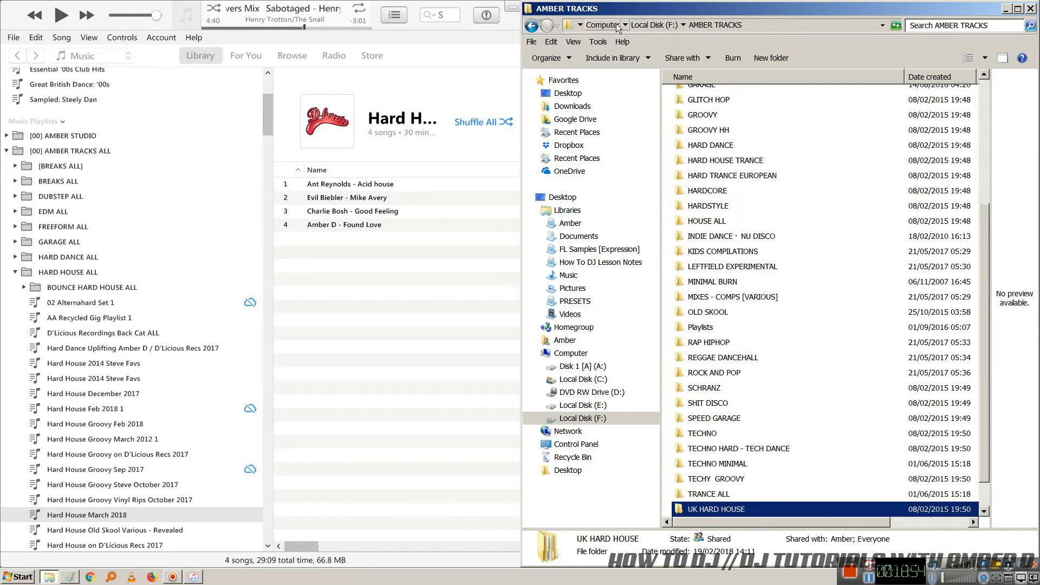
{"action": "scroll", "coordinate": [719, 382], "scroll_direction": "up", "scroll_amount": 1}
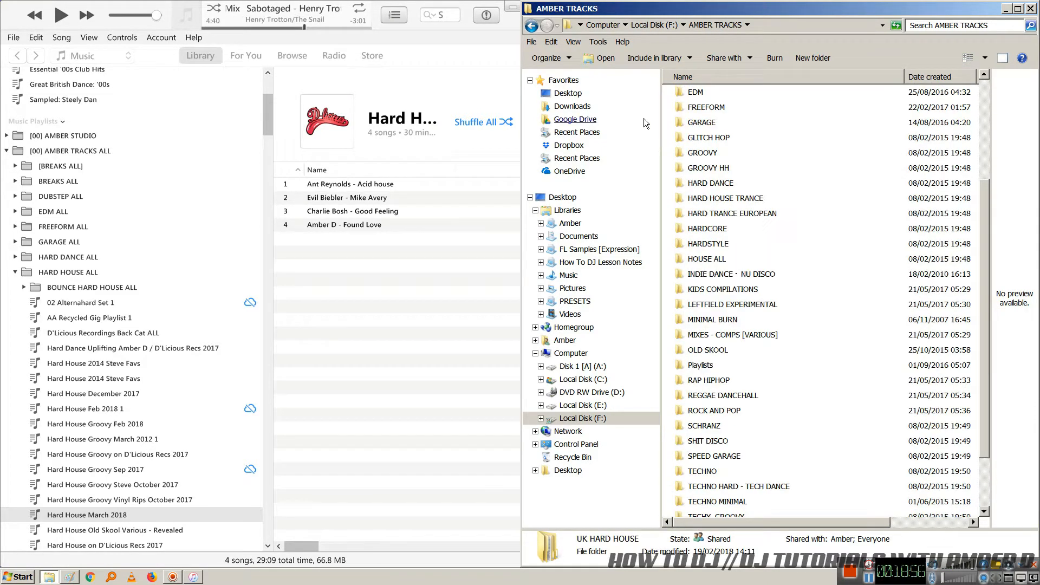
{"action": "left_click", "coordinate": [654, 25]}
{"action": "double_click", "coordinate": [702, 279]}
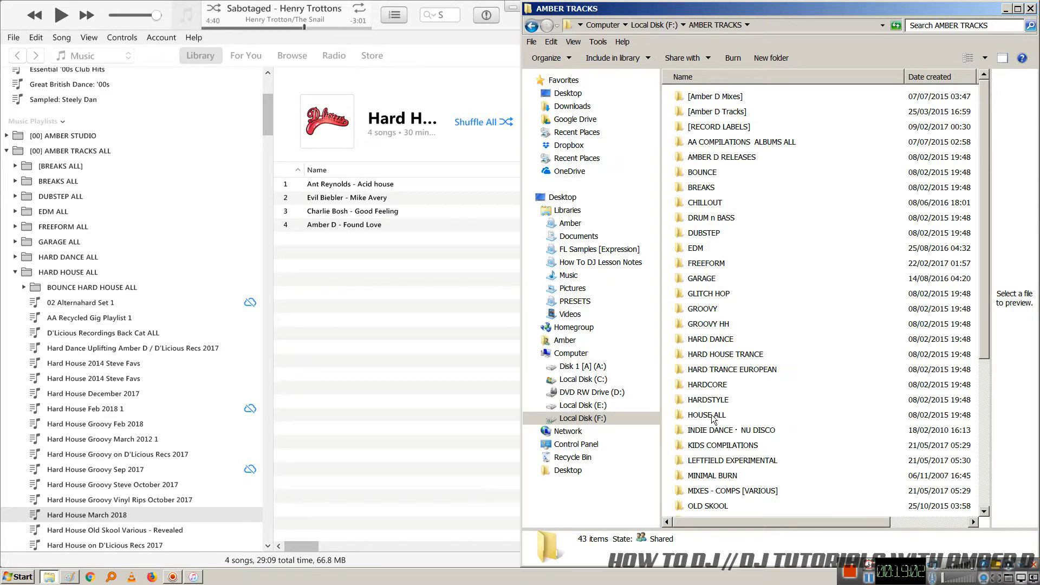
{"action": "scroll", "coordinate": [702, 422], "scroll_direction": "down", "scroll_amount": 5}
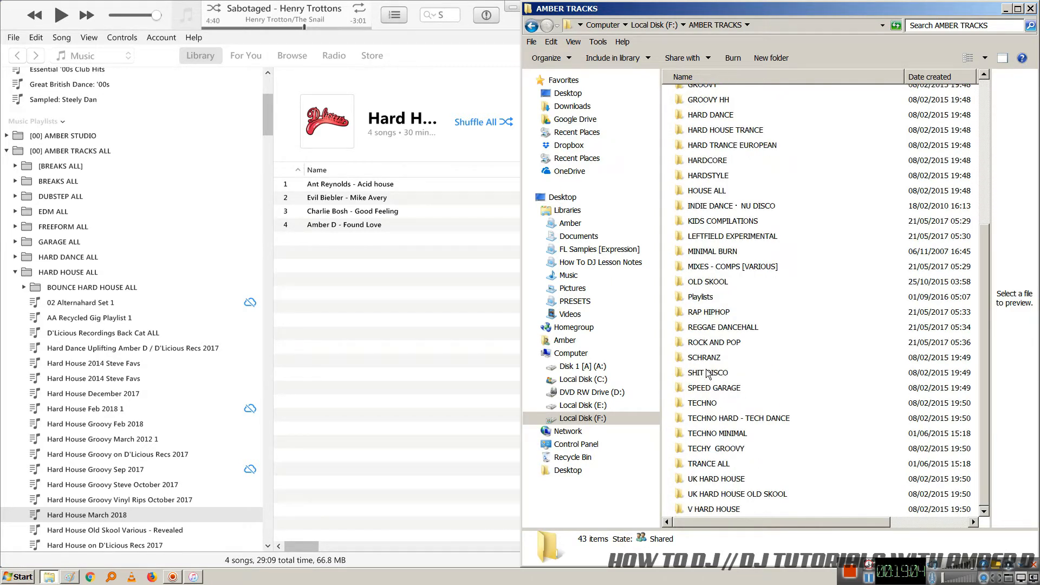
{"action": "double_click", "coordinate": [700, 479]}
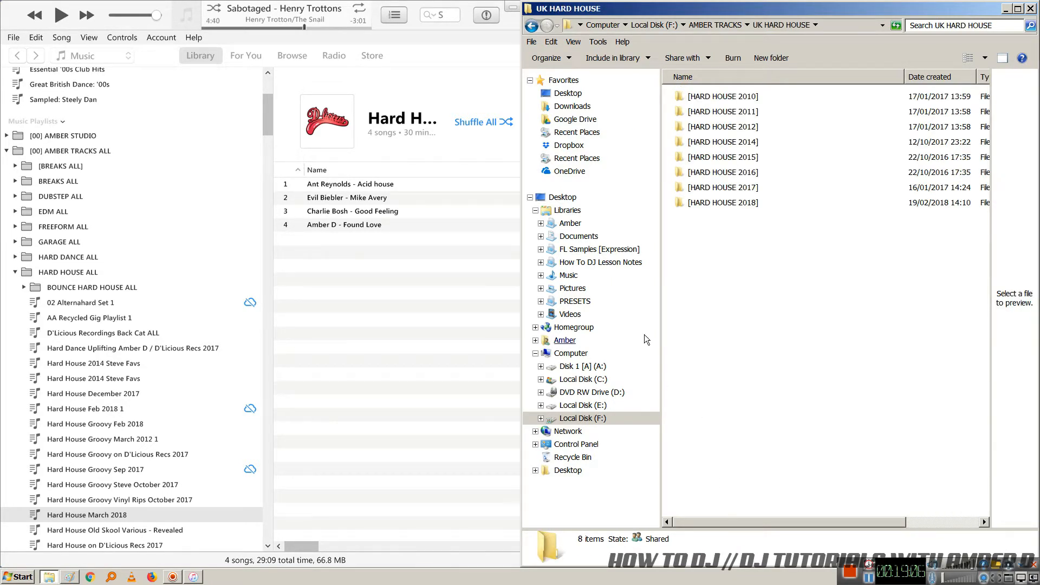
{"action": "double_click", "coordinate": [705, 206]}
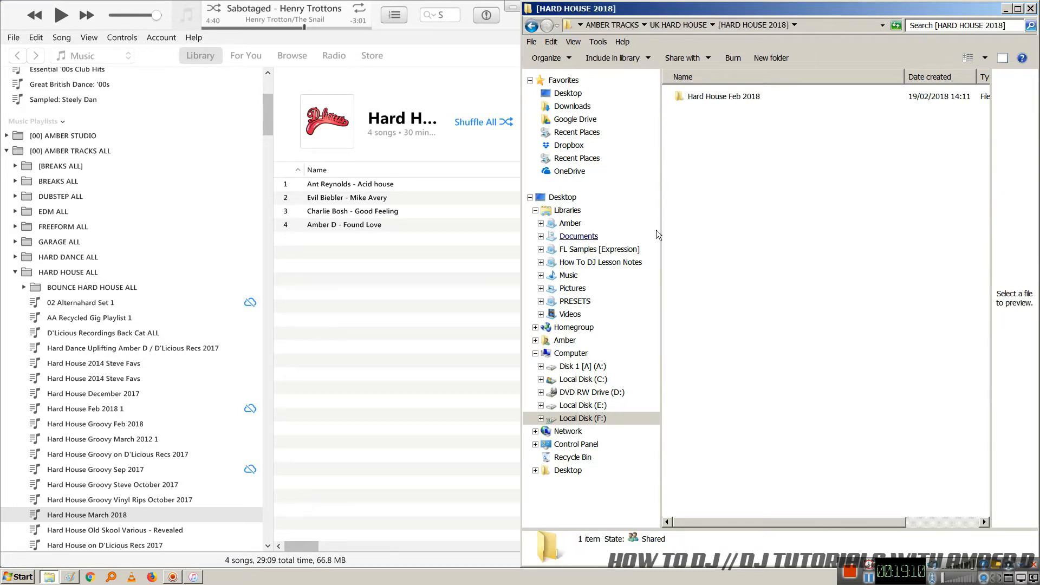
Step: Narrow the iTunes sidebar, then create a folder named Hard House March 2018 inside [HARD HOUSE 2018] in Explorer
{"action": "left_click_drag", "start_coordinate": [273, 184], "coordinate": [211, 180]}
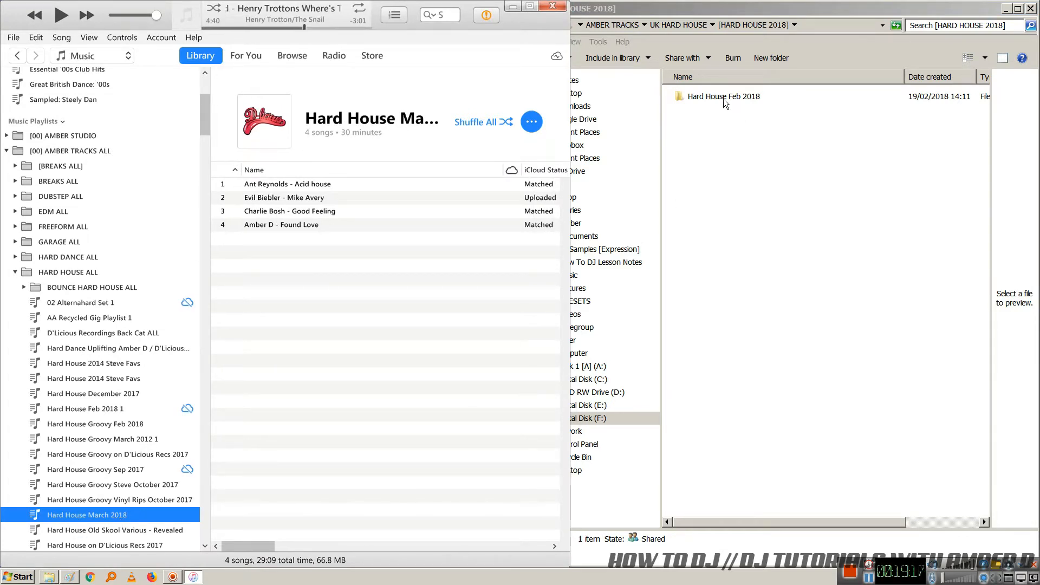
{"action": "left_click", "coordinate": [771, 57]}
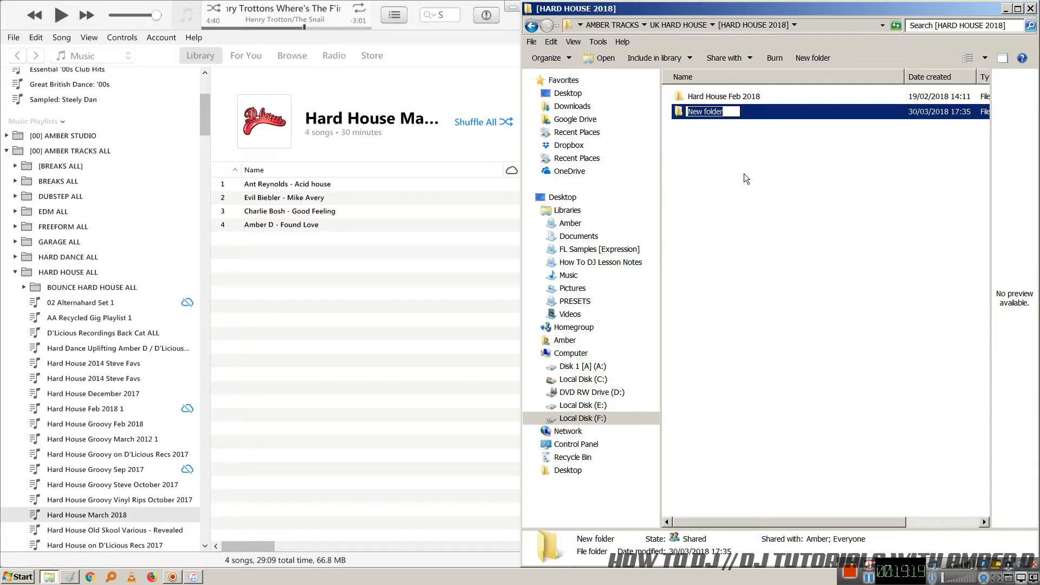
{"action": "type", "text": "Hard H9ou7"}
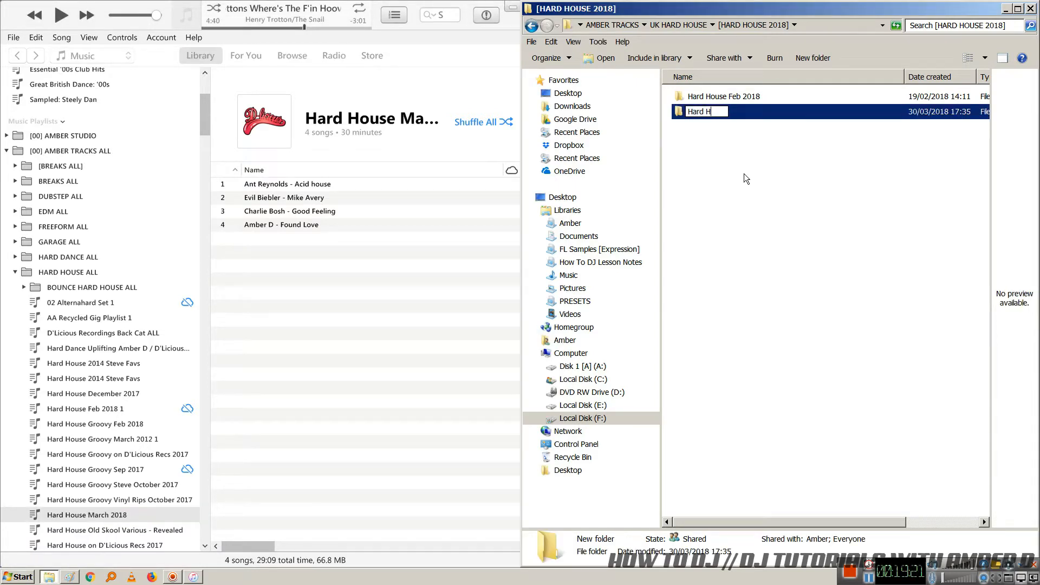
{"action": "key", "text": "BackSpace"}
{"action": "key", "text": "BackSpace"}
{"action": "key", "text": "BackSpace"}
{"action": "key", "text": "BackSpace"}
{"action": "type", "text": "ouse March 2018"}
{"action": "left_click", "coordinate": [745, 179]}
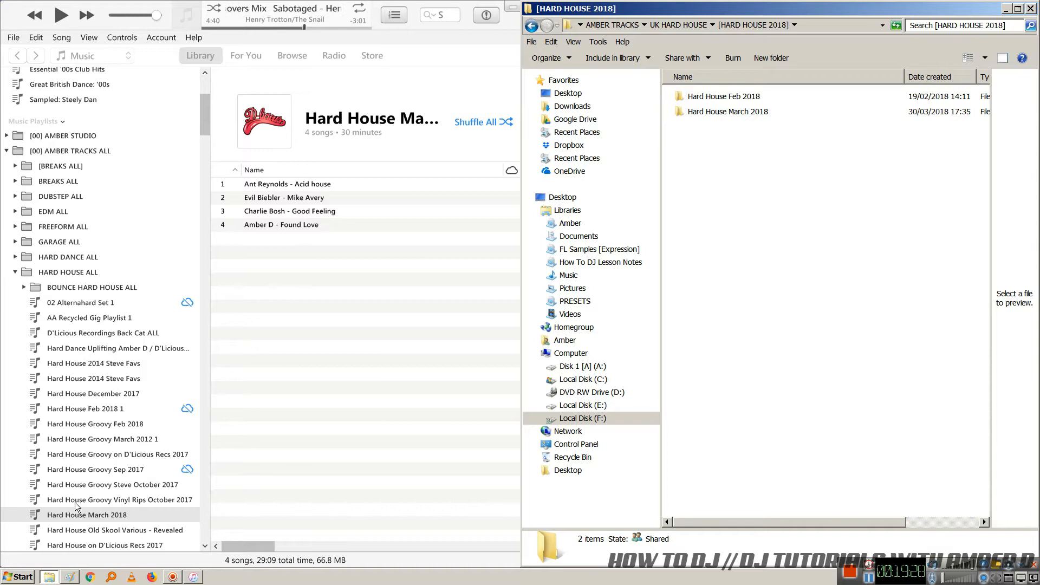
Step: Copy all four tracks of the Hard House March 2018 playlist from iTunes into the new Hard House March 2018 disk folder
{"action": "double_click", "coordinate": [710, 112]}
{"action": "left_click", "coordinate": [266, 218]}
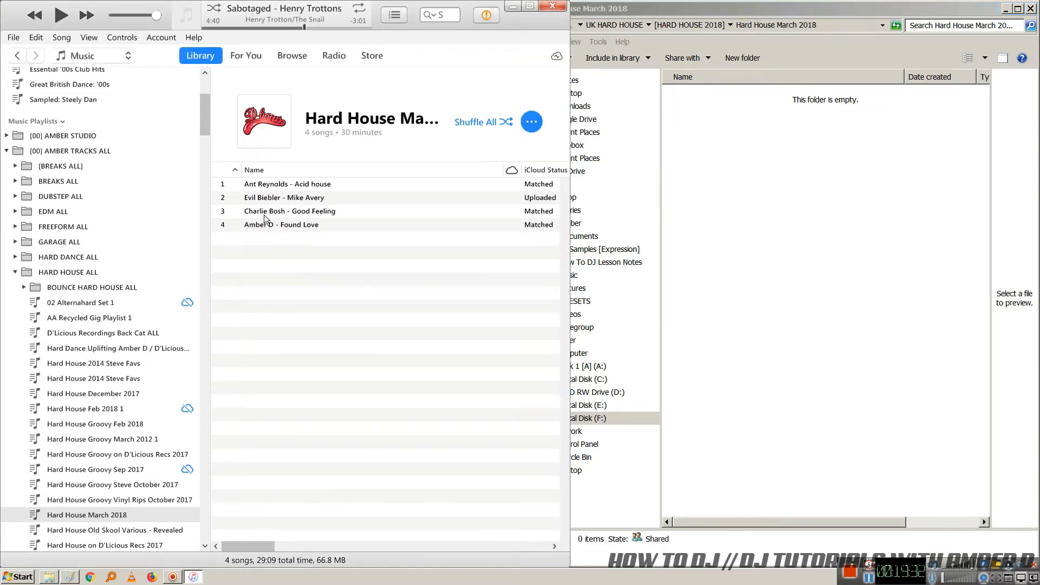
{"action": "left_click", "coordinate": [259, 188]}
{"action": "left_click", "coordinate": [262, 227], "text": "shift"}
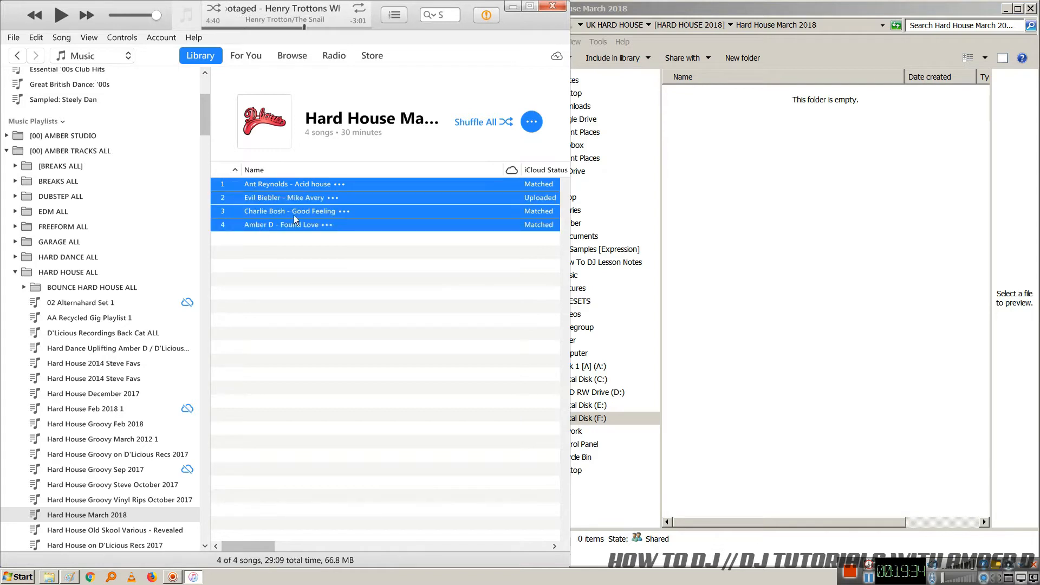
{"action": "left_click_drag", "start_coordinate": [389, 183], "coordinate": [832, 174]}
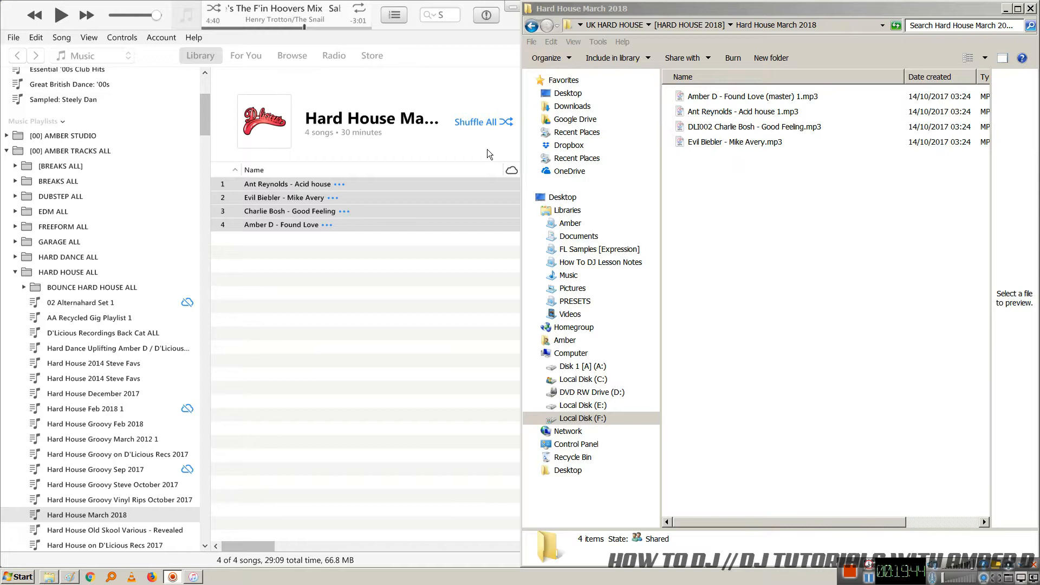
{"action": "left_click", "coordinate": [332, 251]}
{"action": "left_click", "coordinate": [749, 212]}
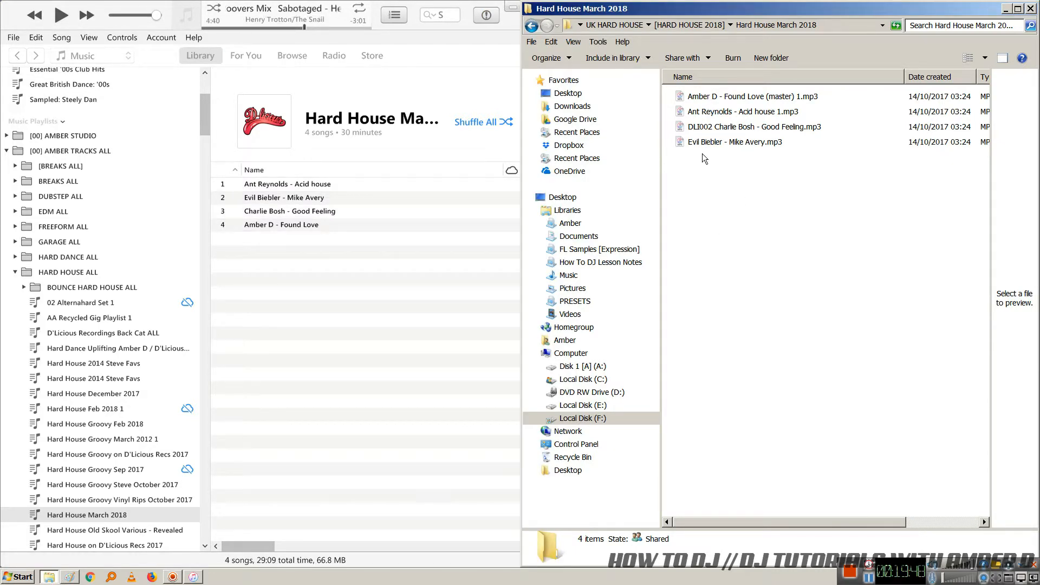
{"action": "left_click", "coordinate": [282, 260]}
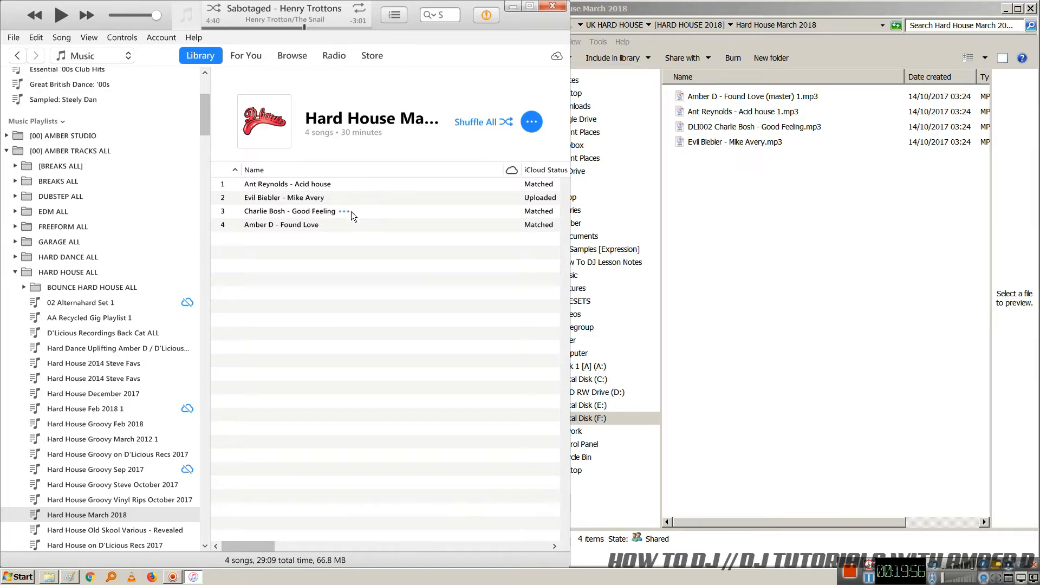
Step: Switch to Paint, start saving the playlist image and browse to F: > AMBER TRACKS > UK HARD HOUSE > [HARD HOUSE 2018] > Hard House March 2018
{"action": "left_click", "coordinate": [71, 578]}
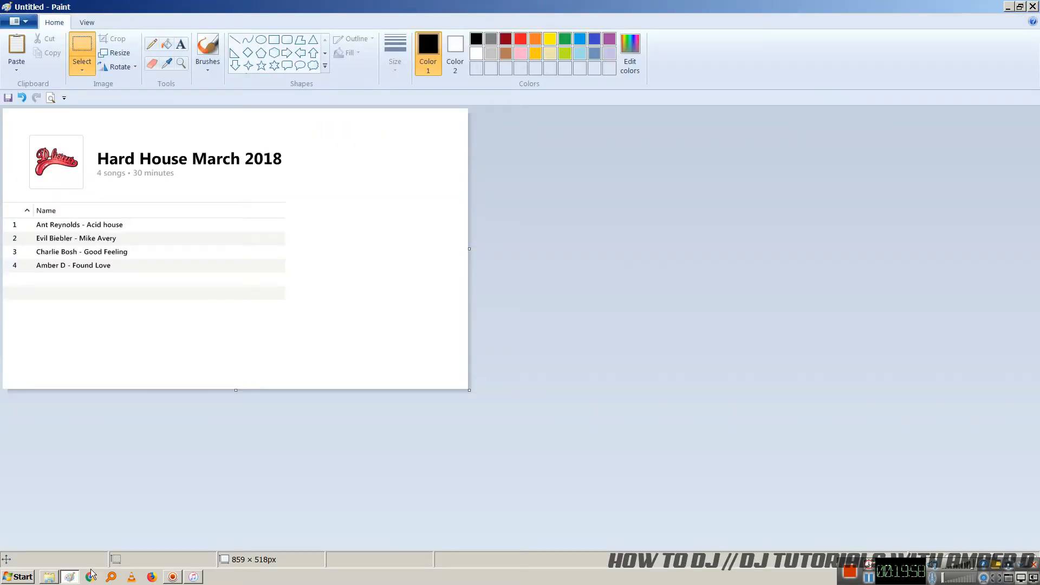
{"action": "left_click", "coordinate": [21, 22]}
{"action": "left_click", "coordinate": [51, 132]}
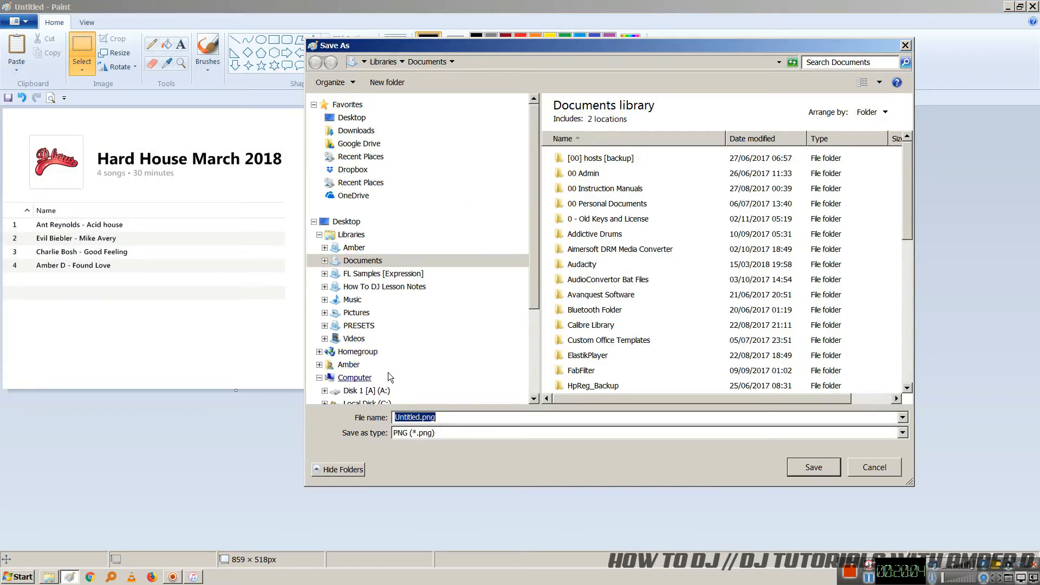
{"action": "left_click_drag", "start_coordinate": [530, 253], "coordinate": [524, 376]}
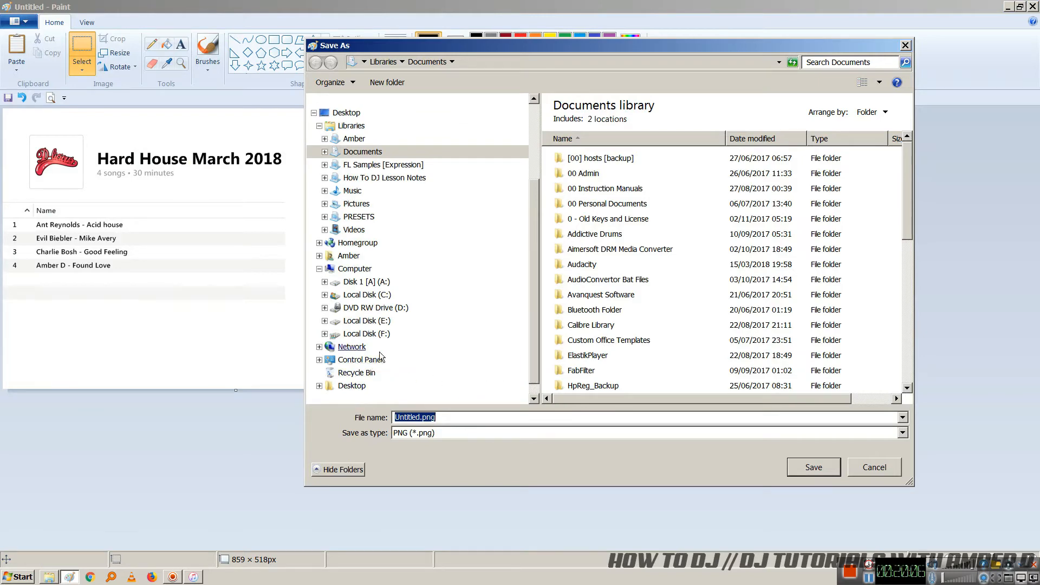
{"action": "left_click", "coordinate": [367, 334]}
{"action": "double_click", "coordinate": [592, 185]}
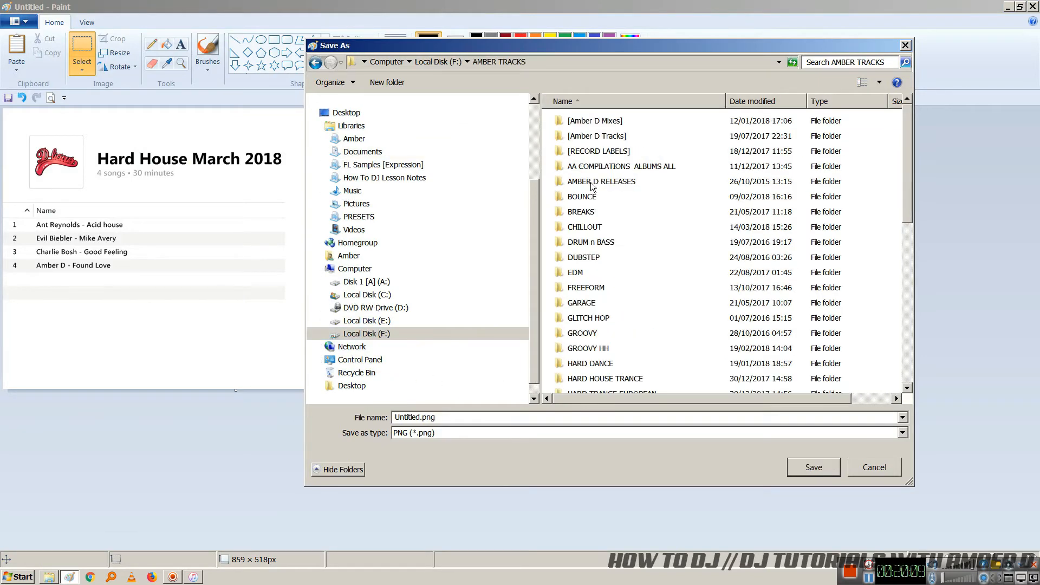
{"action": "left_click", "coordinate": [594, 351]}
{"action": "scroll", "coordinate": [594, 353], "scroll_direction": "down", "scroll_amount": 1}
{"action": "scroll", "coordinate": [590, 366], "scroll_direction": "down", "scroll_amount": 3}
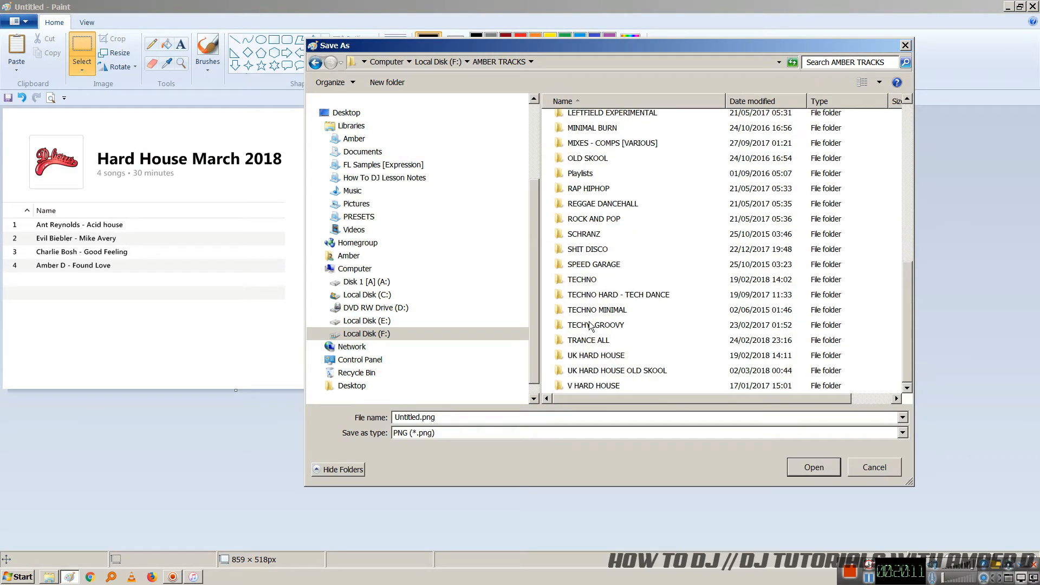
{"action": "double_click", "coordinate": [581, 356]}
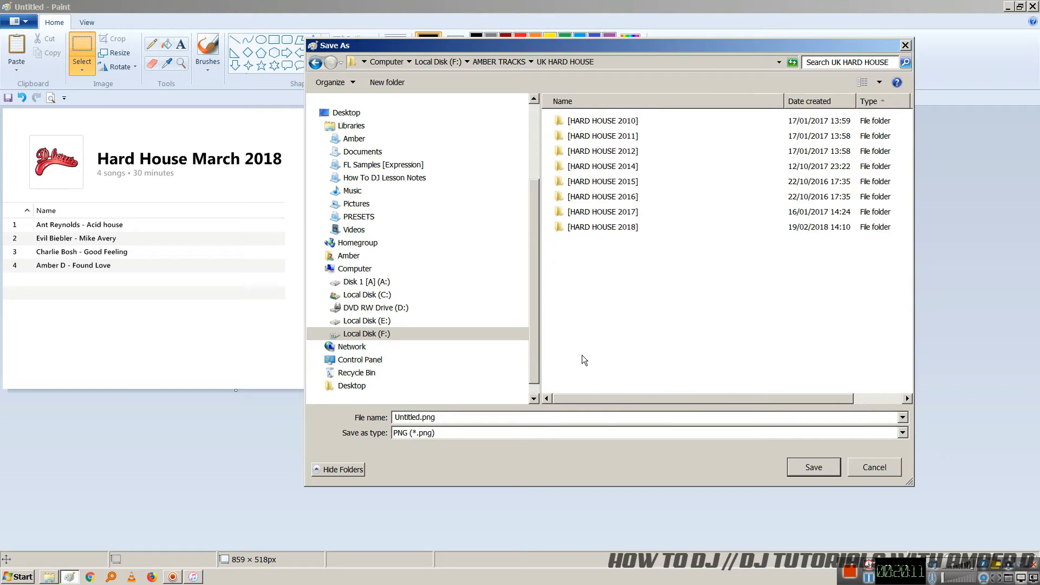
{"action": "double_click", "coordinate": [596, 227]}
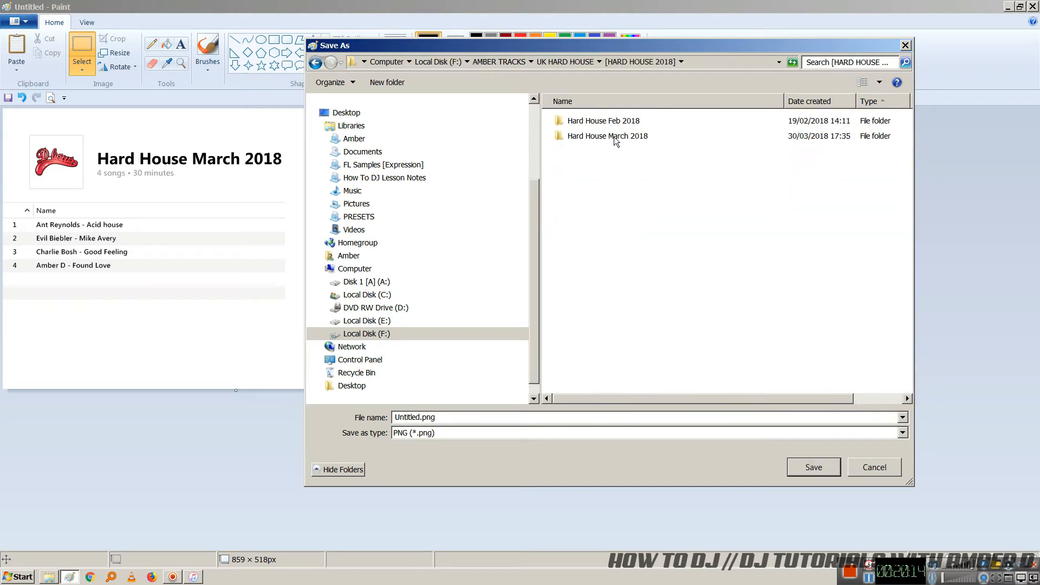
{"action": "double_click", "coordinate": [588, 136]}
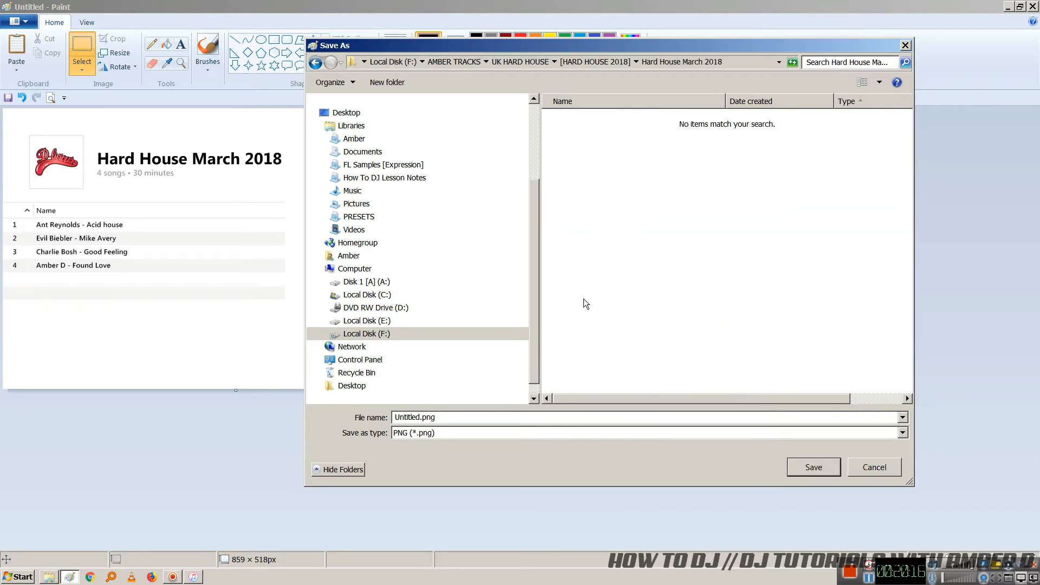
Step: Save the playlist image as a JPEG named Hard House March 2018 and close Paint
{"action": "left_click", "coordinate": [445, 433]}
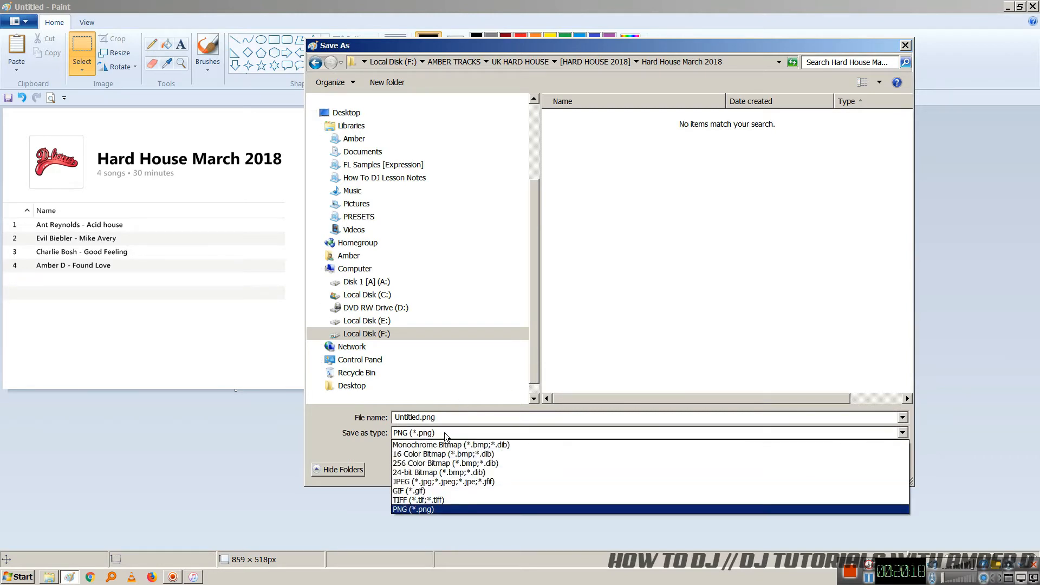
{"action": "left_click", "coordinate": [412, 482]}
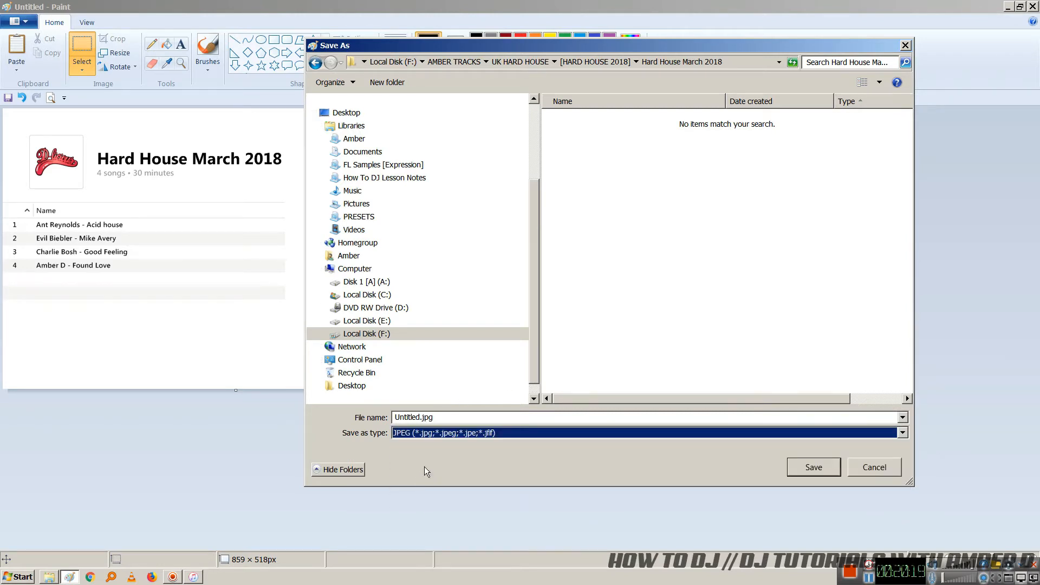
{"action": "left_click", "coordinate": [469, 415]}
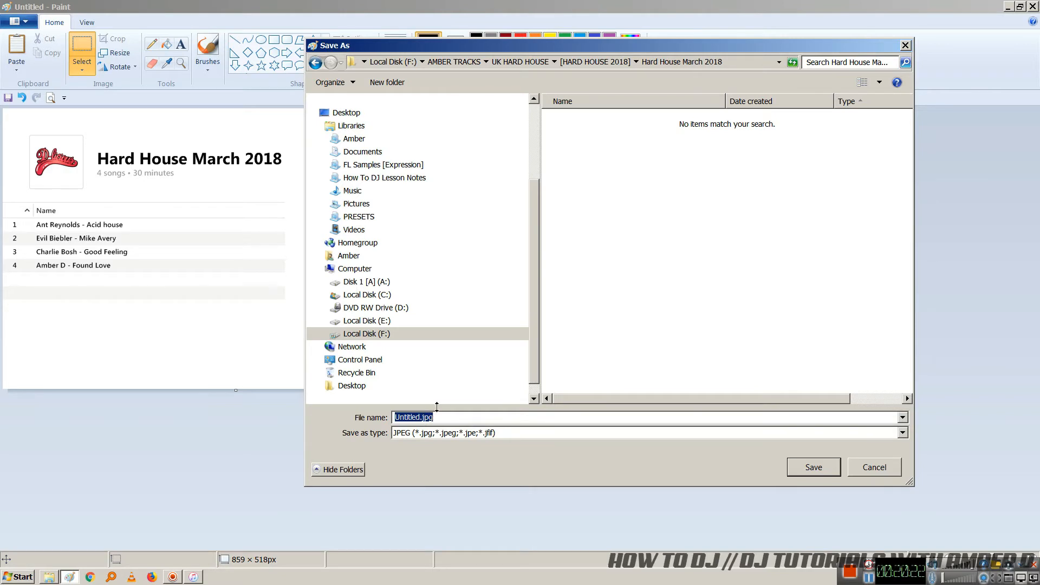
{"action": "type", "text": "Hard House March"}
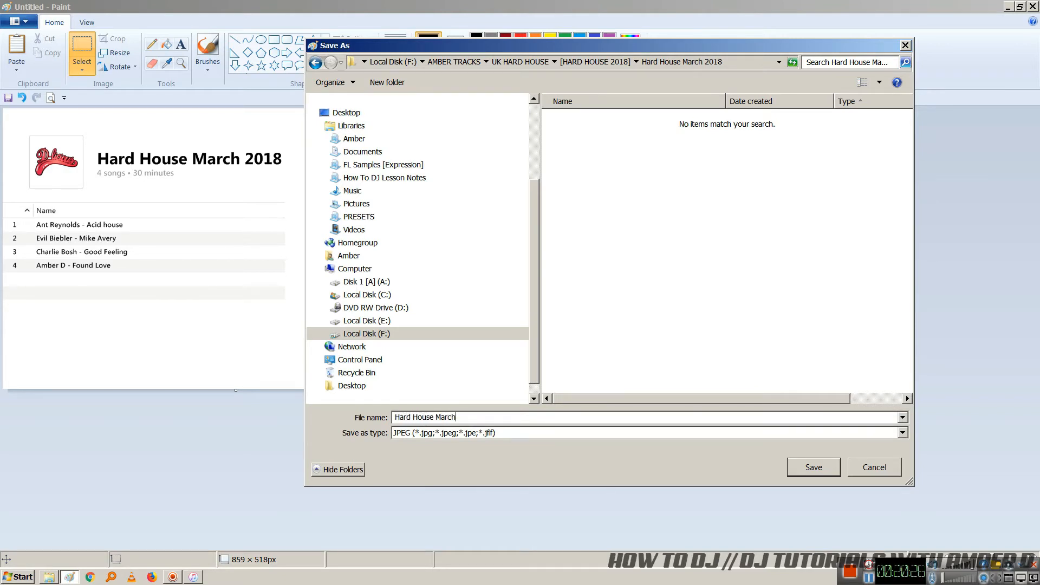
{"action": "type", "text": " 2018"}
{"action": "key", "text": "Return"}
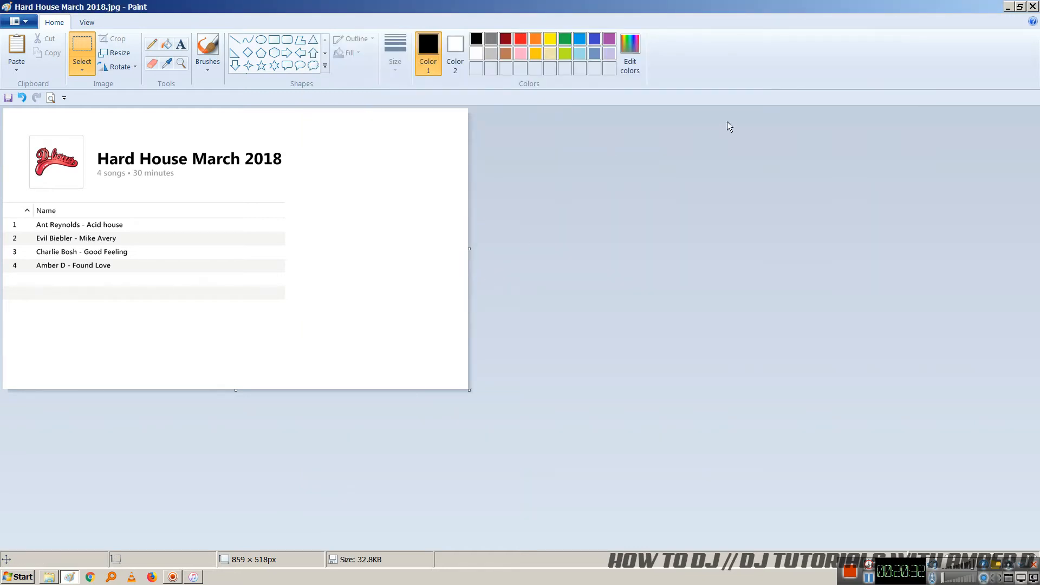
{"action": "left_click", "coordinate": [1033, 6]}
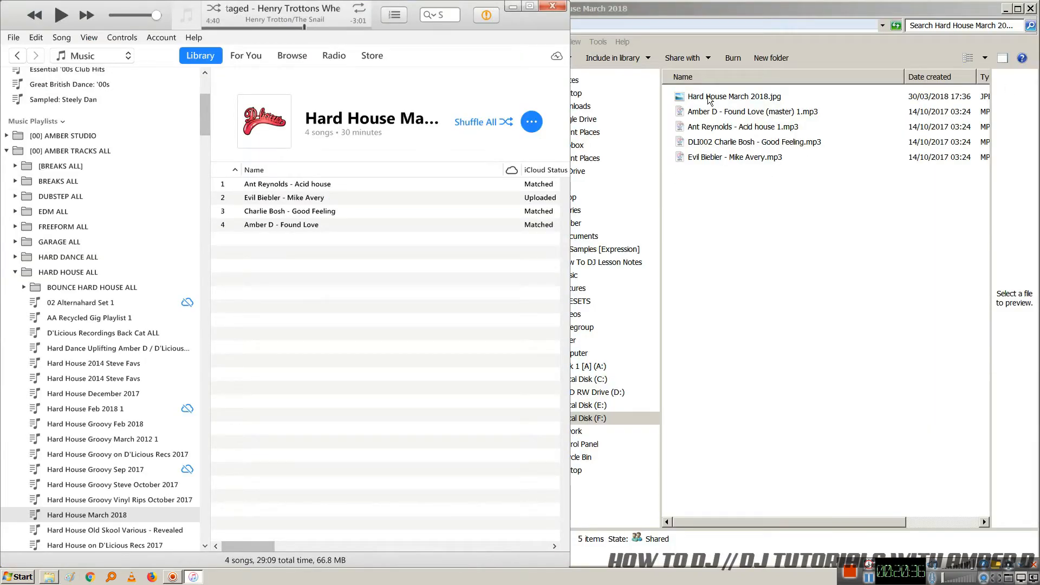
Step: Use Hard House March 2018.jpg as the artwork of the Hard House March 2018 playlist in iTunes and reload the playlist
{"action": "left_click", "coordinate": [728, 99]}
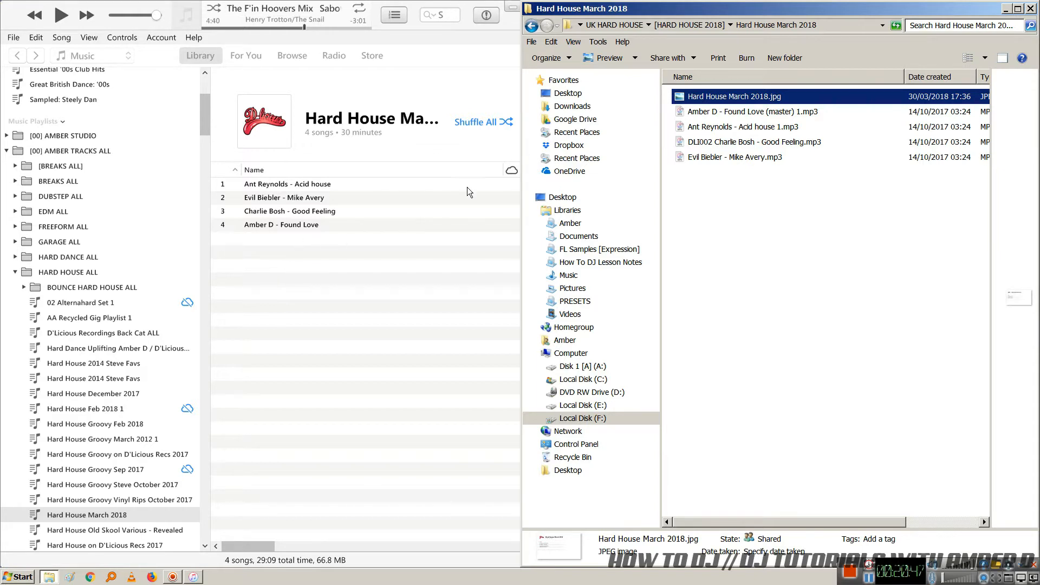
{"action": "left_click_drag", "start_coordinate": [668, 97], "coordinate": [263, 125]}
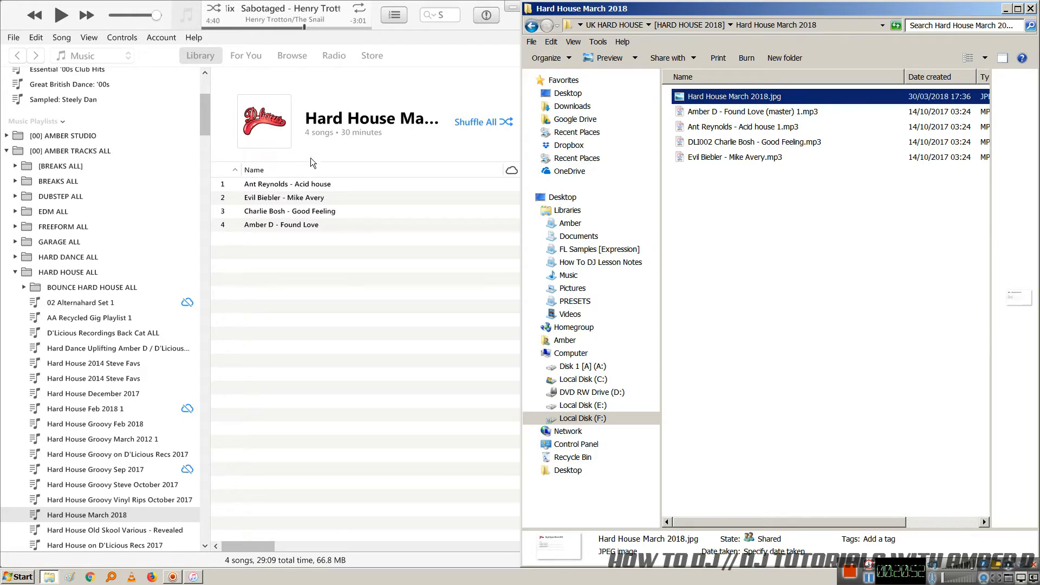
{"action": "left_click", "coordinate": [117, 506]}
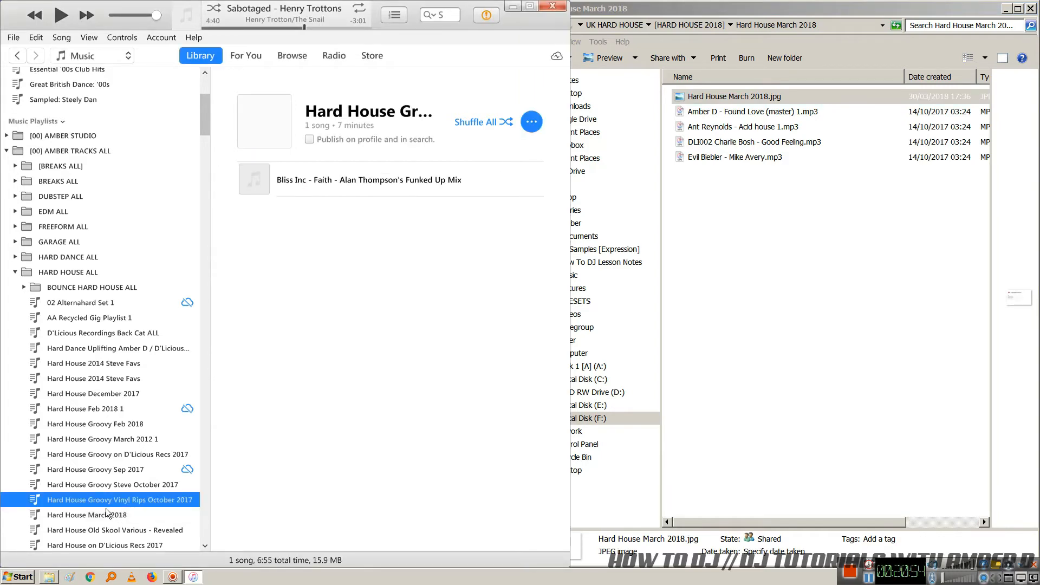
{"action": "left_click", "coordinate": [105, 516]}
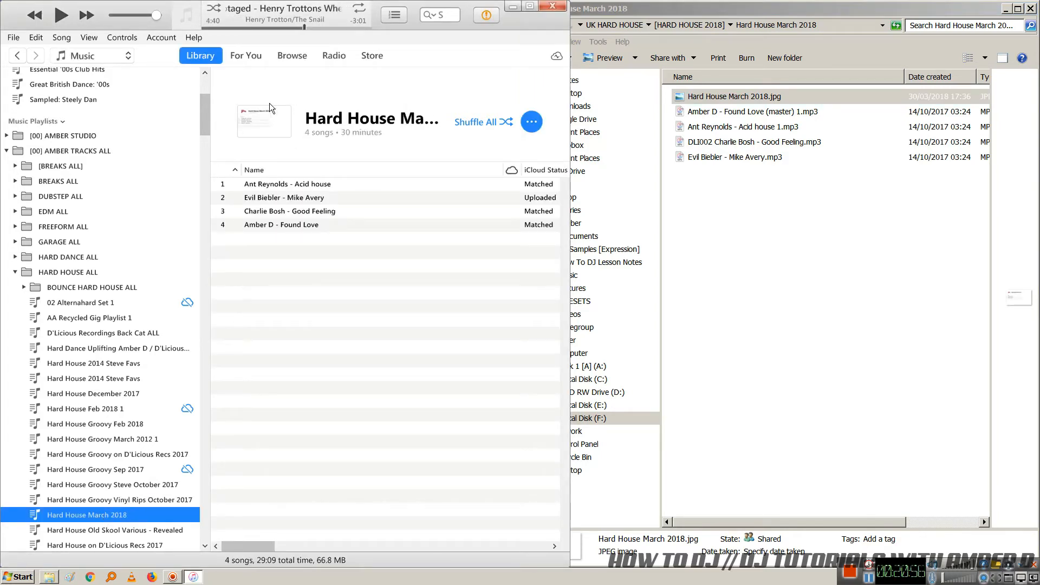
{"action": "left_click", "coordinate": [255, 129]}
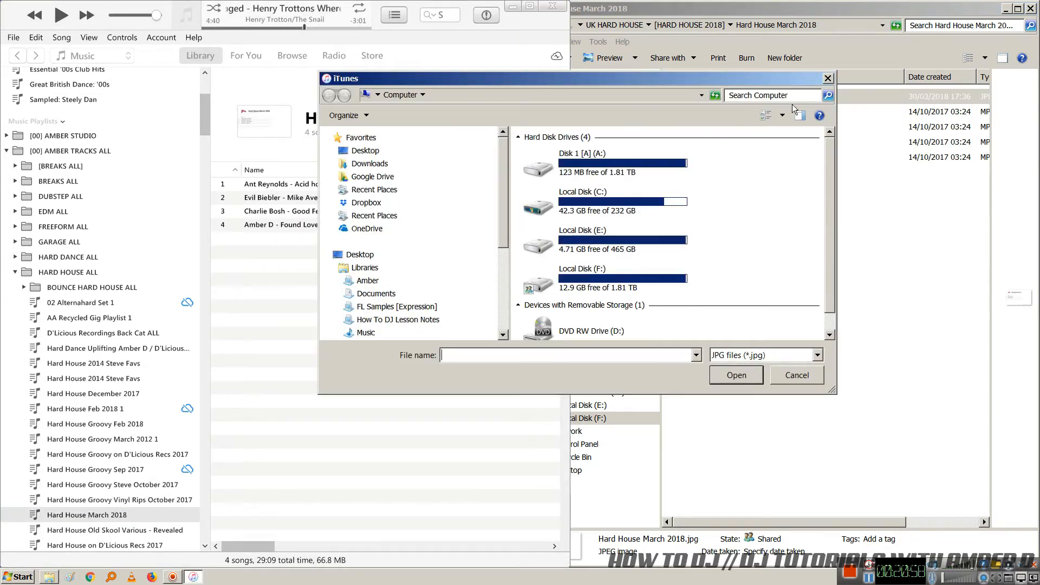
{"action": "left_click", "coordinate": [828, 78]}
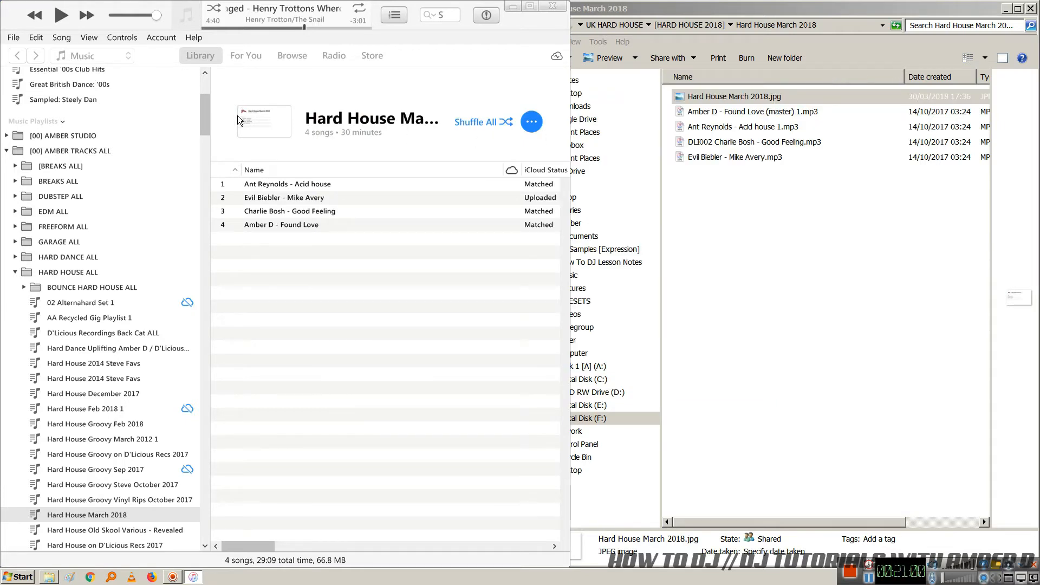
{"action": "left_click", "coordinate": [251, 147]}
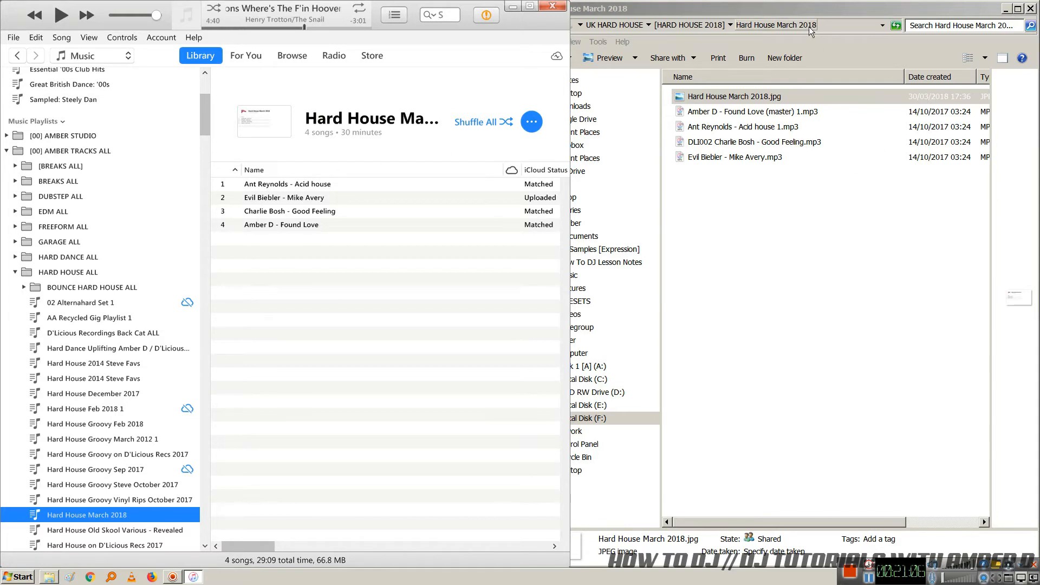
Step: Switch to Windows Explorer, reopen the Hard House March 2018 folder from [HARD HOUSE 2018] and go through its four MP3 tracks
{"action": "left_click", "coordinate": [693, 26]}
{"action": "left_click", "coordinate": [692, 26]}
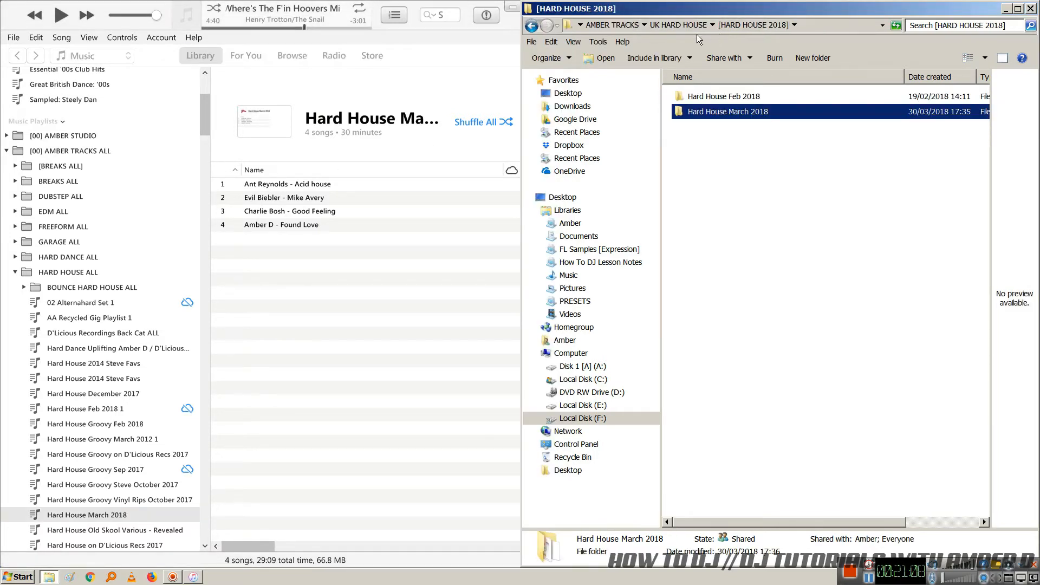
{"action": "double_click", "coordinate": [701, 113]}
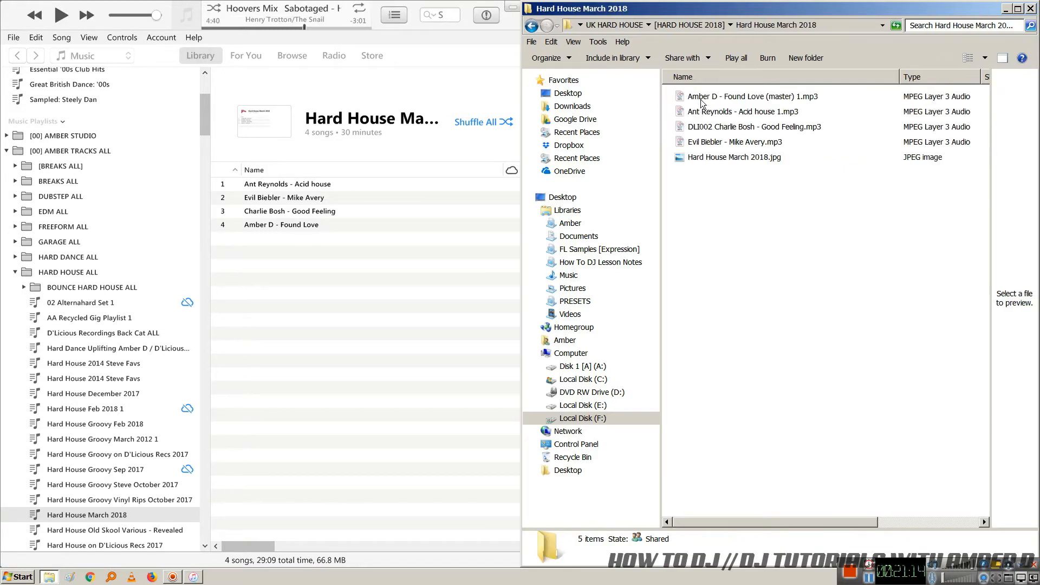
{"action": "left_click", "coordinate": [725, 99]}
{"action": "left_click", "coordinate": [723, 112]}
{"action": "left_click", "coordinate": [723, 127]}
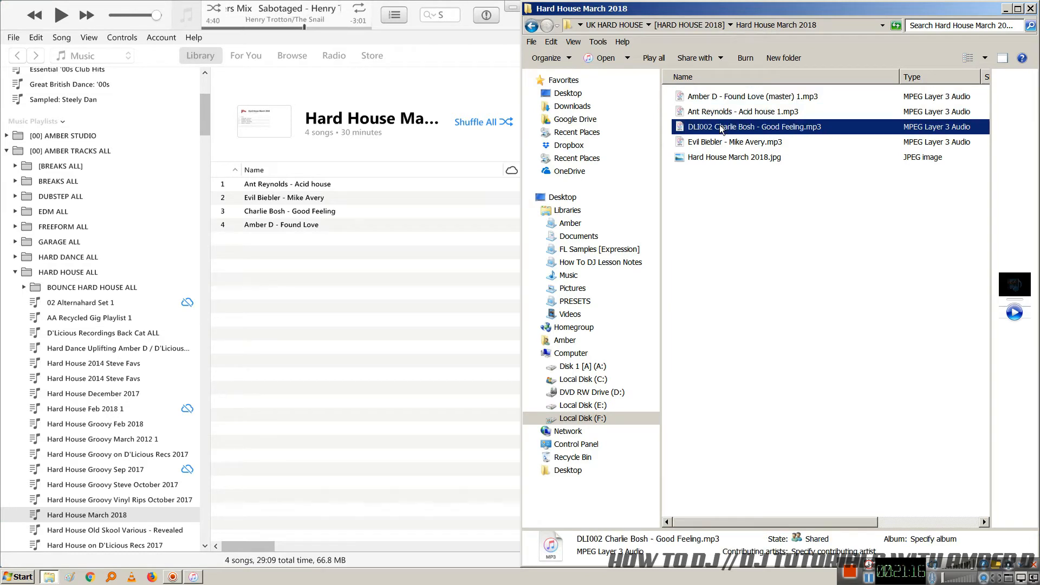
{"action": "left_click", "coordinate": [724, 142]}
Step: Preview Hard House March 2018.jpg in a widened preview pane, and narrow the pane again
{"action": "left_click", "coordinate": [708, 158]}
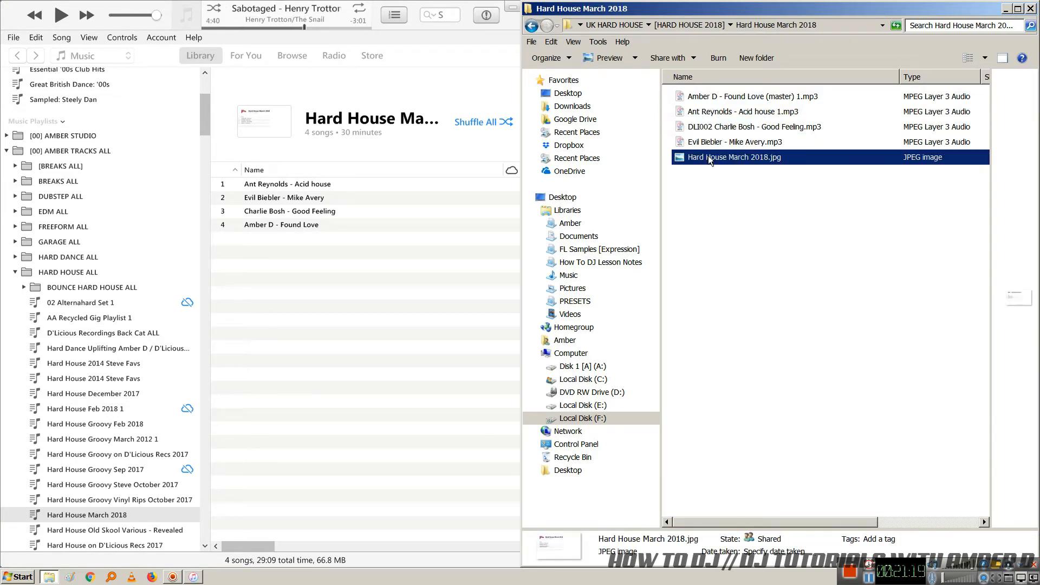
{"action": "left_click_drag", "start_coordinate": [987, 257], "coordinate": [780, 266]}
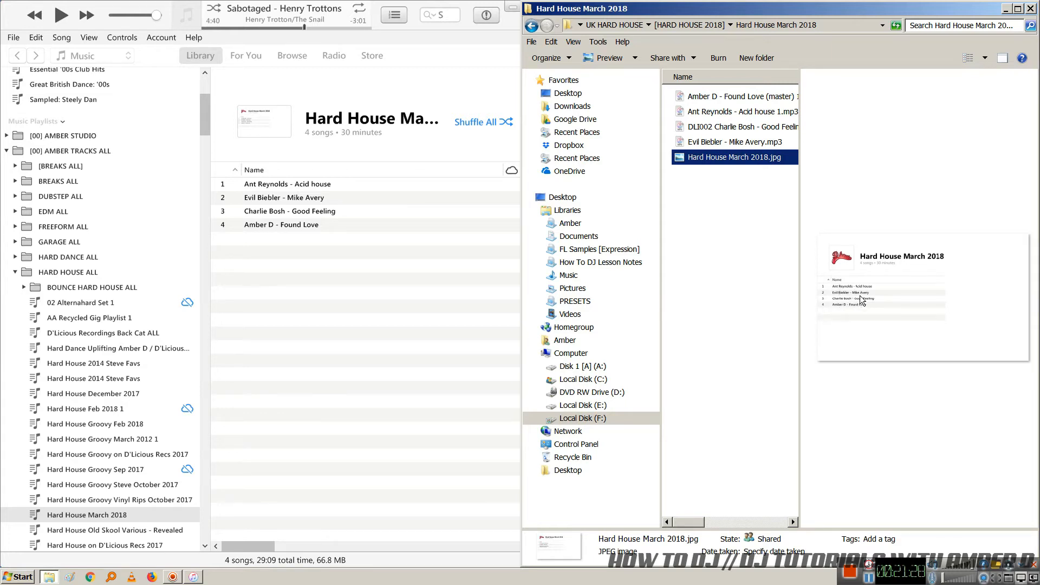
{"action": "left_click_drag", "start_coordinate": [811, 275], "coordinate": [943, 274]}
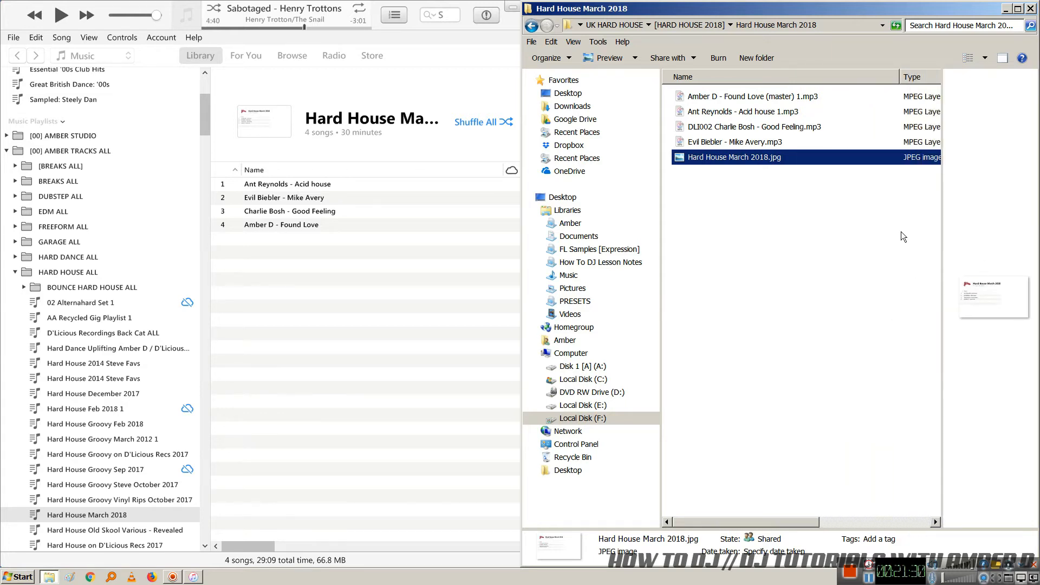
Step: Switch back to iTunes and maximize its window
{"action": "left_click", "coordinate": [280, 263]}
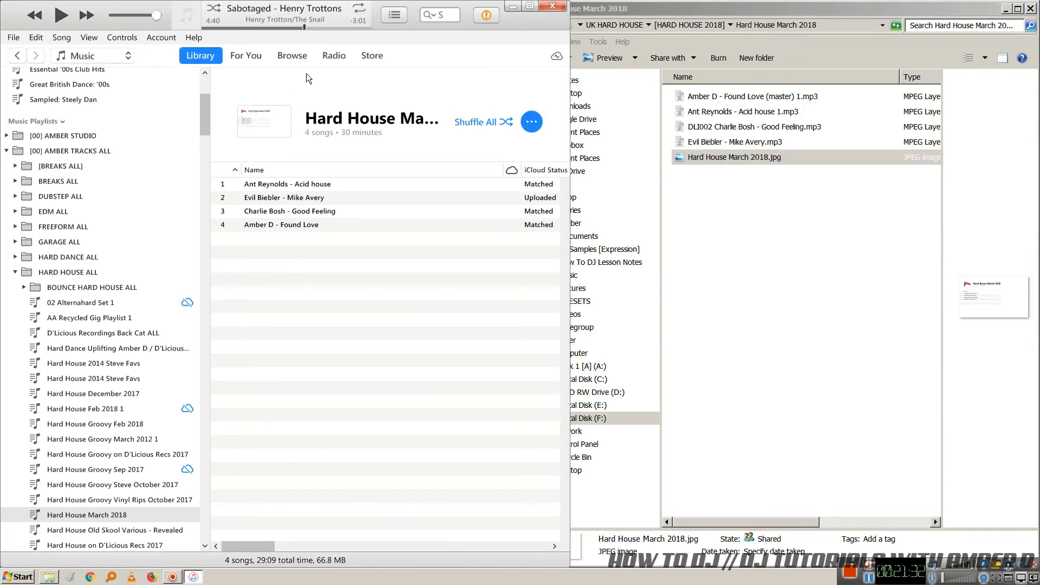
{"action": "double_click", "coordinate": [285, 32]}
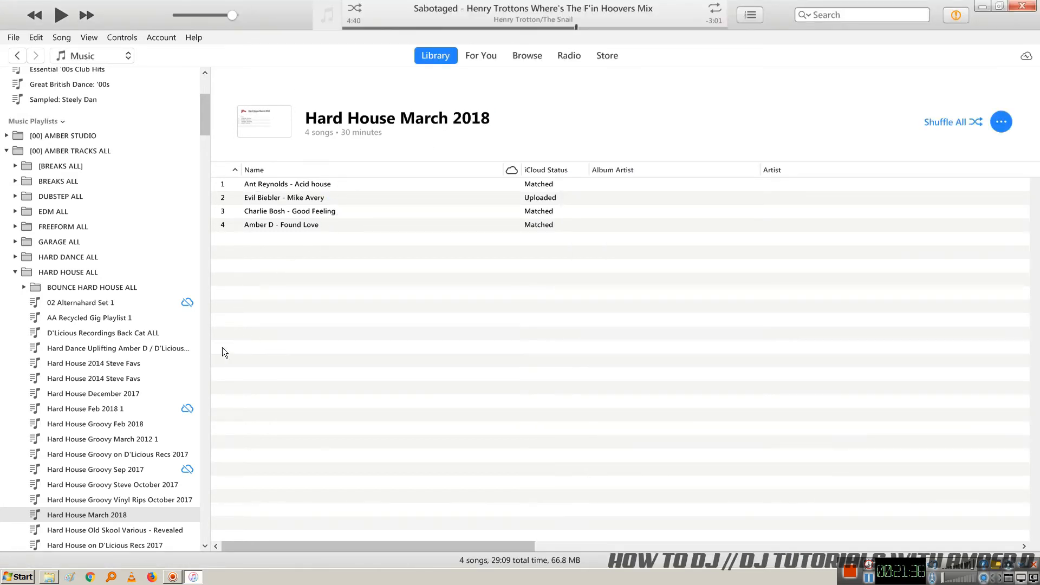
Step: Look at the commands for the Hard House March 2018 playlist, including Burn Playlist to Disc, and at its artwork file chooser
{"action": "right_click", "coordinate": [84, 512]}
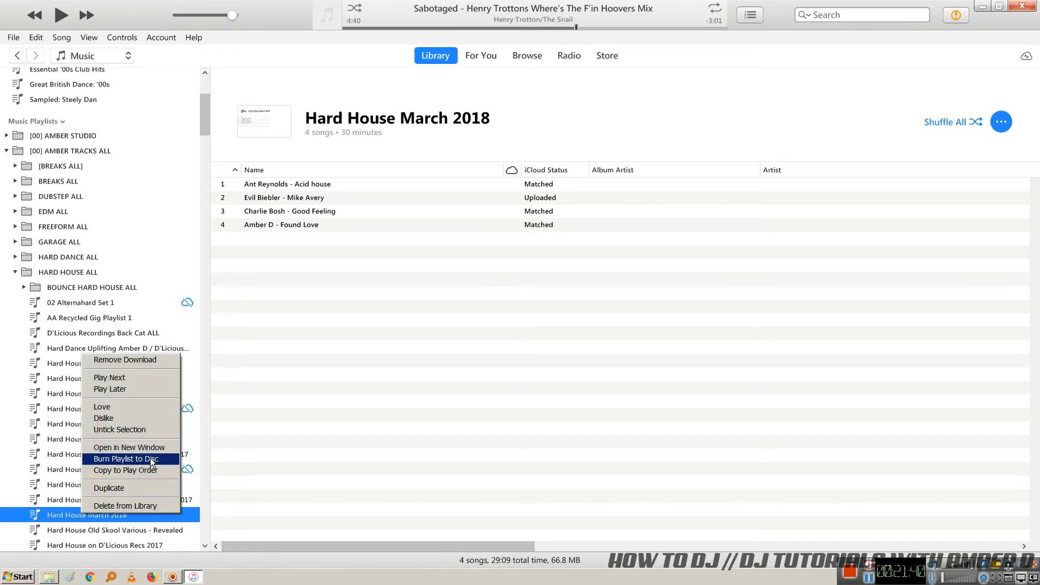
{"action": "left_click", "coordinate": [278, 342]}
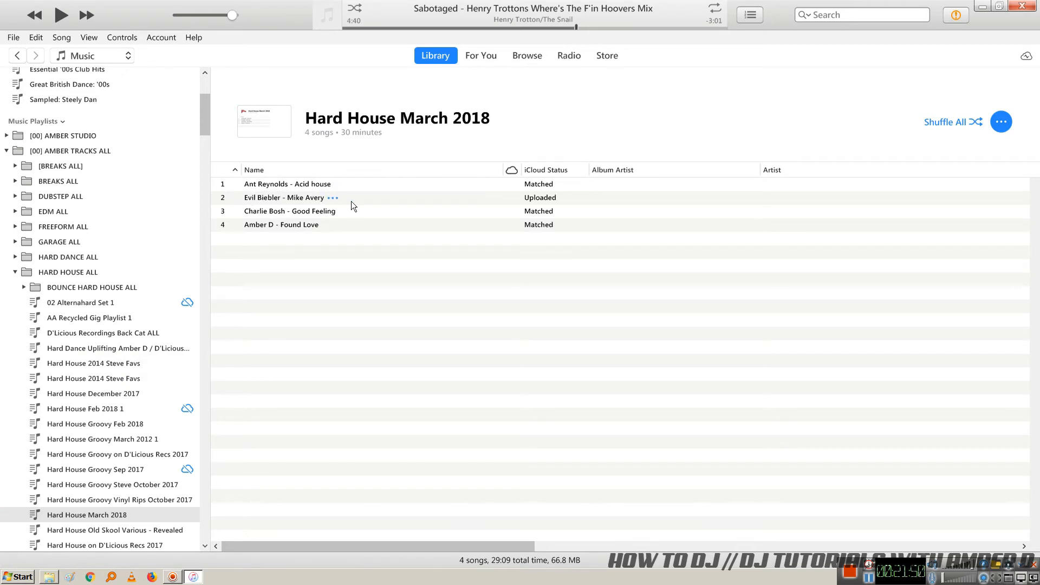
{"action": "left_click", "coordinate": [245, 122]}
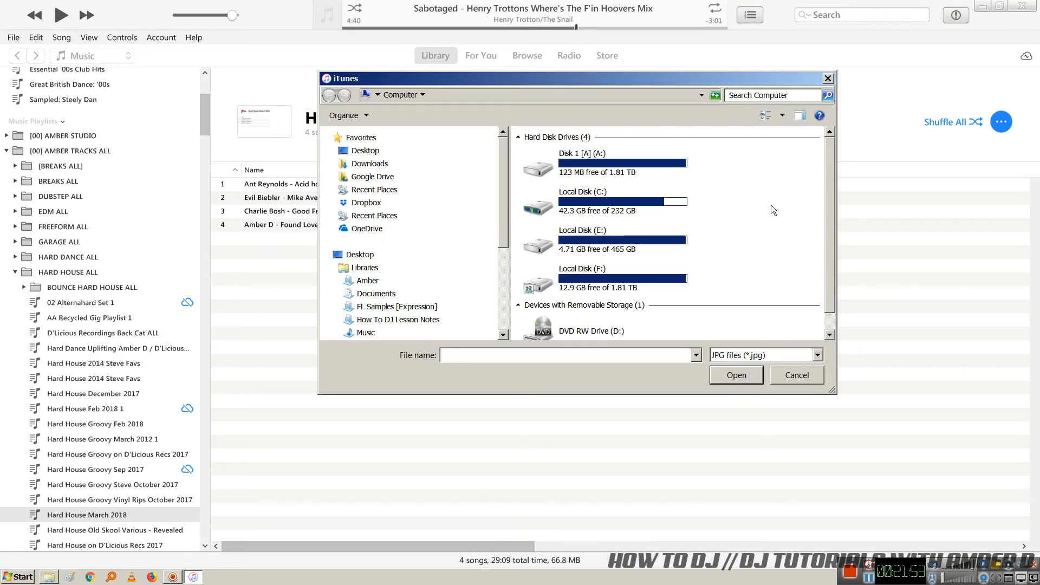
{"action": "left_click", "coordinate": [827, 78]}
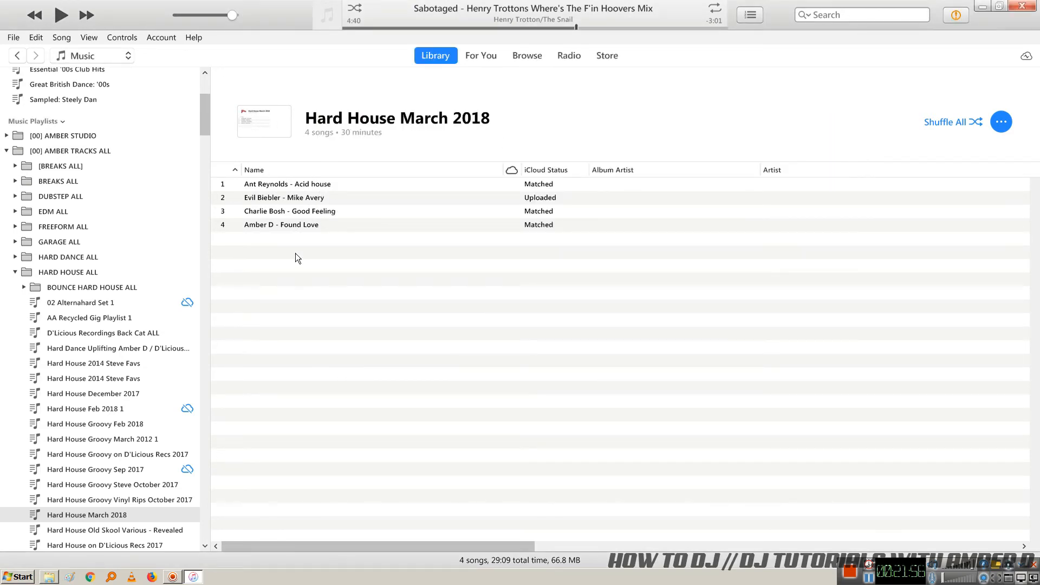